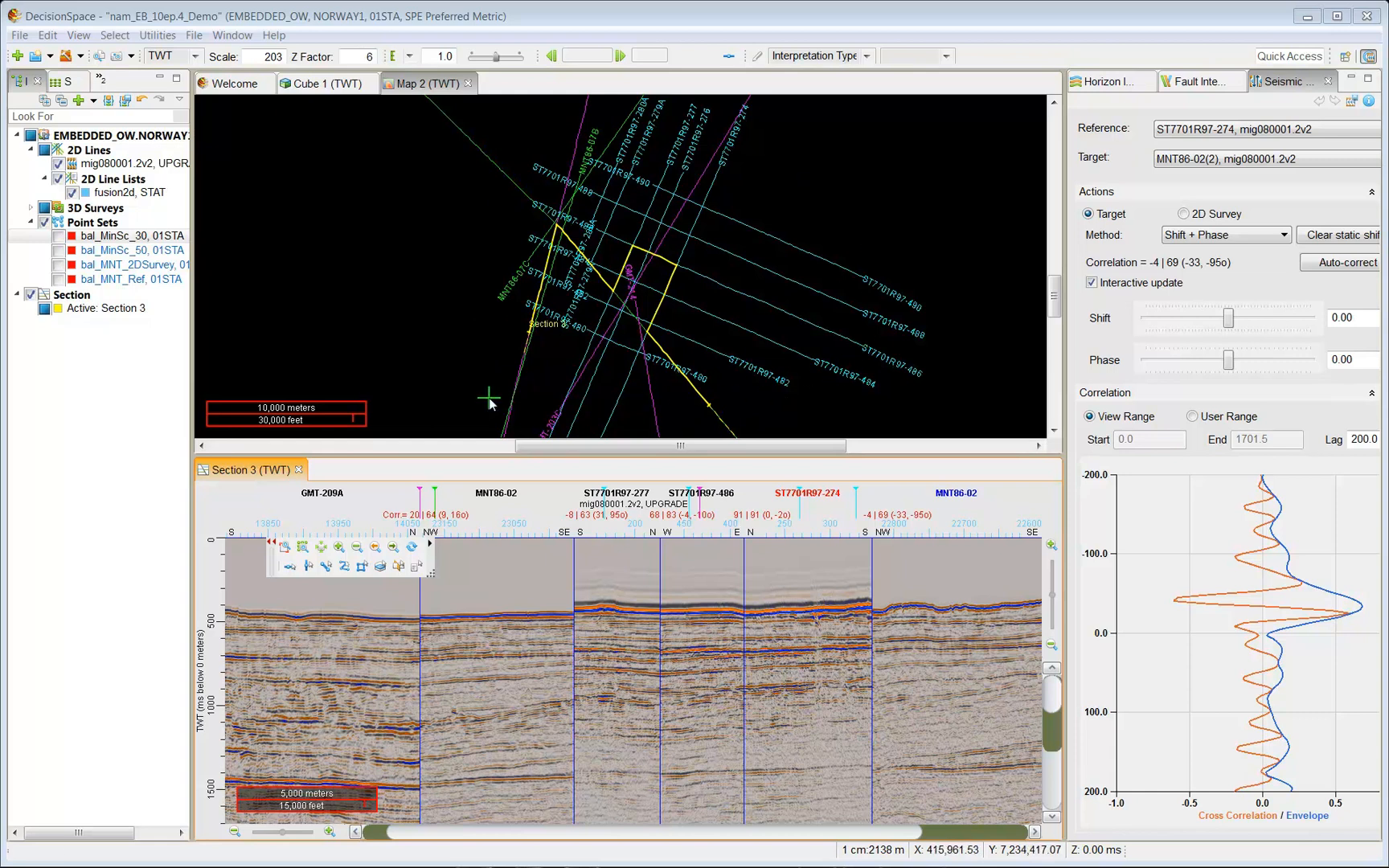
Start Seismic Balance, add <All Session Lines> to the data selection, and list the seismic volumes.
{"action": "left_click", "coordinate": [79, 55]}
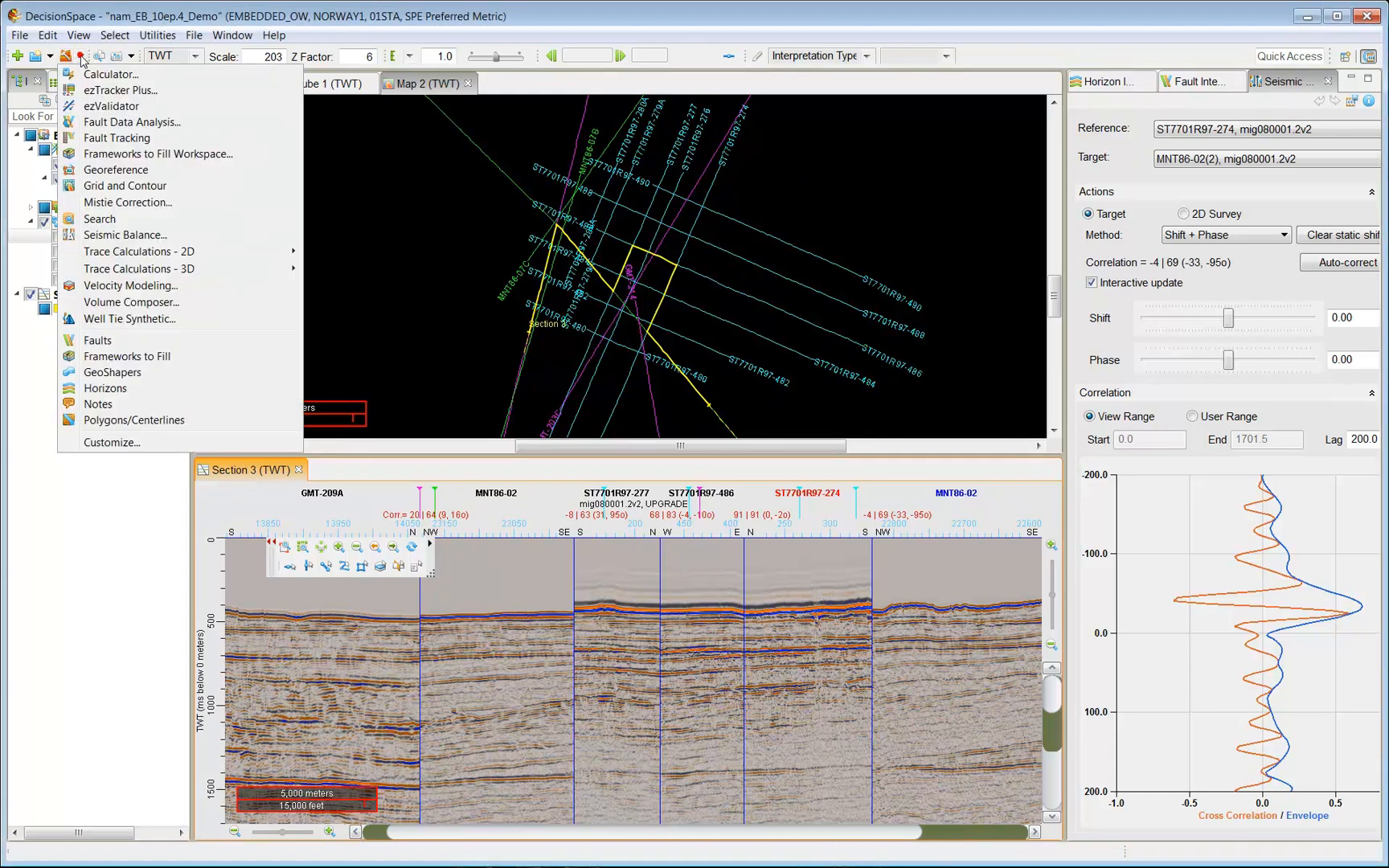
{"action": "left_click", "coordinate": [152, 236]}
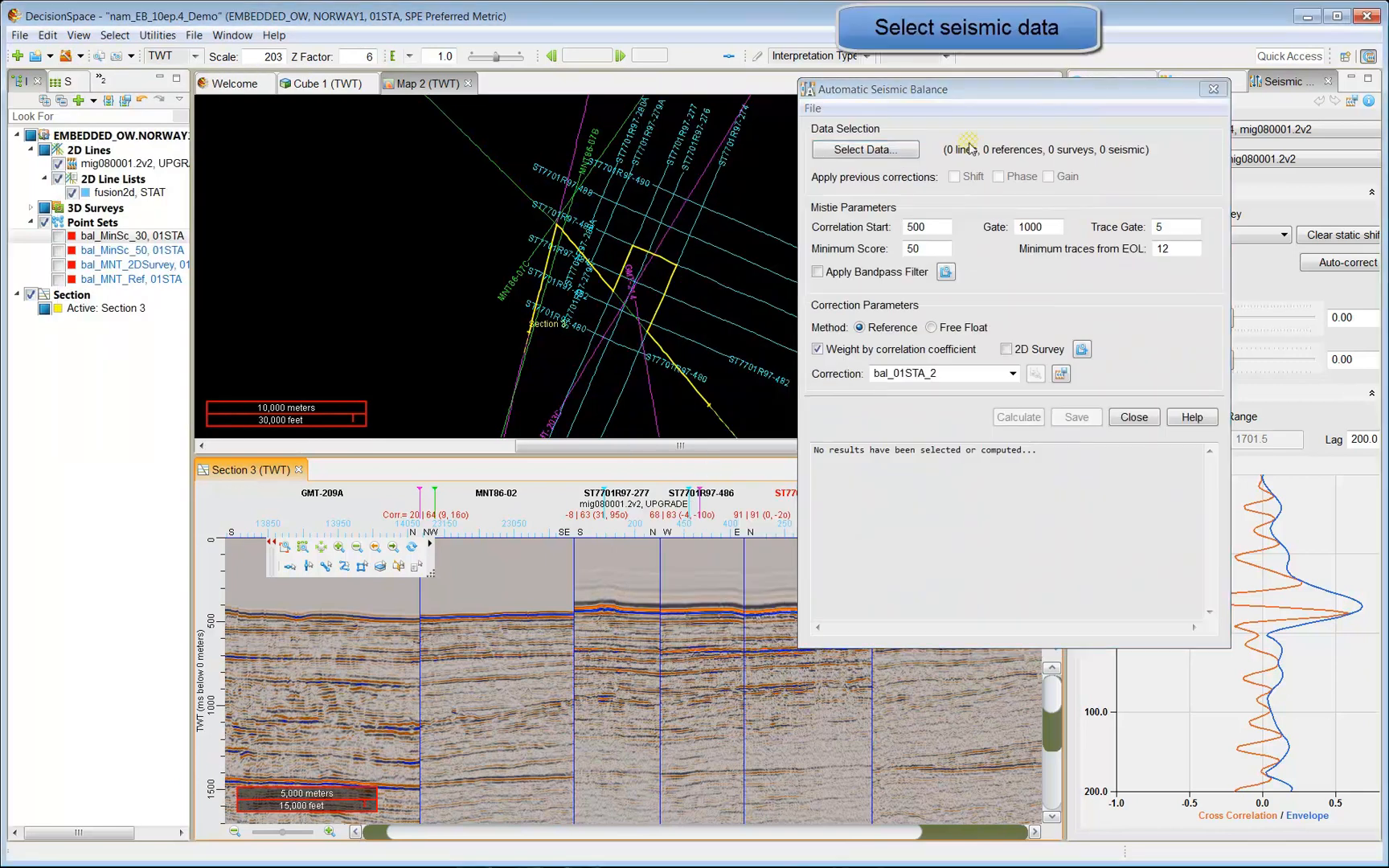
{"action": "left_click", "coordinate": [899, 156]}
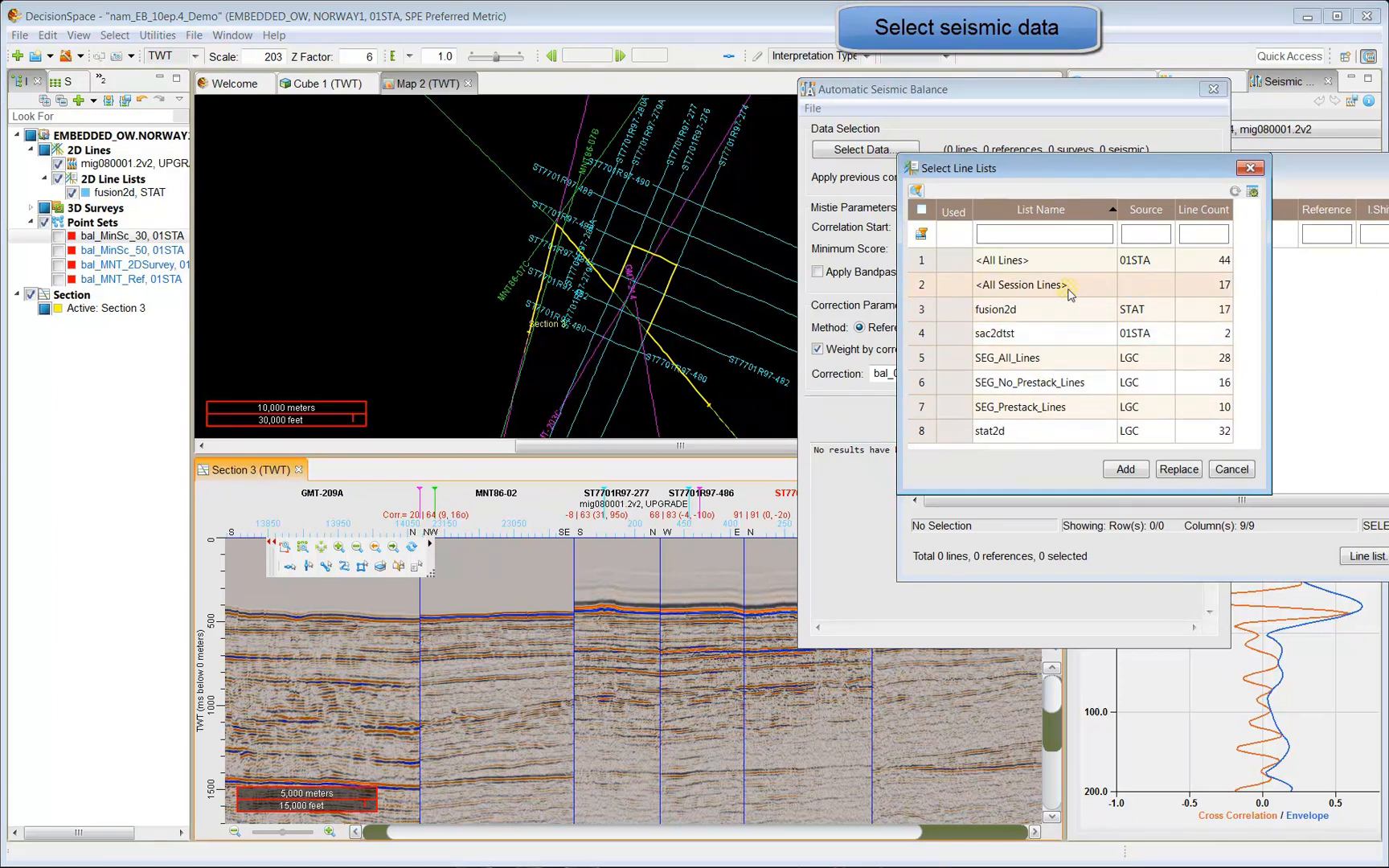
{"action": "left_click", "coordinate": [1069, 289]}
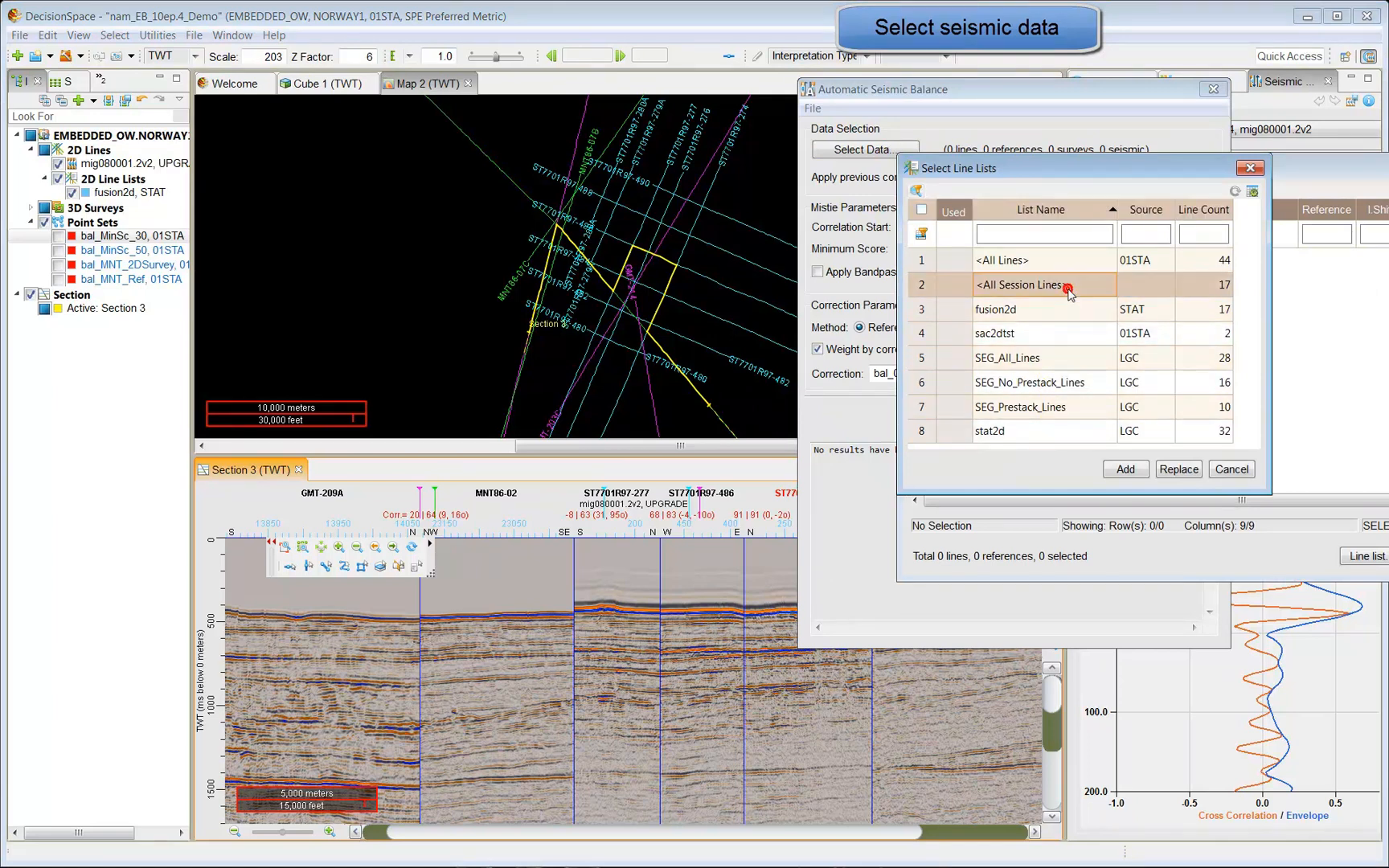
{"action": "left_click", "coordinate": [1129, 470]}
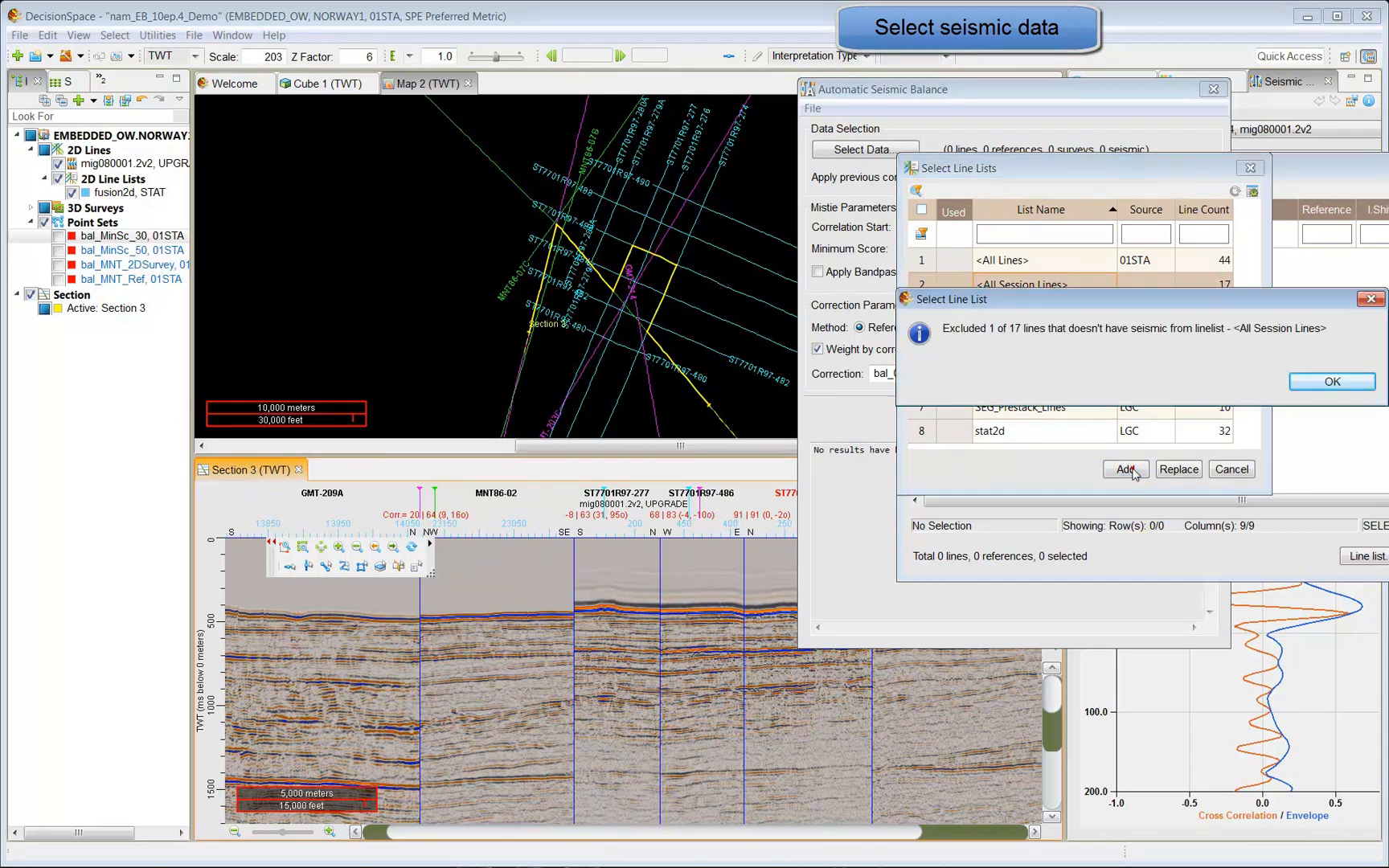
{"action": "left_click", "coordinate": [1320, 383]}
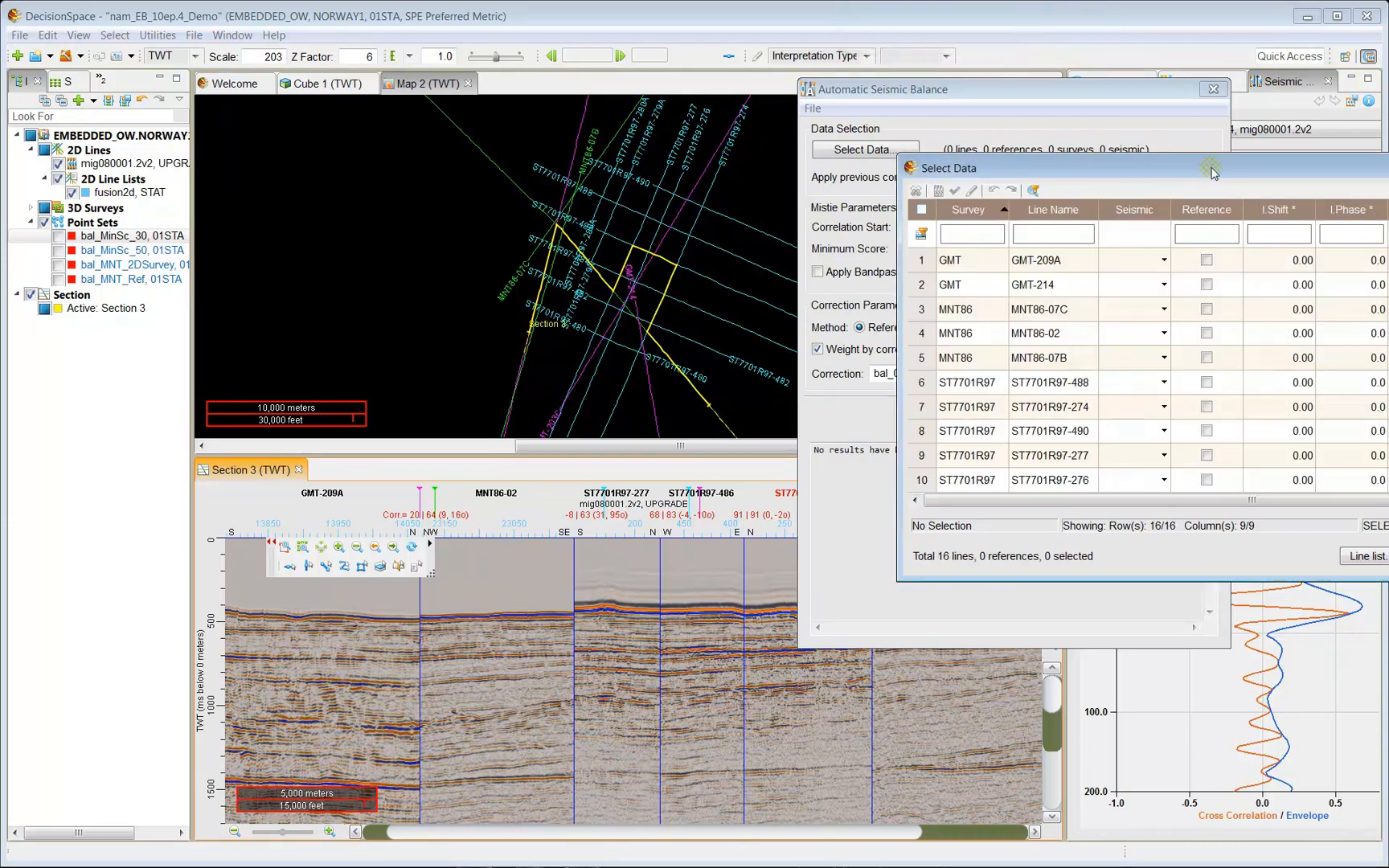
{"action": "left_click", "coordinate": [991, 561]}
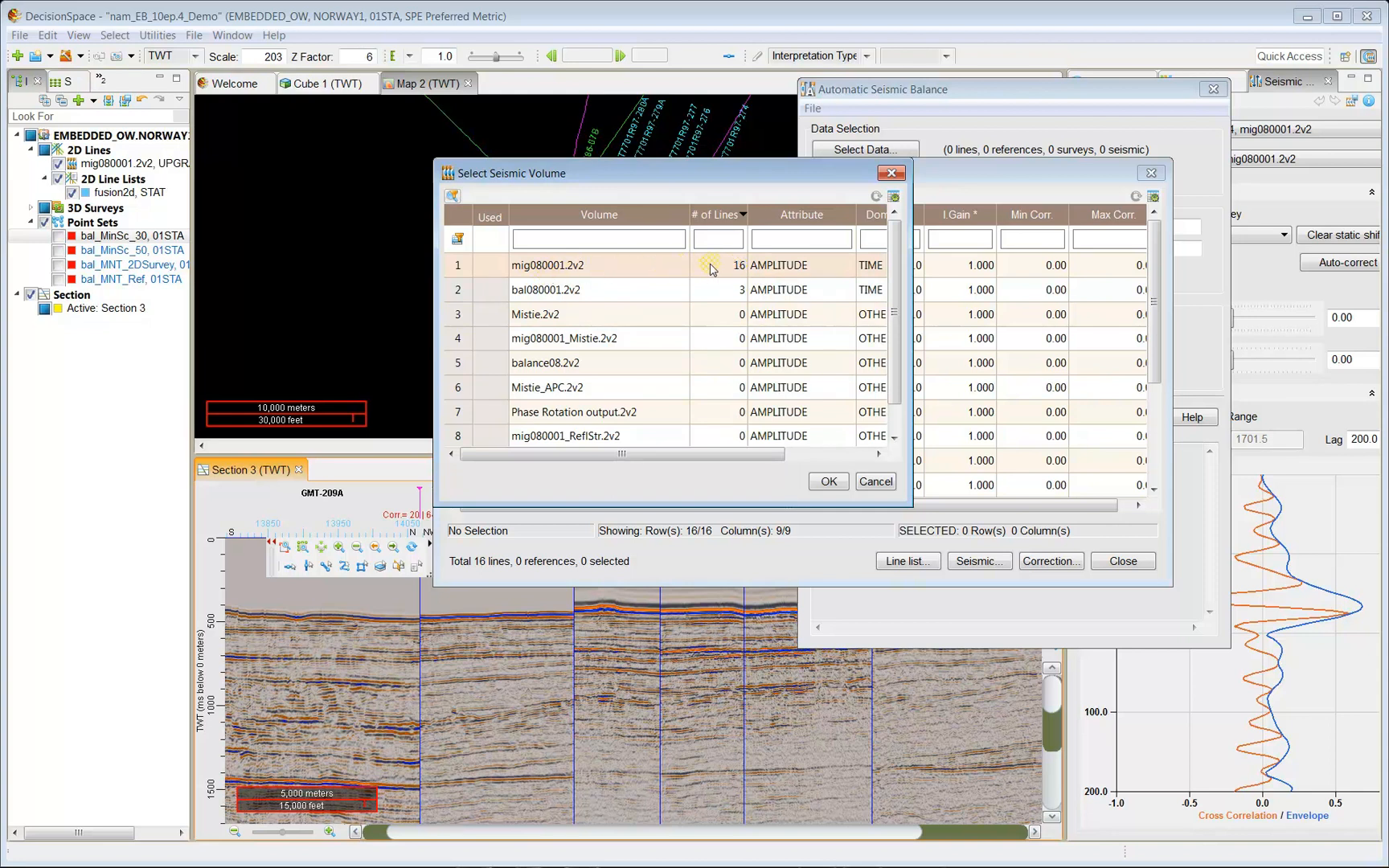
Mark the mig080001.2v2 and bal080001.2v2 seismic volumes as used.
{"action": "left_click", "coordinate": [591, 267]}
{"action": "left_click", "coordinate": [829, 481]}
{"action": "left_click", "coordinate": [979, 561]}
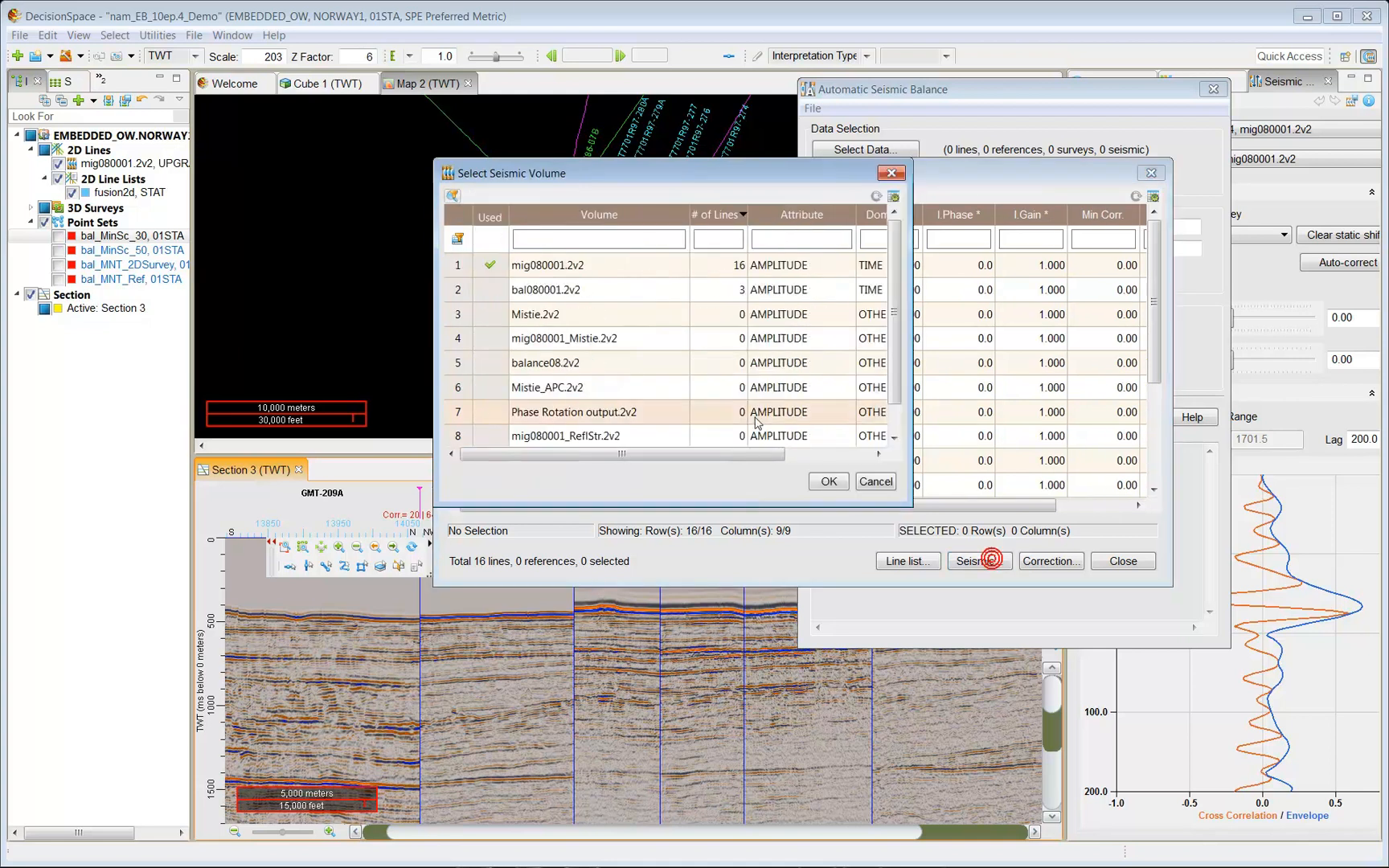
{"action": "left_click", "coordinate": [499, 295]}
{"action": "left_click", "coordinate": [826, 482]}
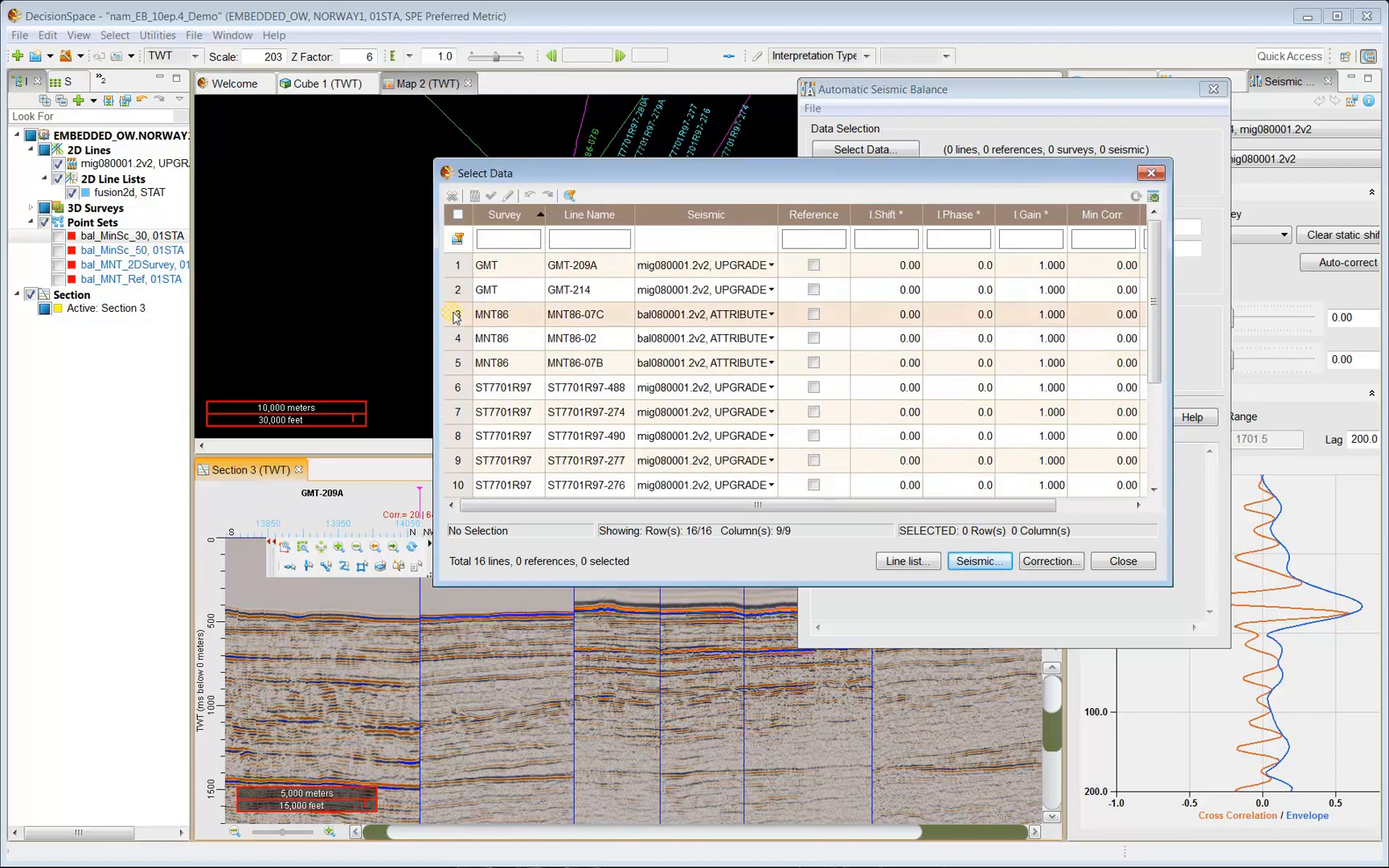
Set the three MNT86 lines to mig080001.2v2,UPGRADE seismic and close the data selection.
{"action": "left_click_drag", "start_coordinate": [456, 326], "coordinate": [456, 362]}
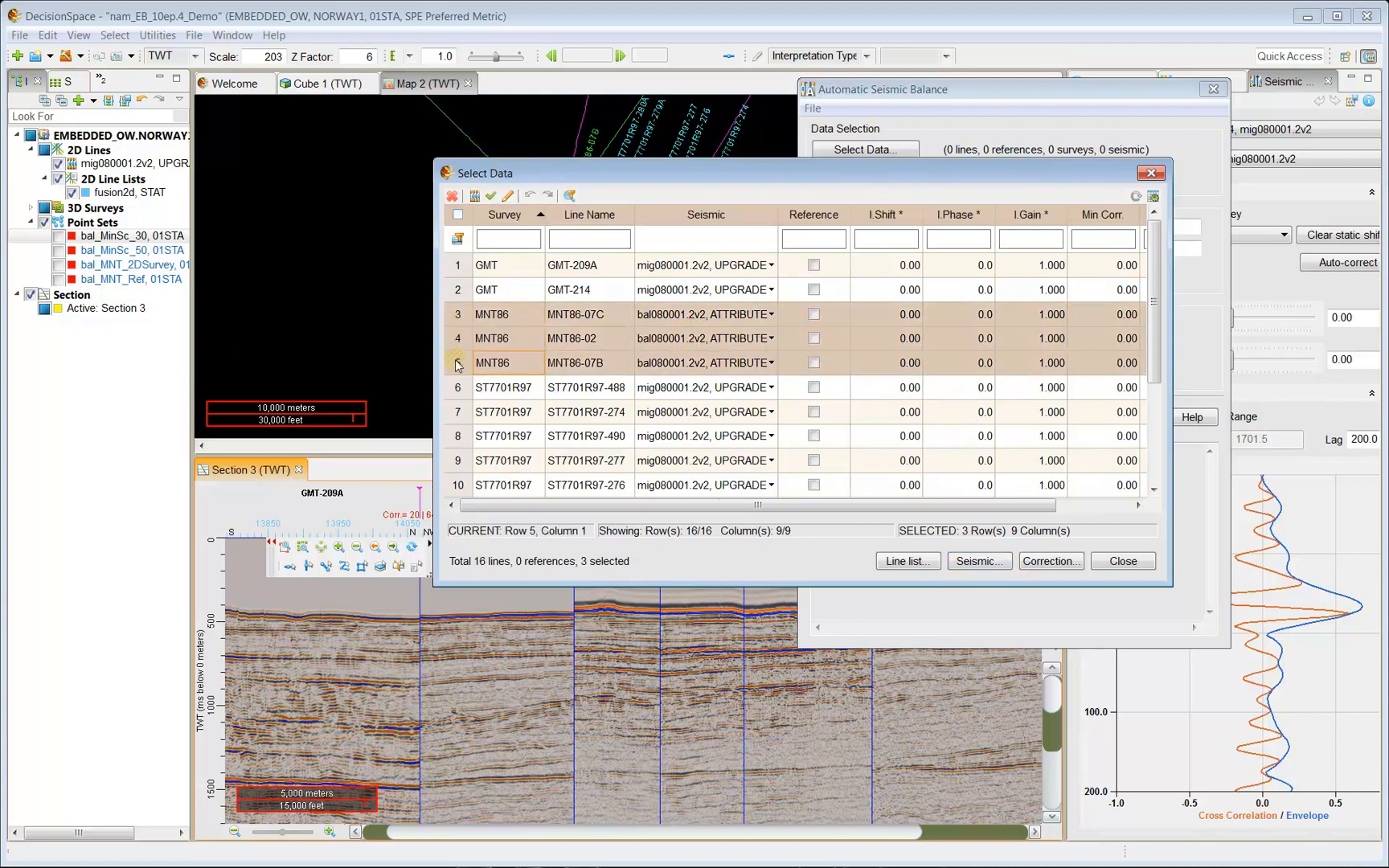
{"action": "left_click", "coordinate": [774, 319]}
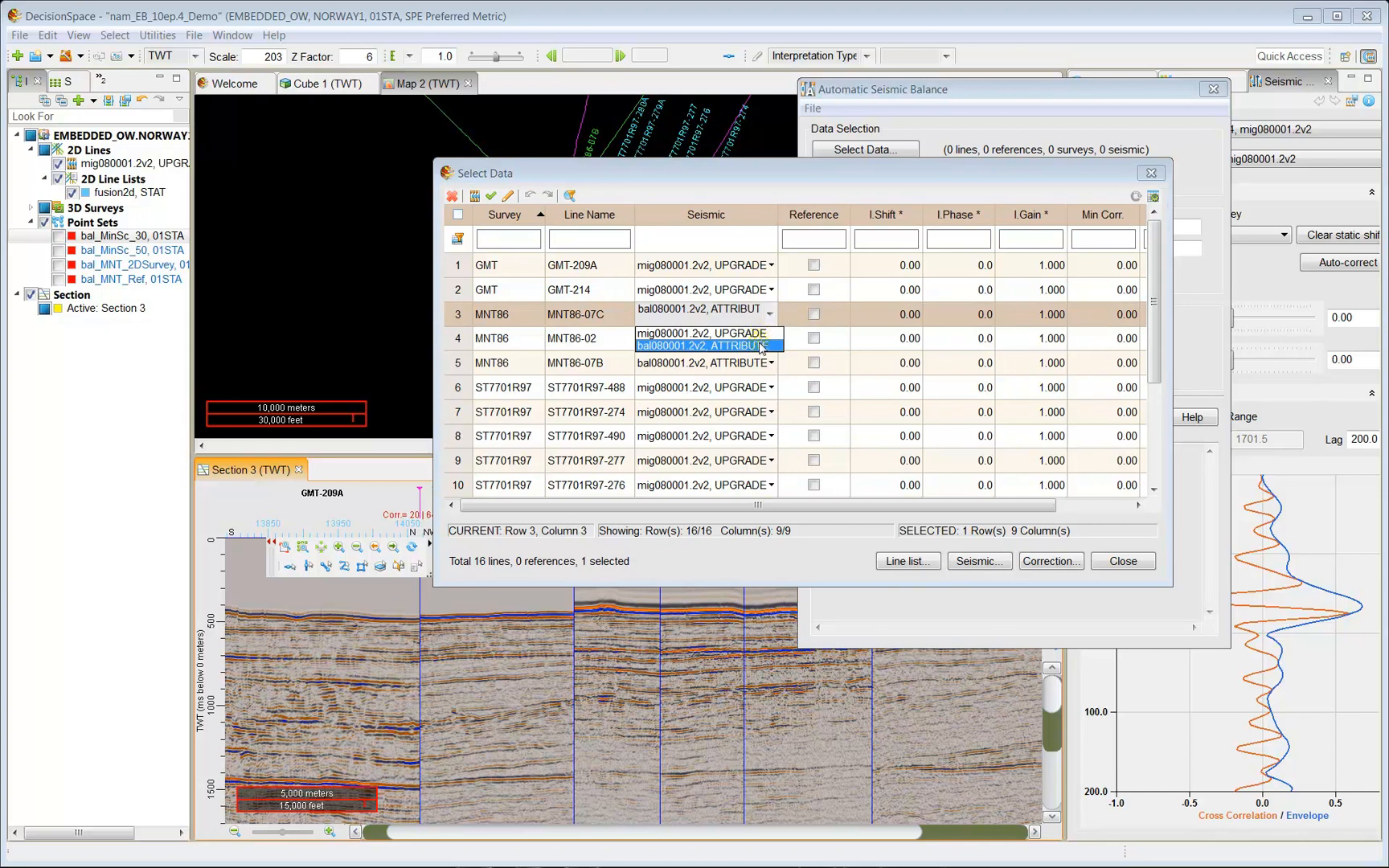
{"action": "left_click", "coordinate": [756, 345]}
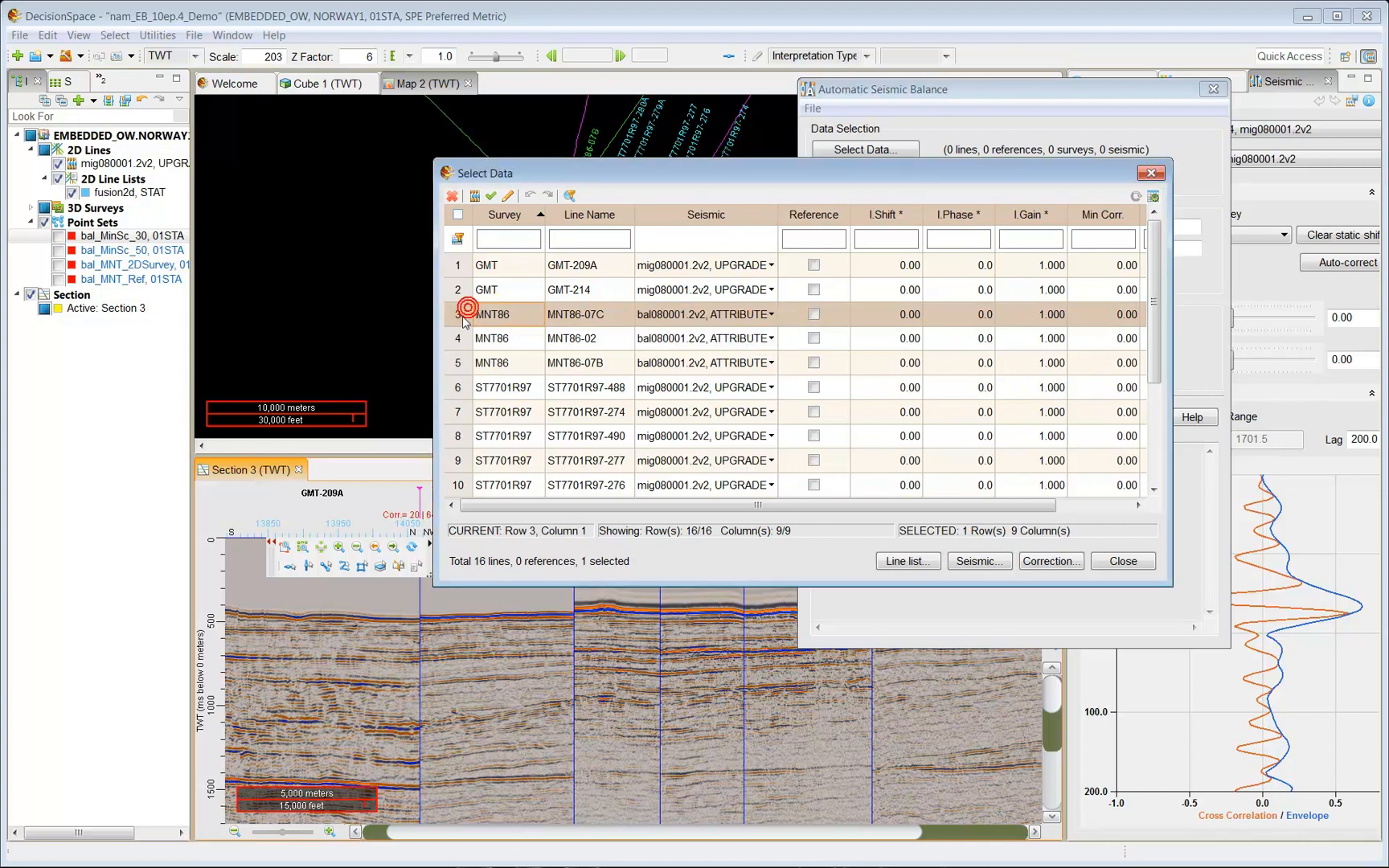
{"action": "left_click_drag", "start_coordinate": [458, 314], "coordinate": [468, 365]}
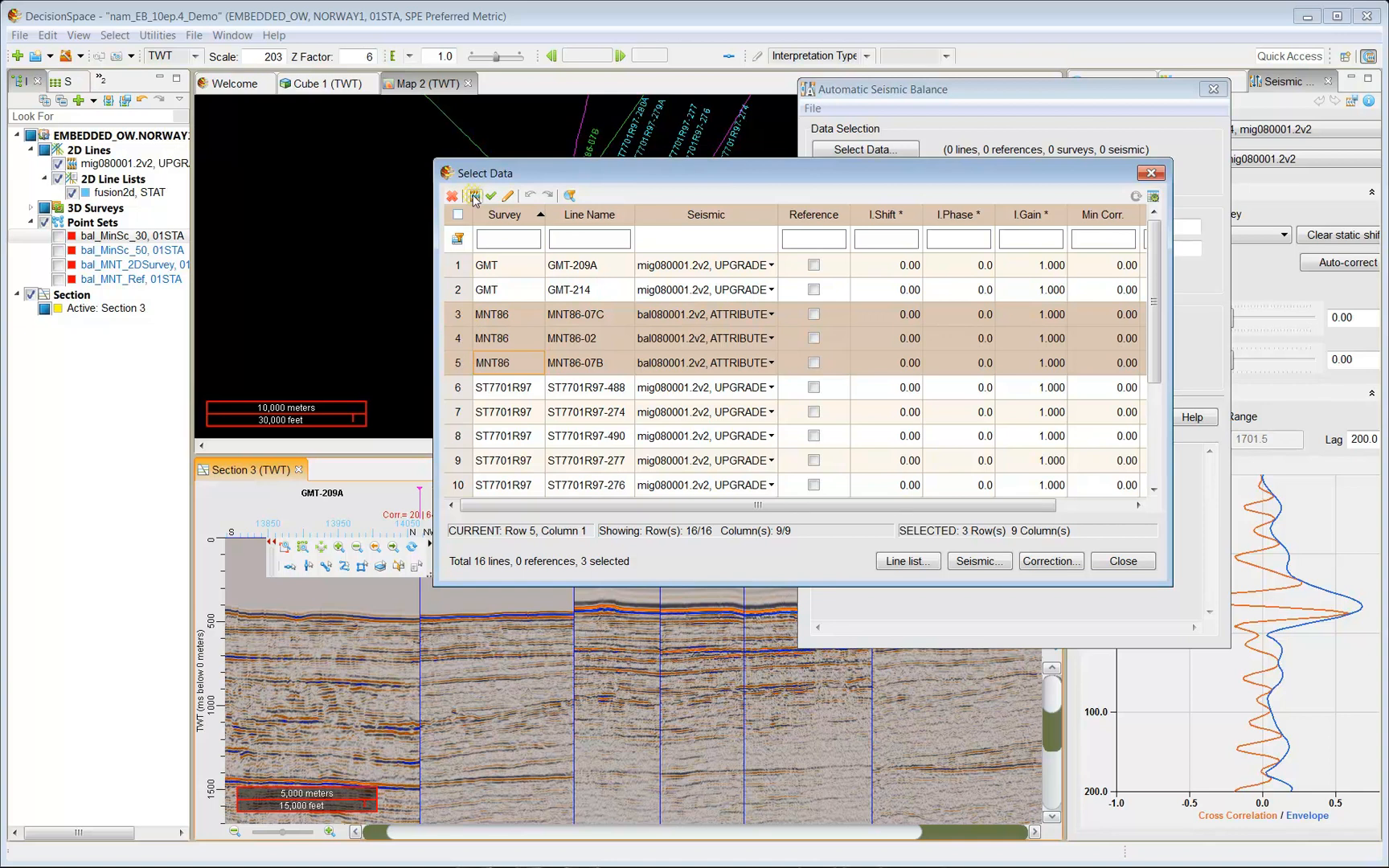
{"action": "right_click", "coordinate": [502, 316]}
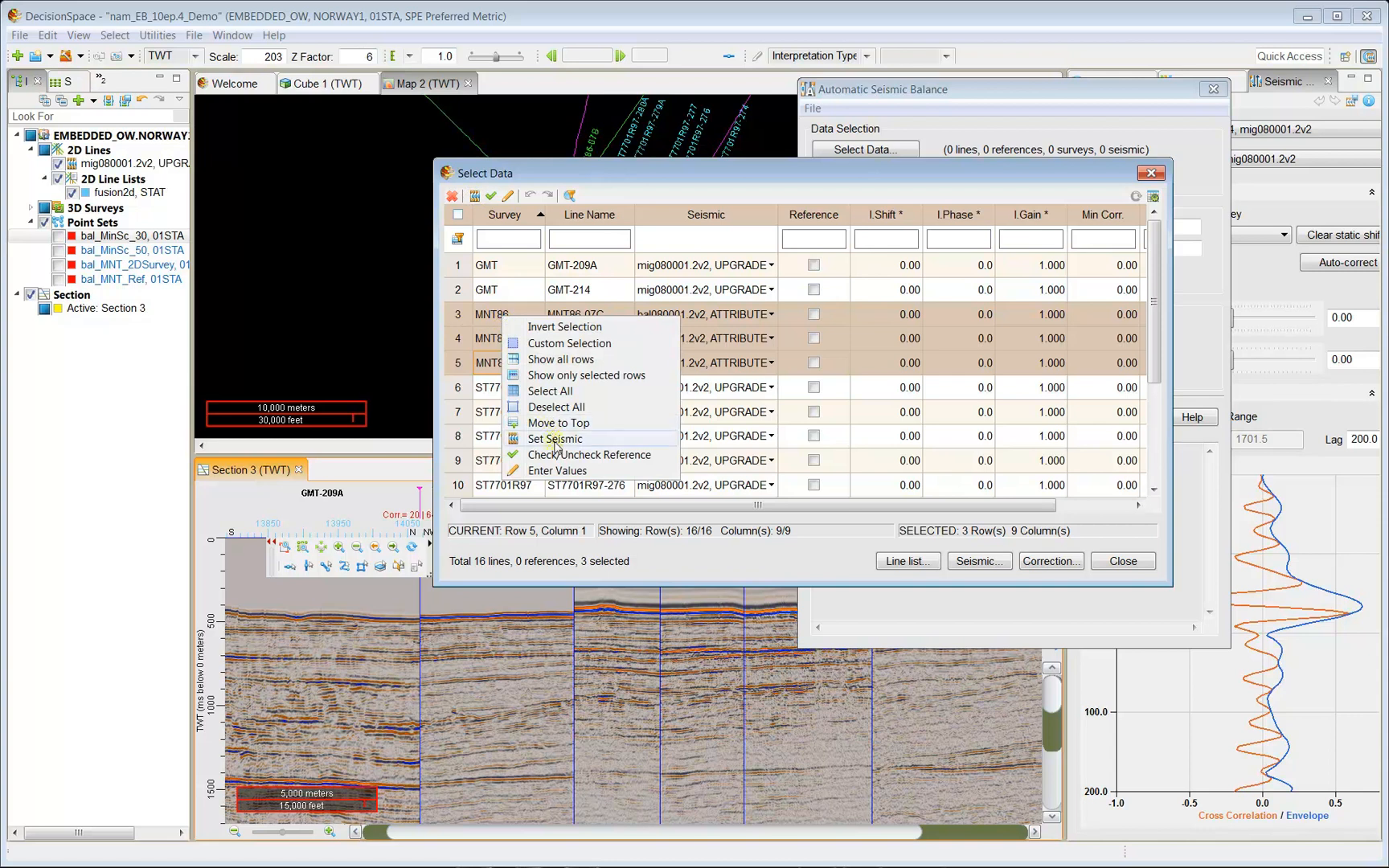
{"action": "left_click", "coordinate": [474, 196]}
{"action": "left_click", "coordinate": [849, 355]}
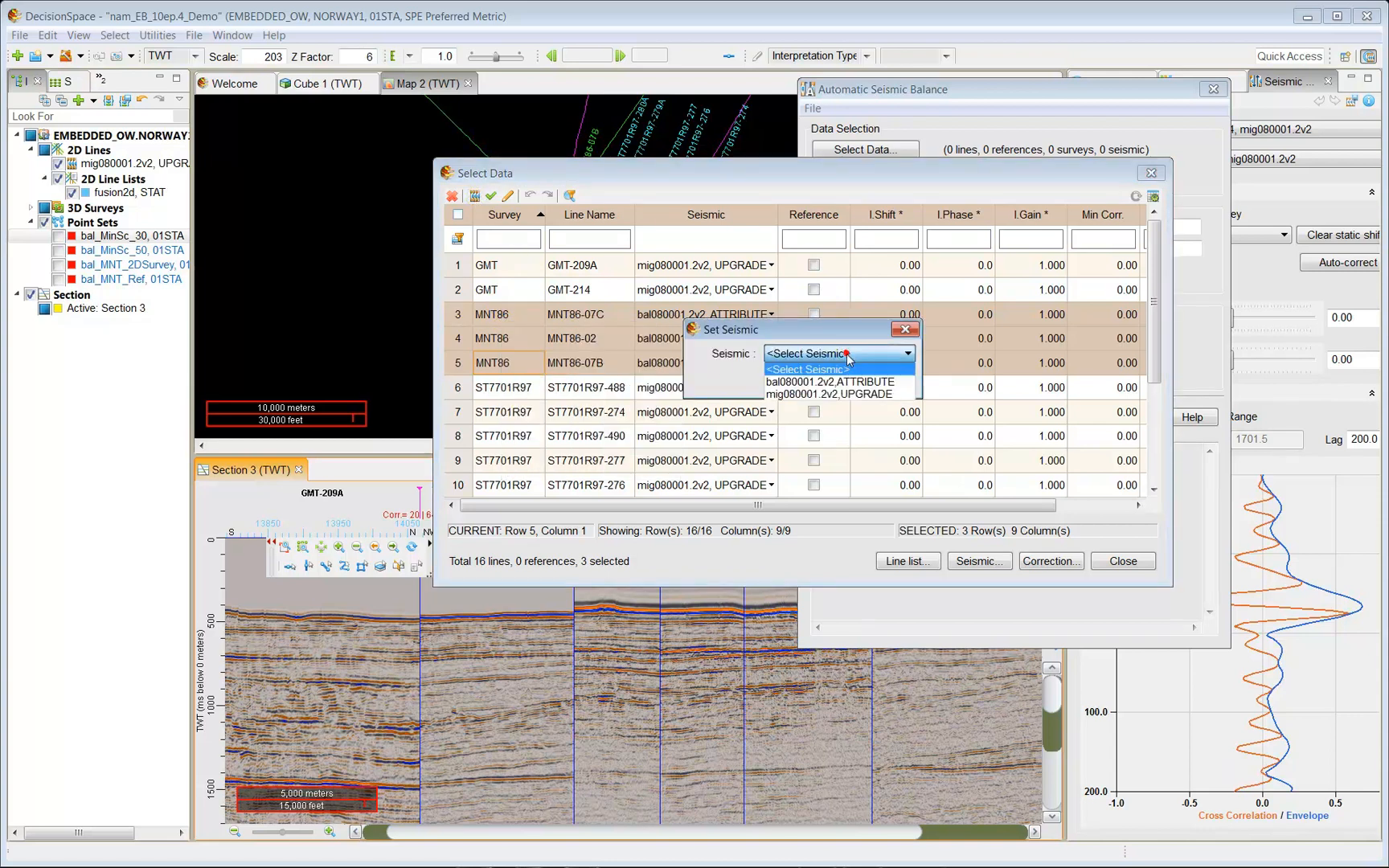
{"action": "left_click", "coordinate": [820, 394]}
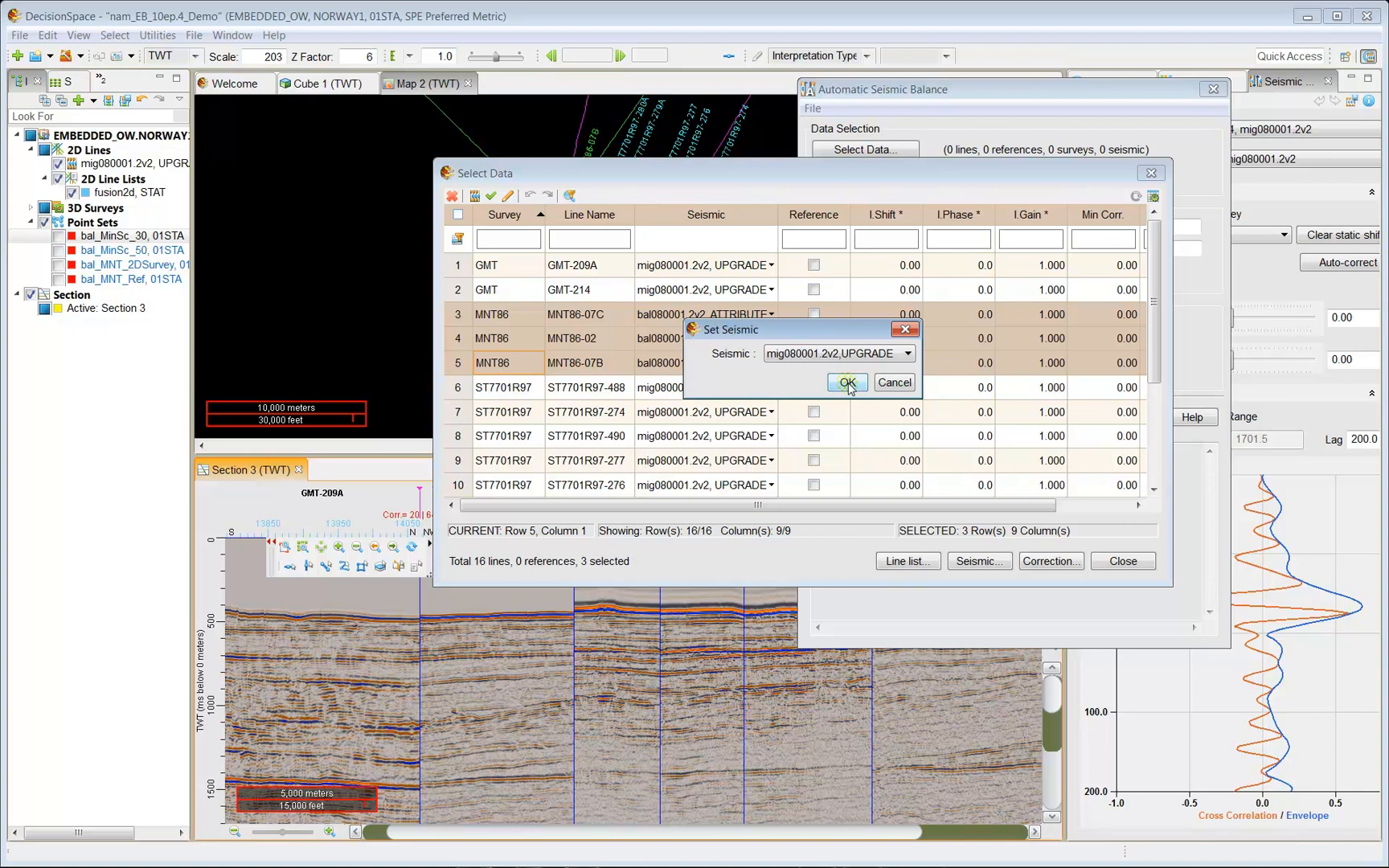
{"action": "left_click", "coordinate": [847, 383]}
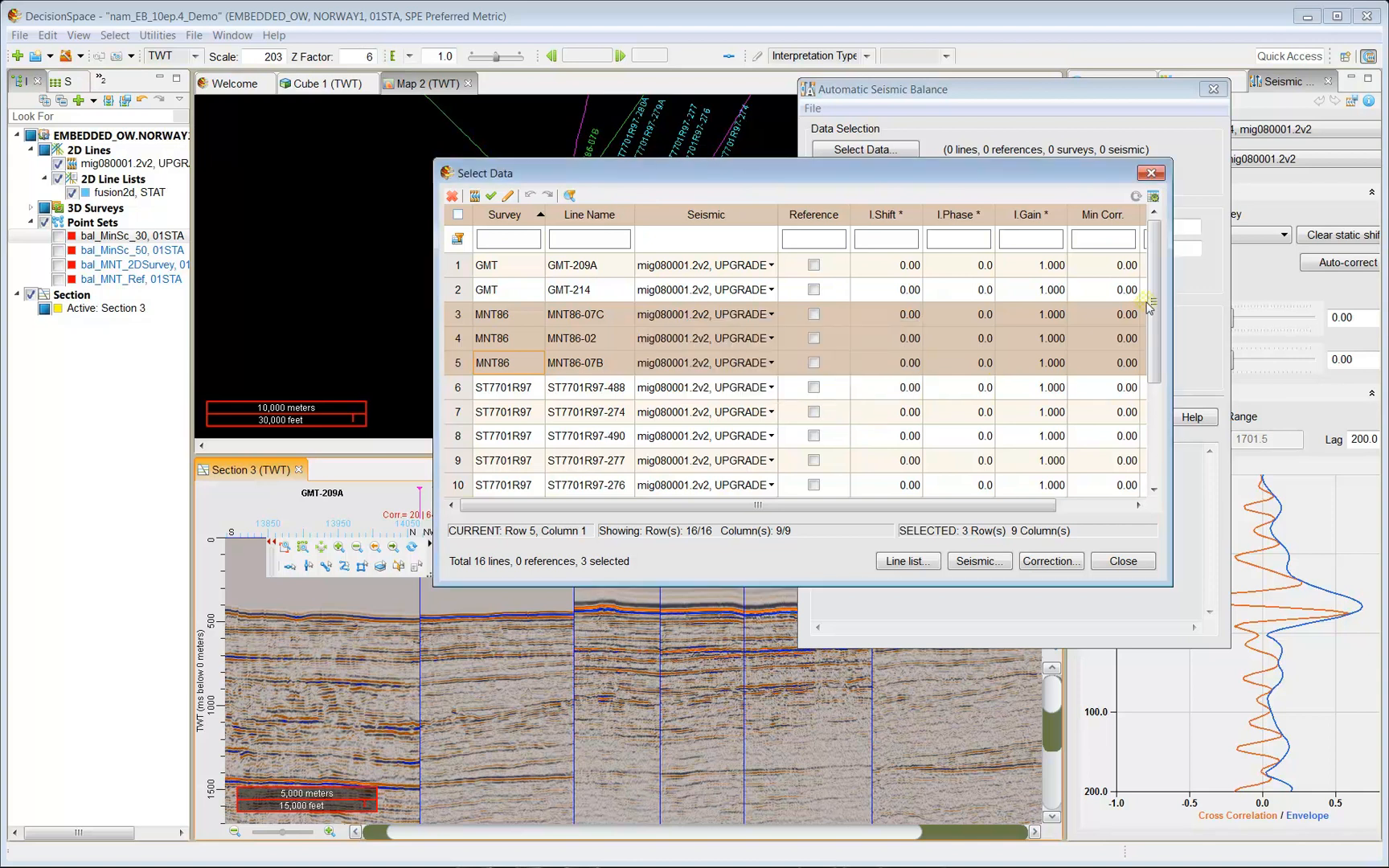
{"action": "scroll", "coordinate": [847, 383], "scroll_direction": "down", "scroll_amount": 2}
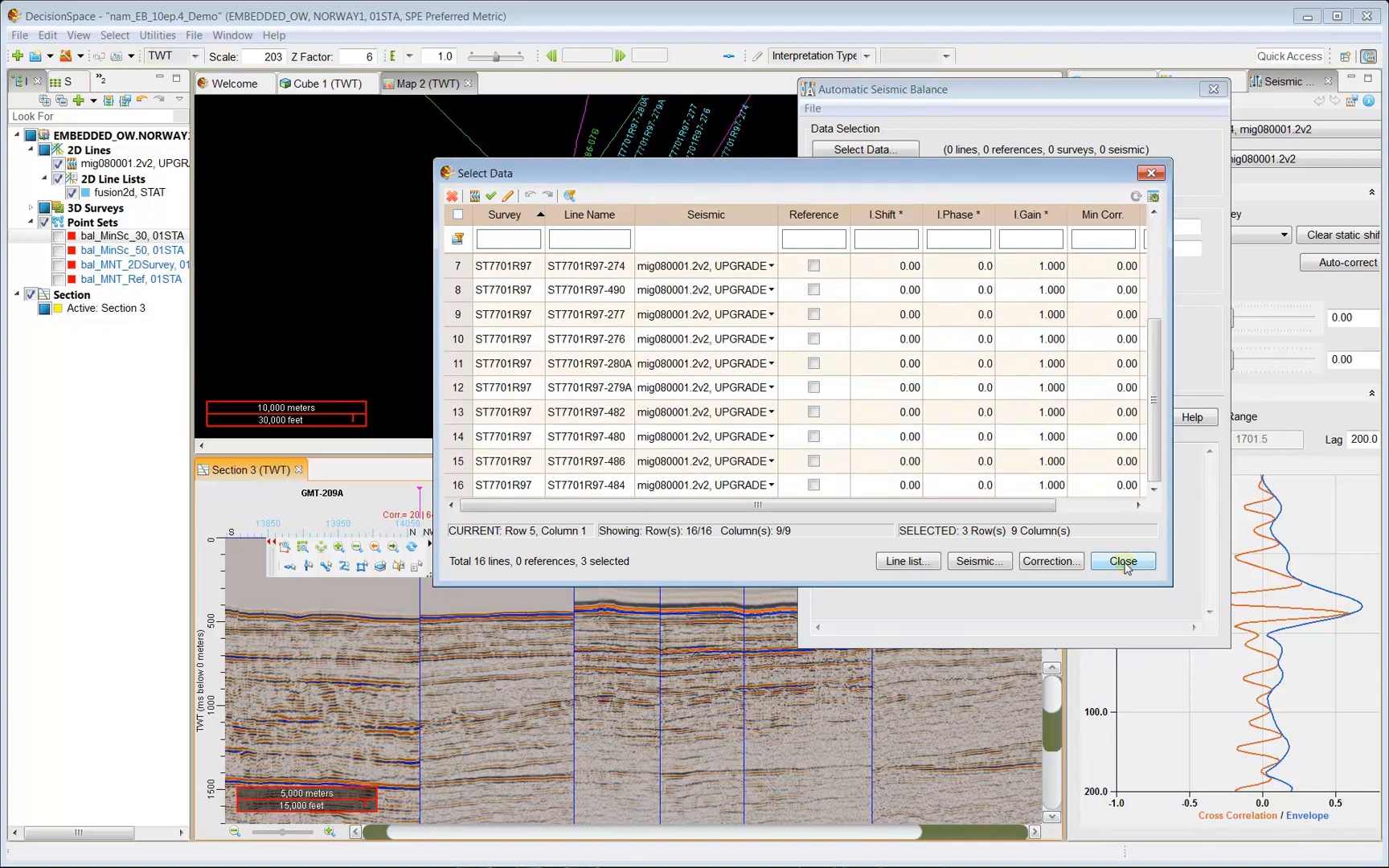
{"action": "left_click", "coordinate": [1124, 562]}
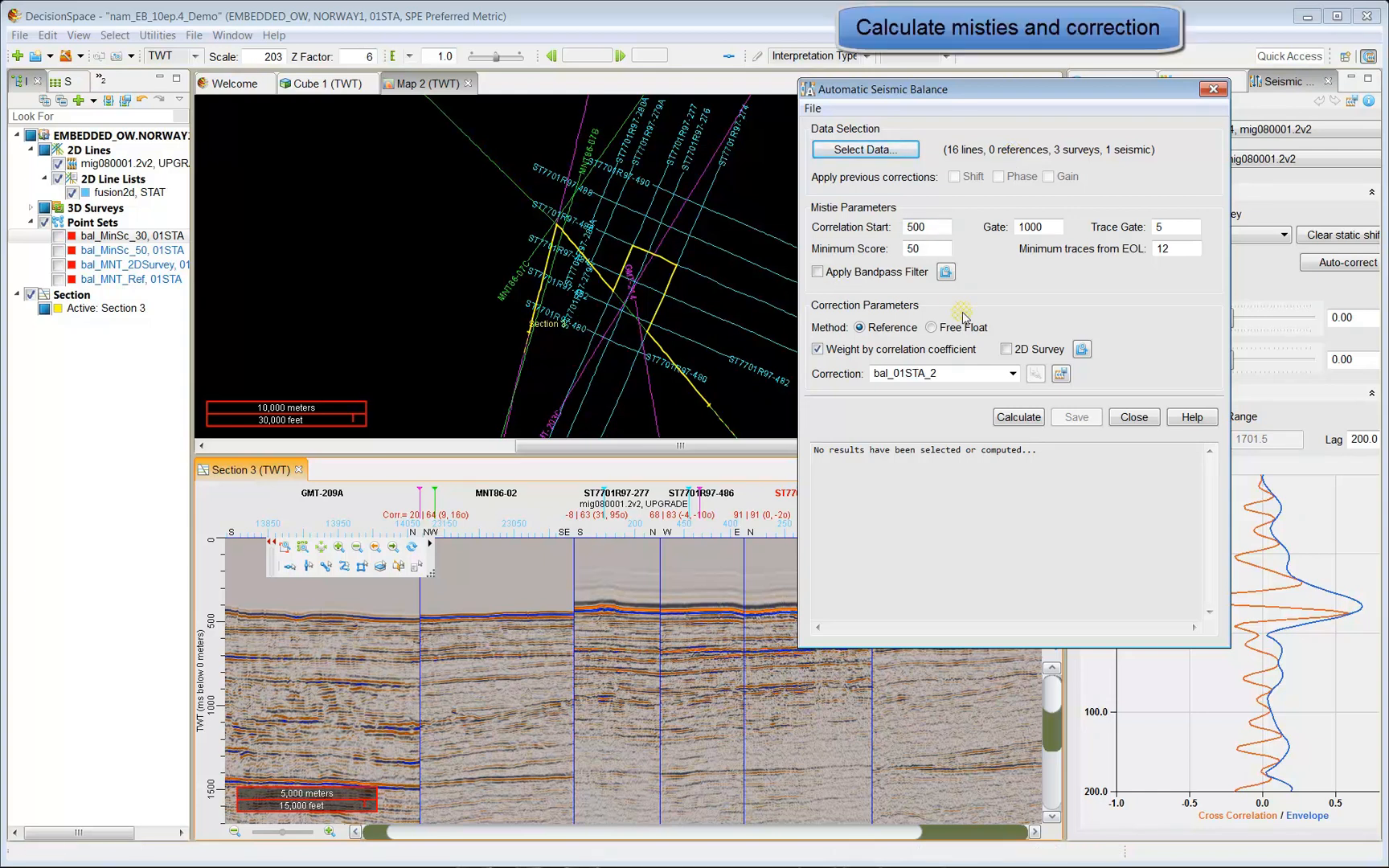
Calculate bal_01STA_2, review its shift, phase and gain results, and open the Seismic Balance Report.
{"action": "left_click", "coordinate": [1018, 417]}
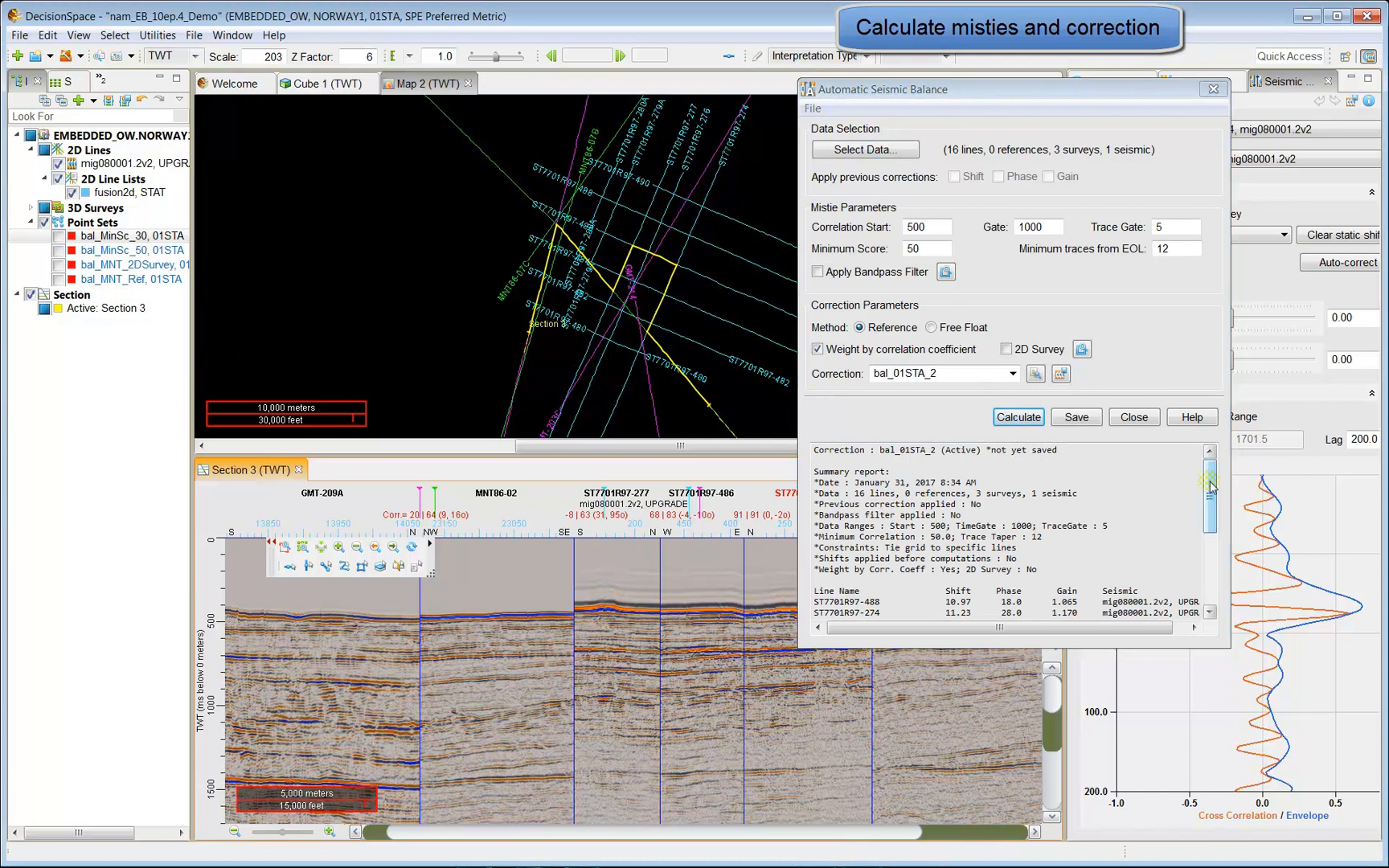
{"action": "left_click_drag", "start_coordinate": [1210, 488], "coordinate": [1214, 544]}
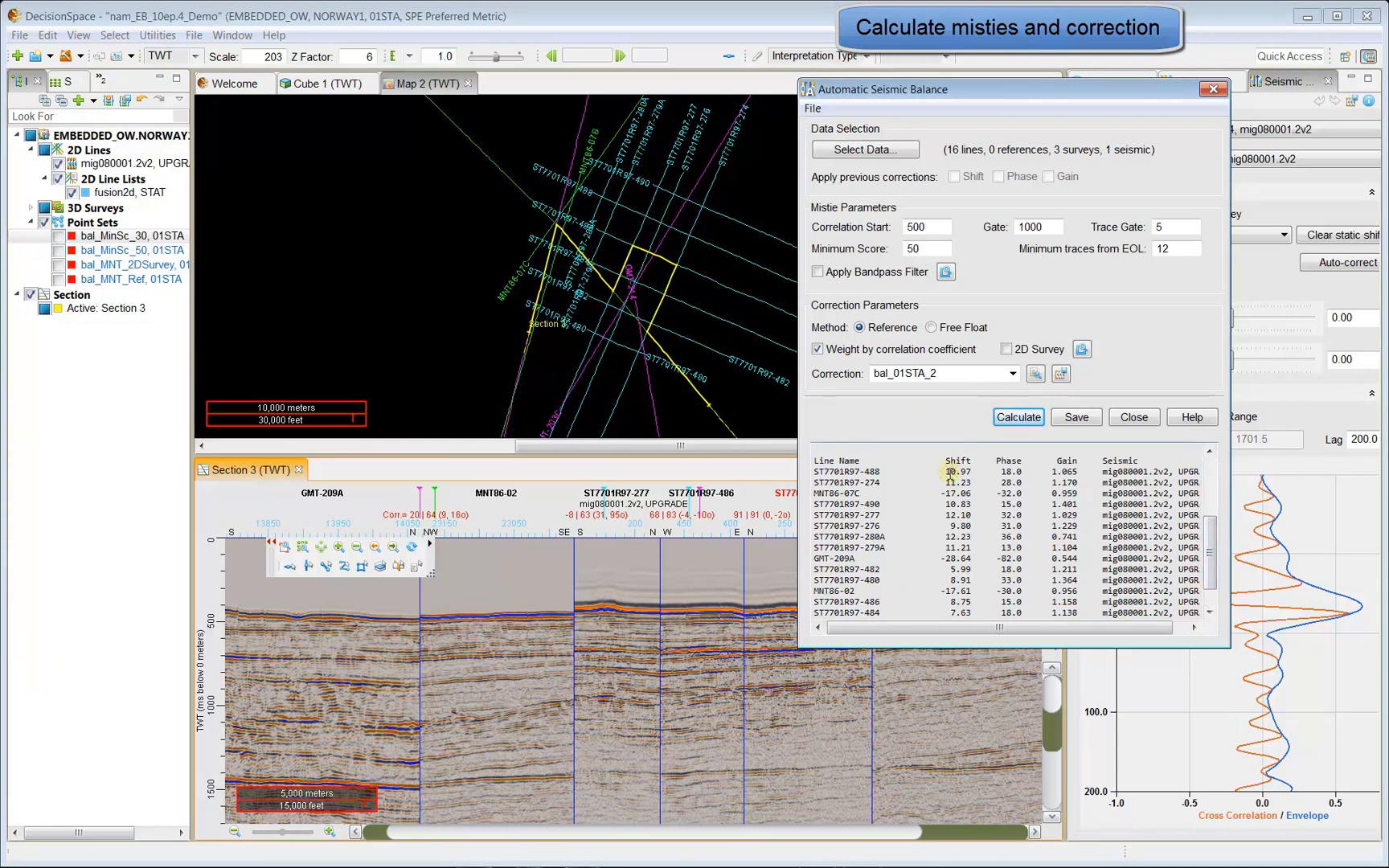
{"action": "scroll", "coordinate": [948, 473], "scroll_direction": "down", "scroll_amount": 1}
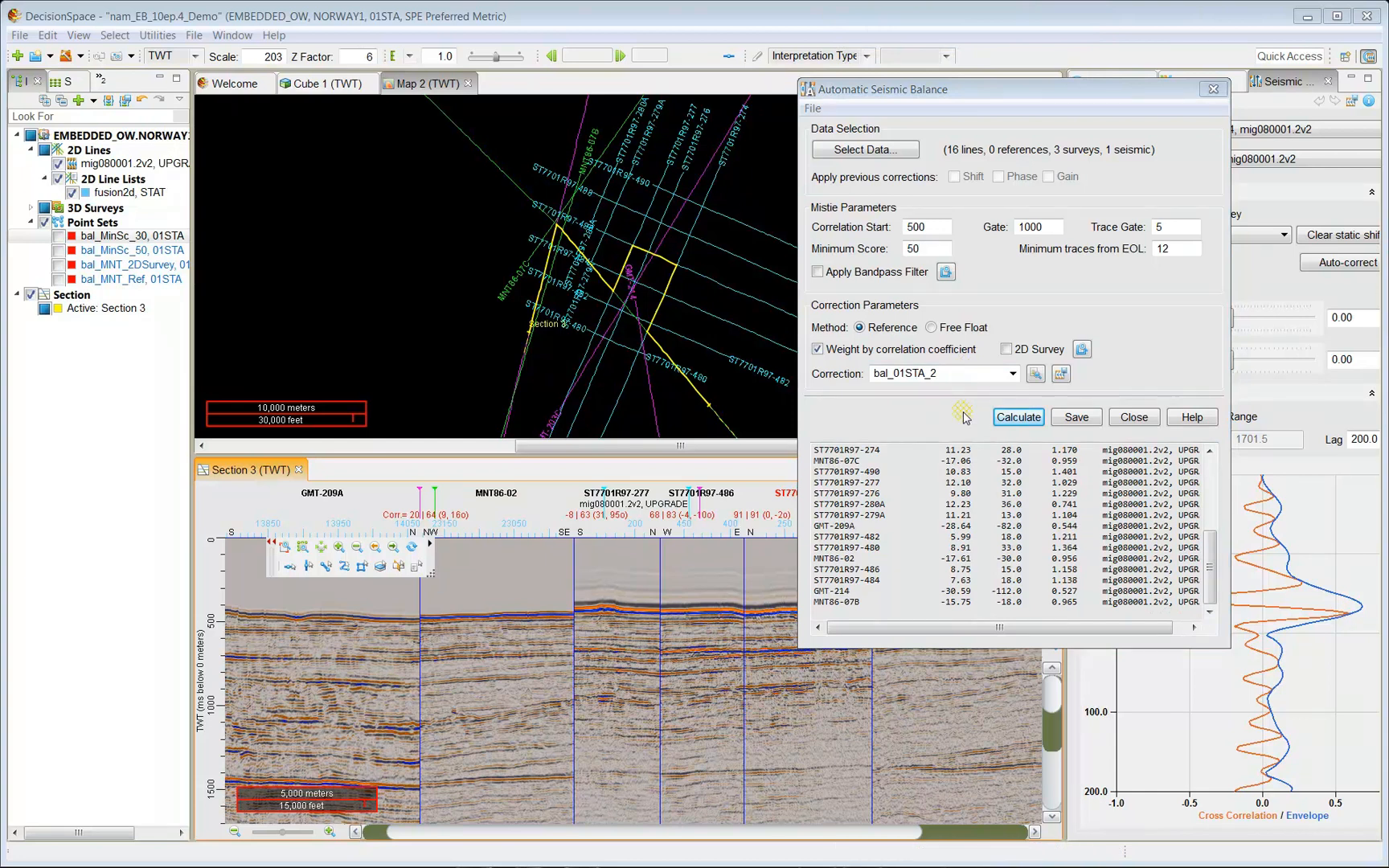
{"action": "left_click", "coordinate": [1035, 373]}
{"action": "left_click", "coordinate": [468, 509]}
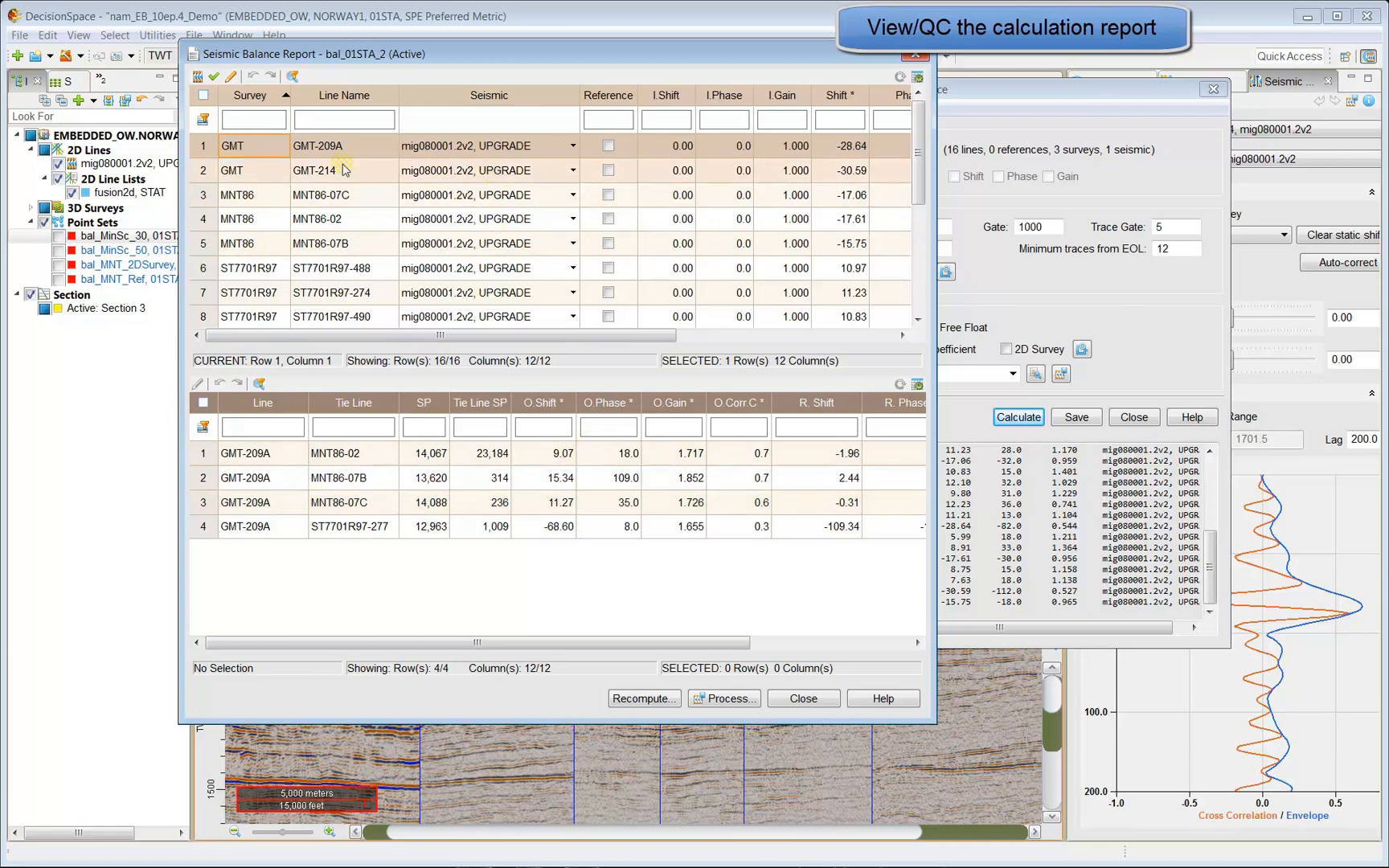
List tie-line misties for GMT-214, MNT86-07C, MNT86-02, MNT86-07B and ST7701R97-488, -274, -490.
{"action": "left_click", "coordinate": [302, 169]}
{"action": "left_click", "coordinate": [315, 200]}
{"action": "left_click", "coordinate": [320, 220]}
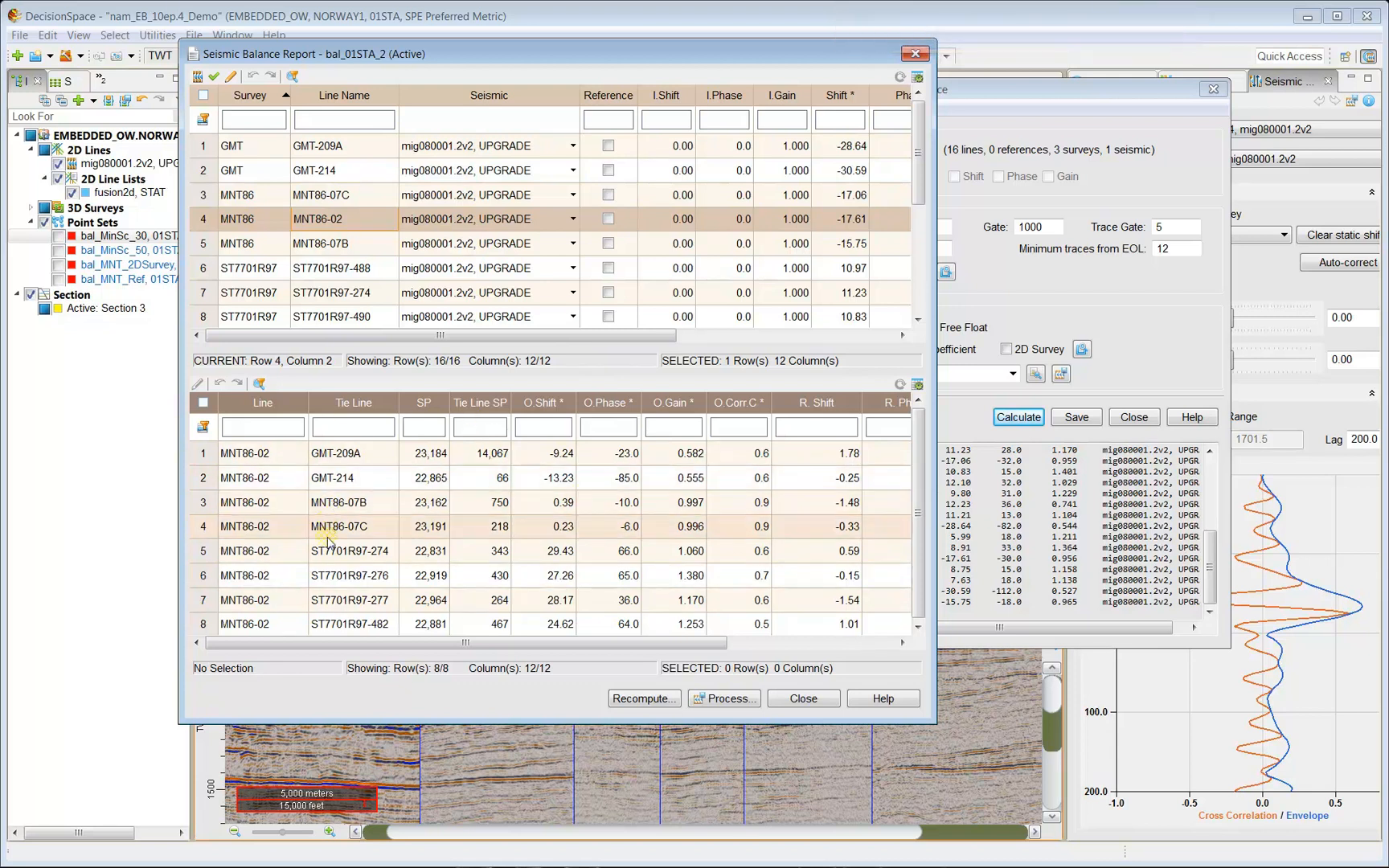
{"action": "left_click", "coordinate": [260, 240]}
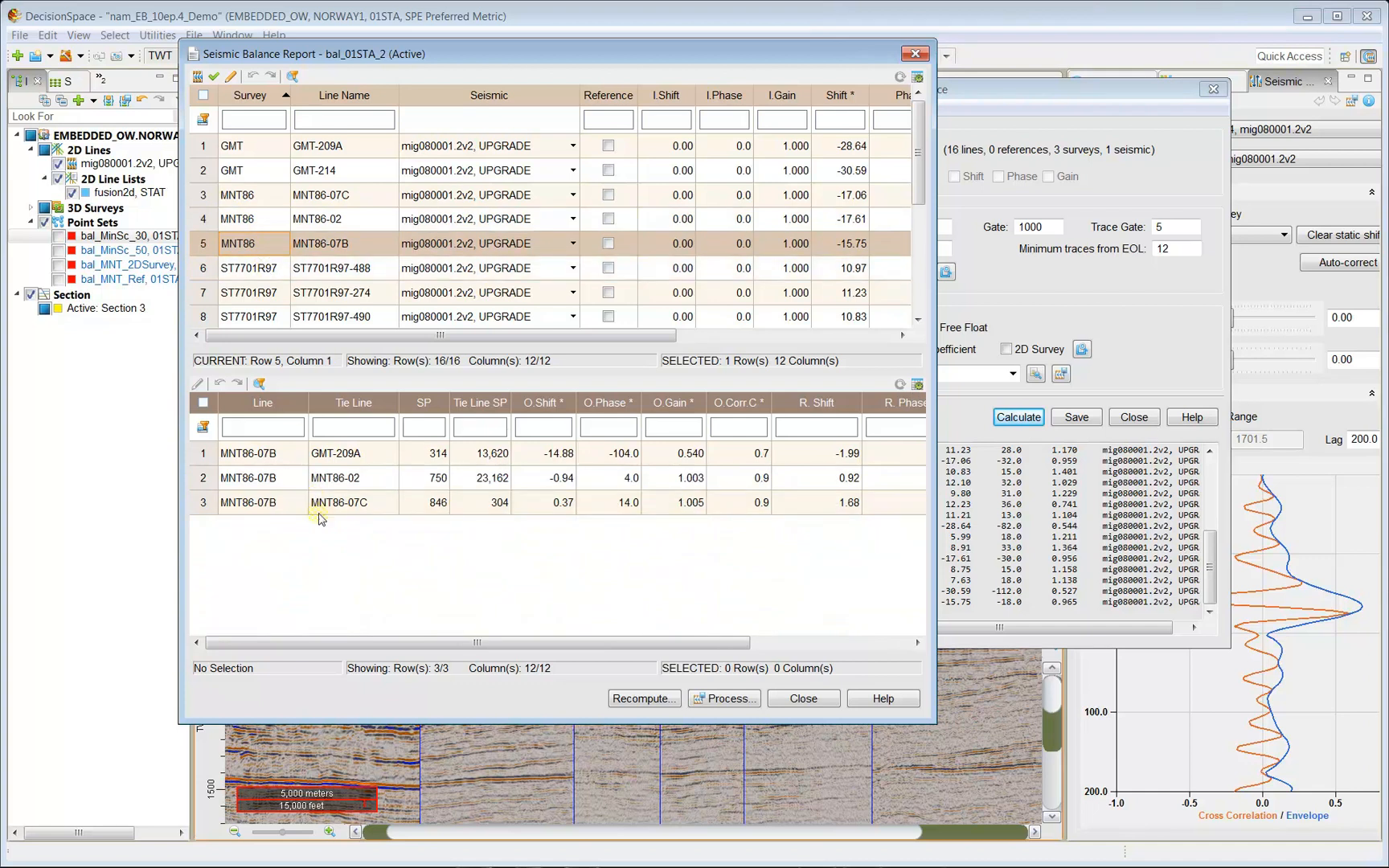
{"action": "left_click", "coordinate": [263, 267]}
{"action": "left_click", "coordinate": [264, 292]}
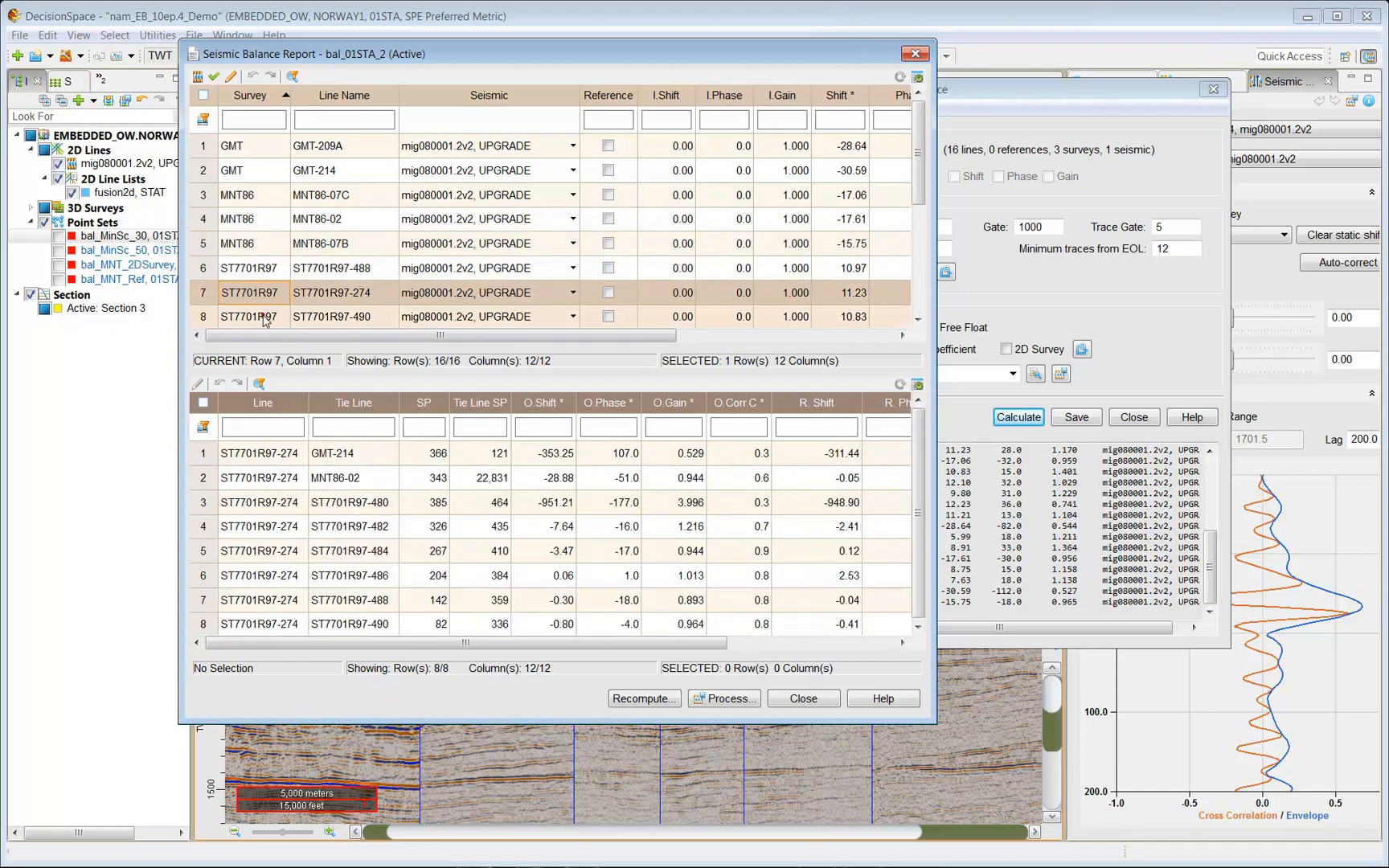
{"action": "left_click", "coordinate": [261, 315]}
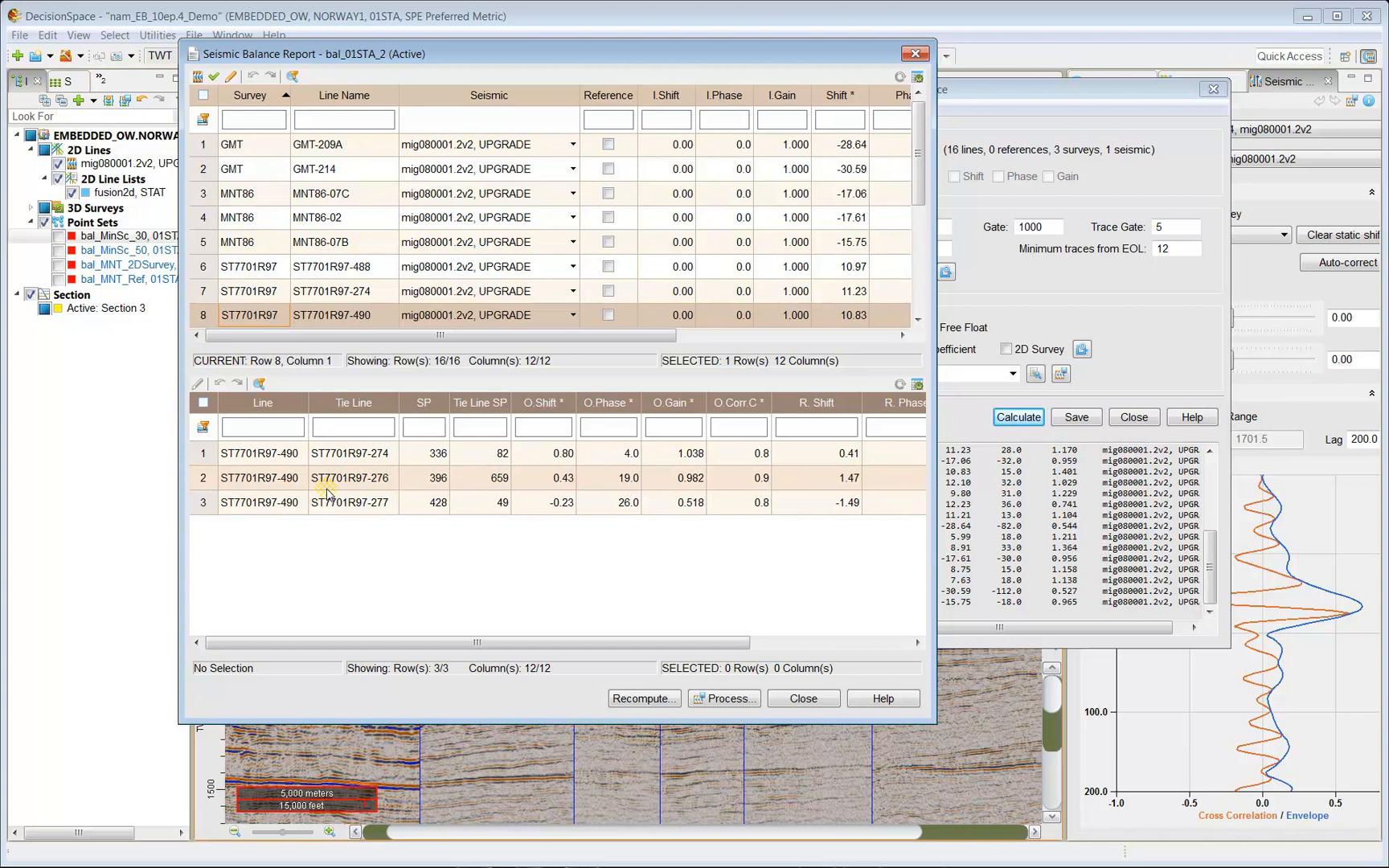
{"action": "mouse_move", "coordinate": [643, 335]}
{"action": "left_mouse_down"}
{"action": "mouse_move", "coordinate": [815, 335]}
{"action": "mouse_move", "coordinate": [620, 338]}
{"action": "mouse_move", "coordinate": [637, 338]}
{"action": "left_mouse_up"}
Hide the I.Shift, I.Phase and I.Gain columns in the Column Manager.
{"action": "left_click", "coordinate": [917, 76]}
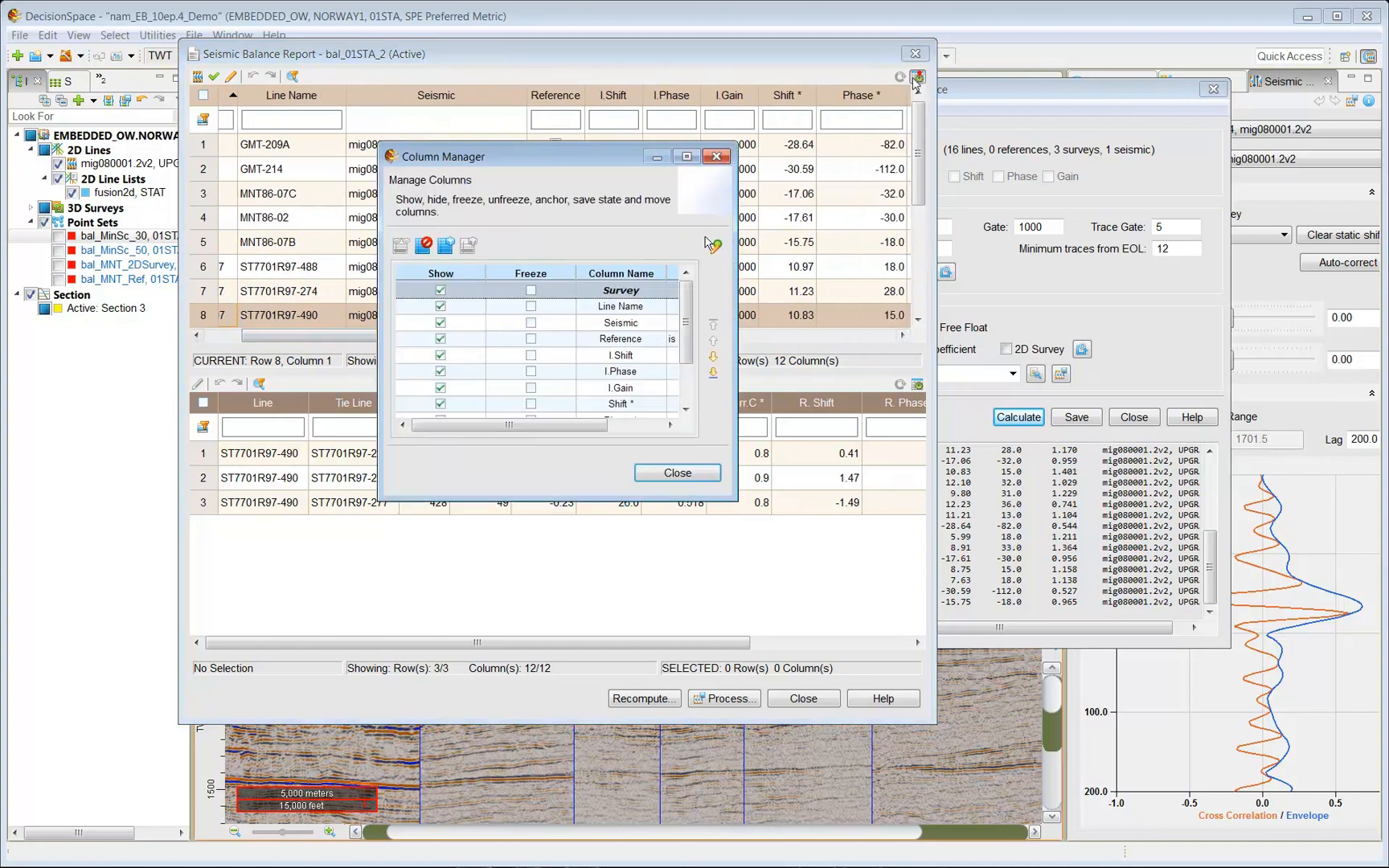
{"action": "left_click", "coordinate": [440, 356]}
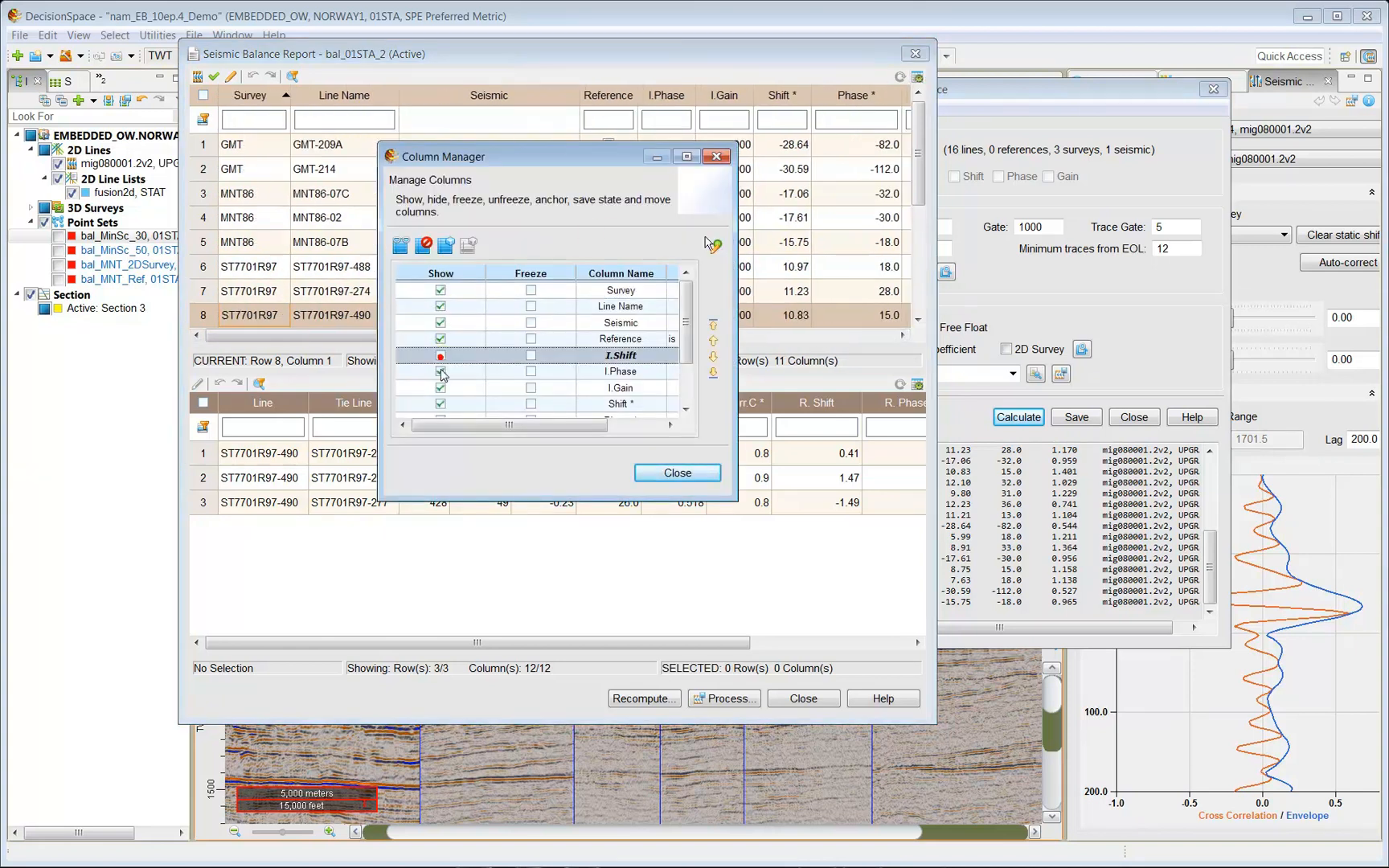
{"action": "left_click", "coordinate": [441, 371]}
{"action": "left_click", "coordinate": [440, 389]}
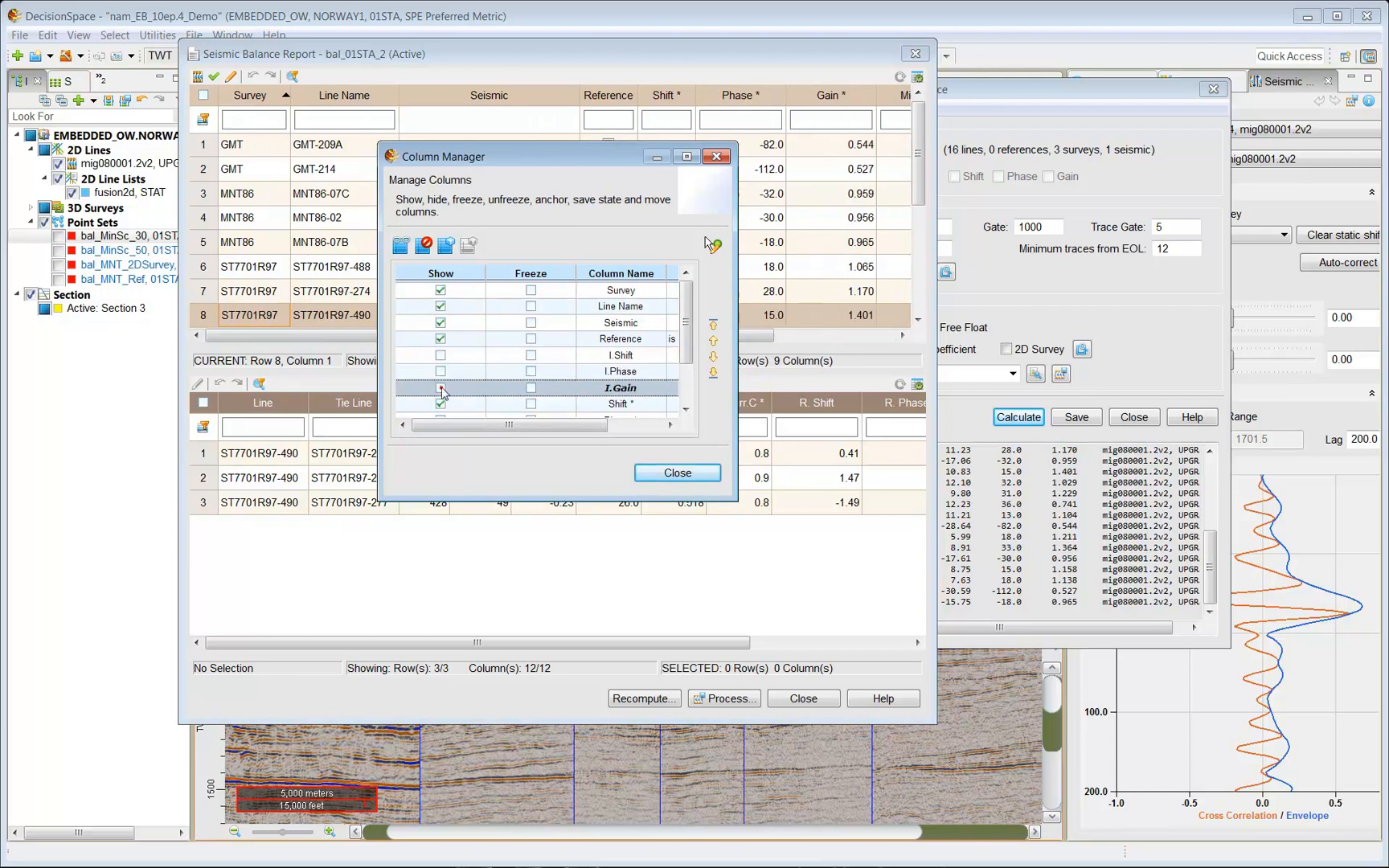
{"action": "left_click", "coordinate": [695, 473]}
Widen the report window and auto-fit the Min Corr. column to reveal Max Corr.
{"action": "left_click_drag", "start_coordinate": [669, 337], "coordinate": [669, 336]}
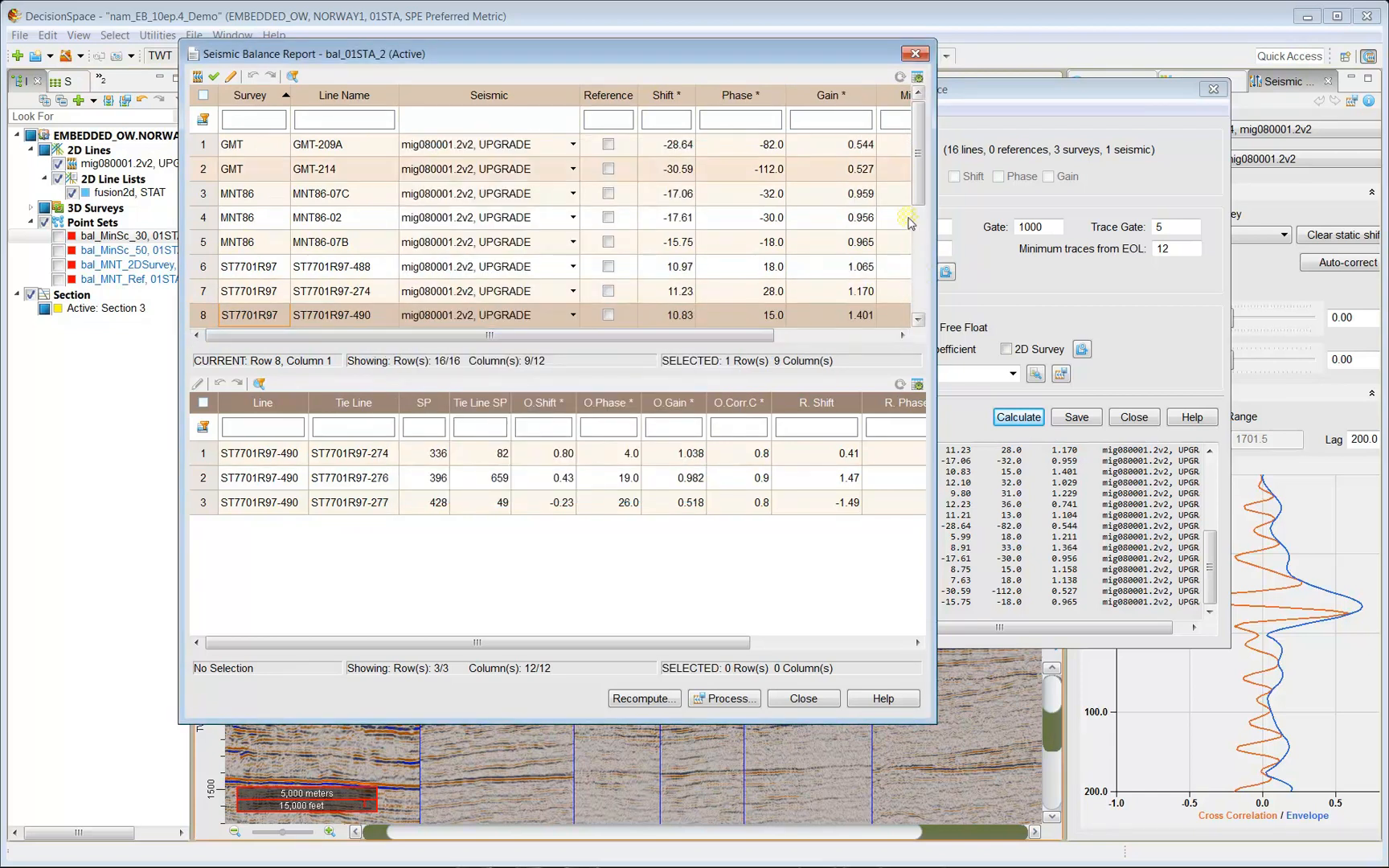
{"action": "left_click_drag", "start_coordinate": [766, 57], "coordinate": [589, 89]}
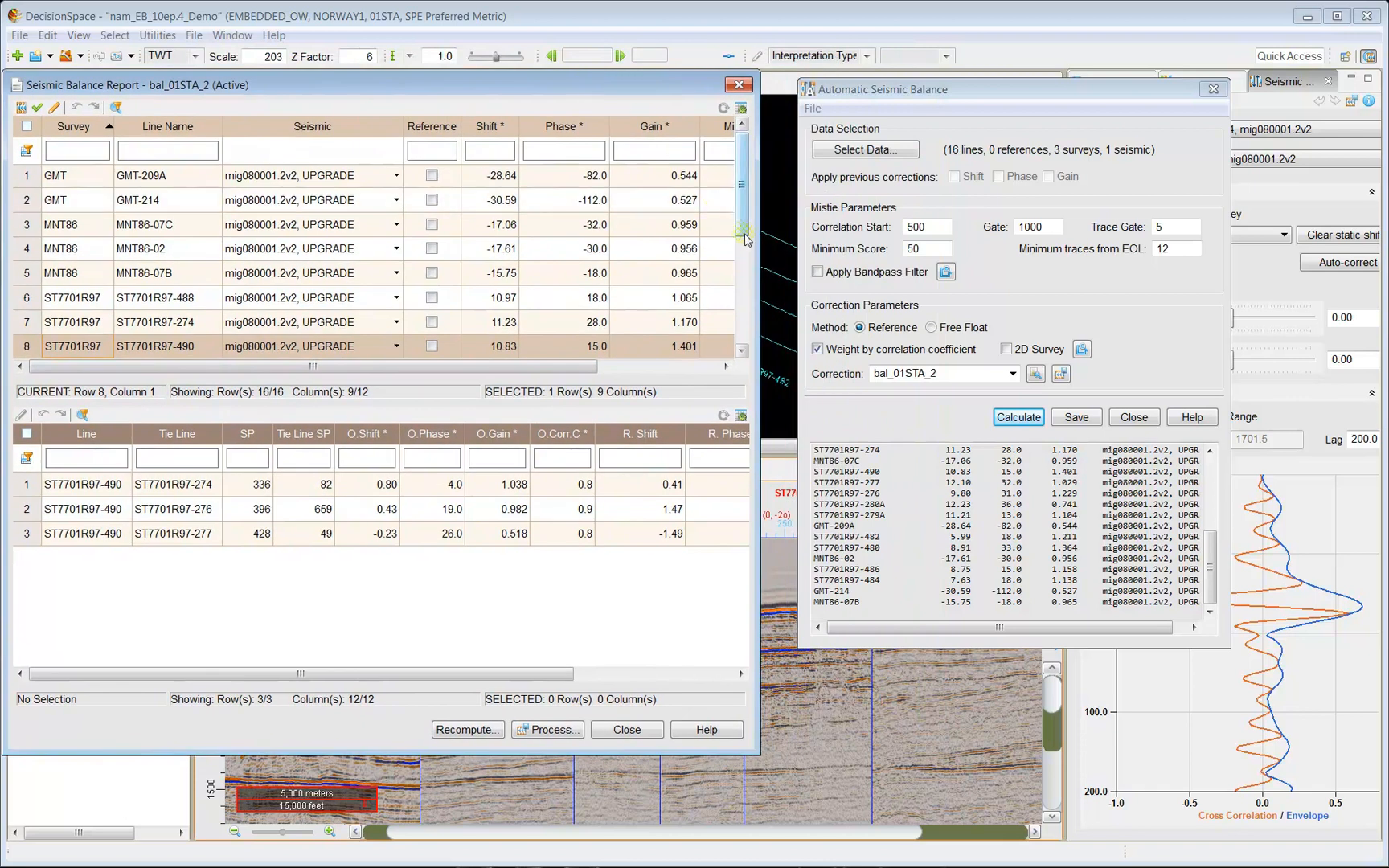
{"action": "left_click_drag", "start_coordinate": [761, 254], "coordinate": [848, 254]}
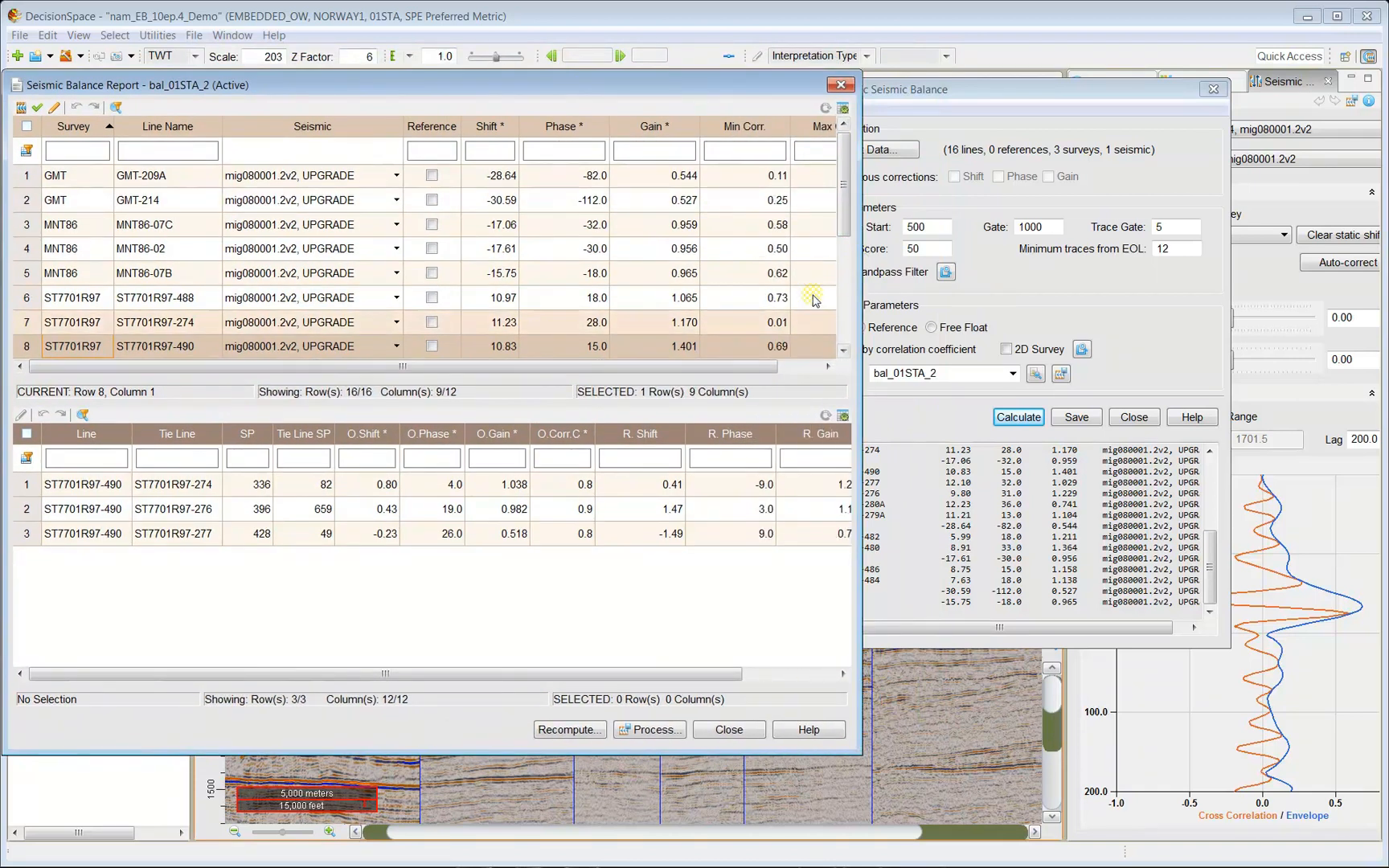
{"action": "double_click", "coordinate": [788, 125]}
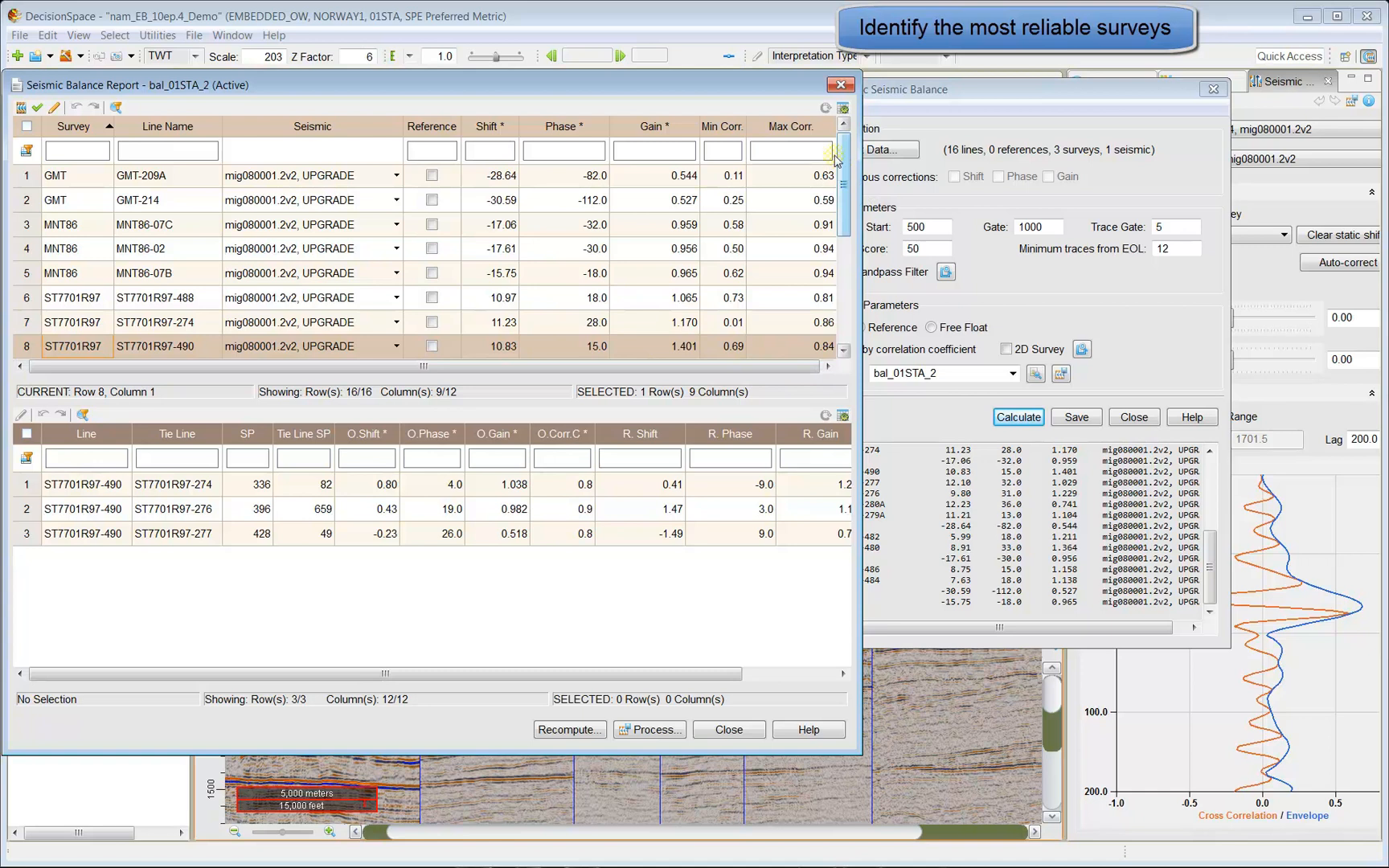
Sort lines by Max Corr. descending, then review MNT86, ST7701R97-276, GMT-209A and GMT-214 tie points.
{"action": "left_click", "coordinate": [808, 127]}
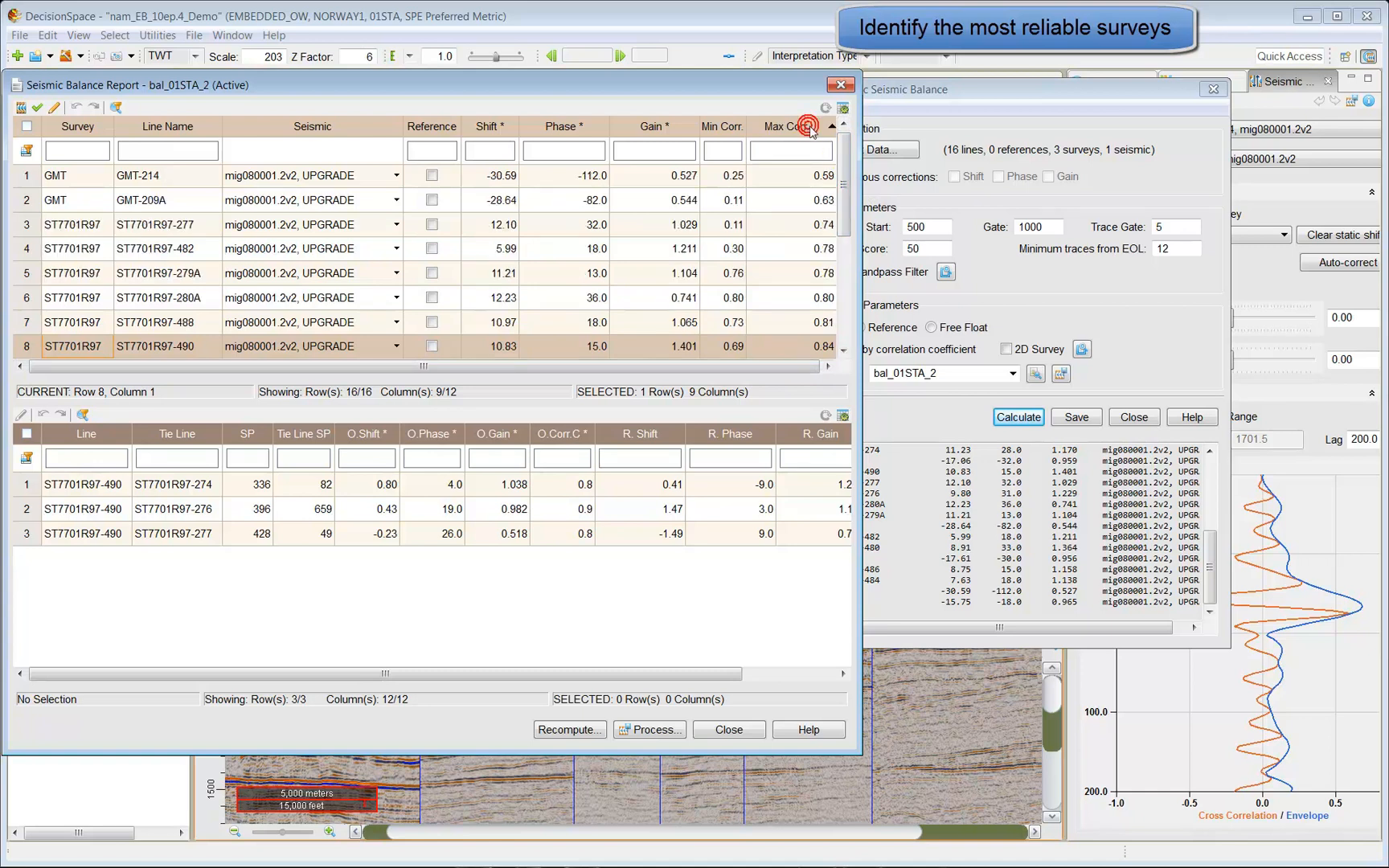
{"action": "left_click", "coordinate": [811, 129]}
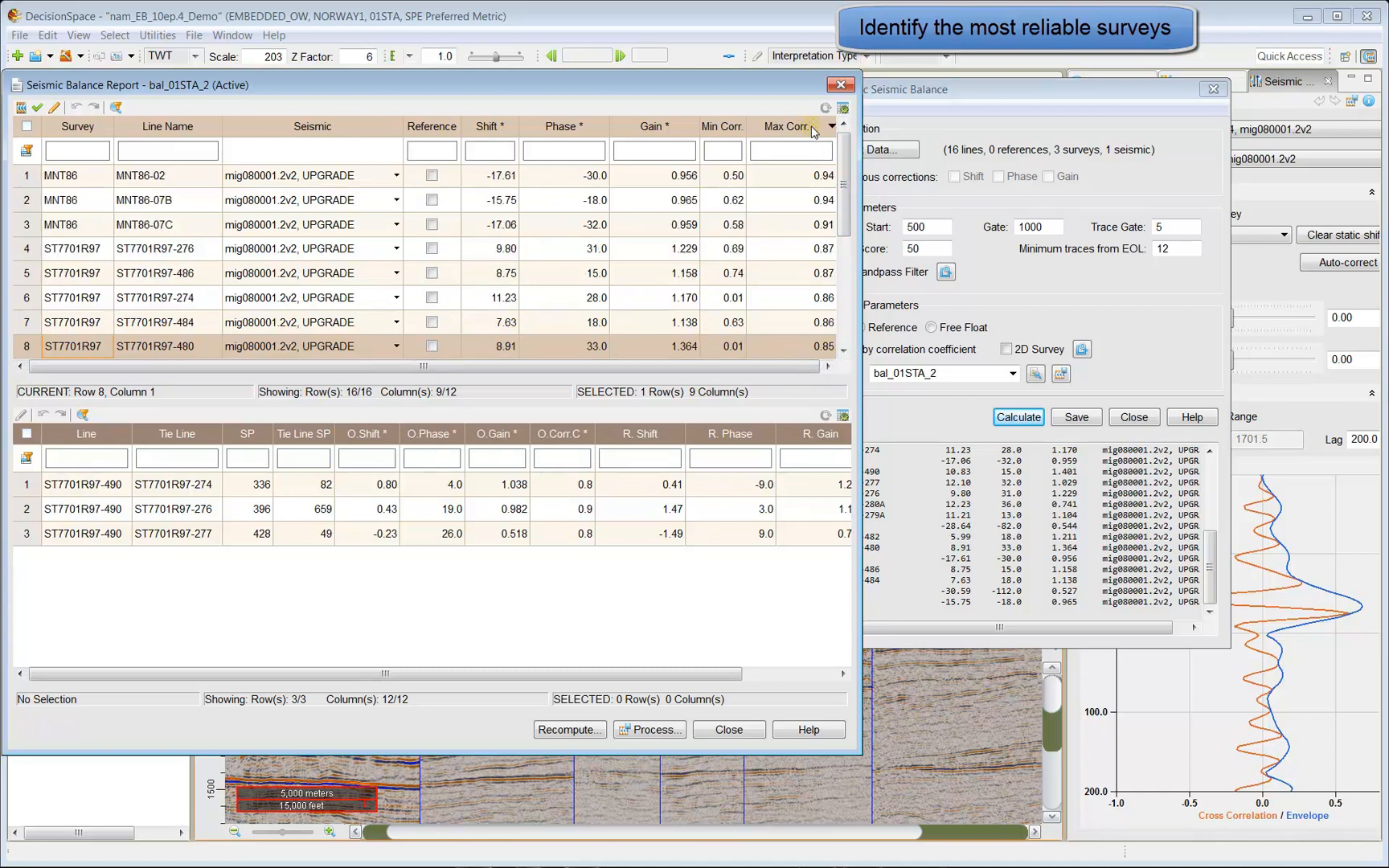
{"action": "left_click_drag", "start_coordinate": [26, 177], "coordinate": [29, 227]}
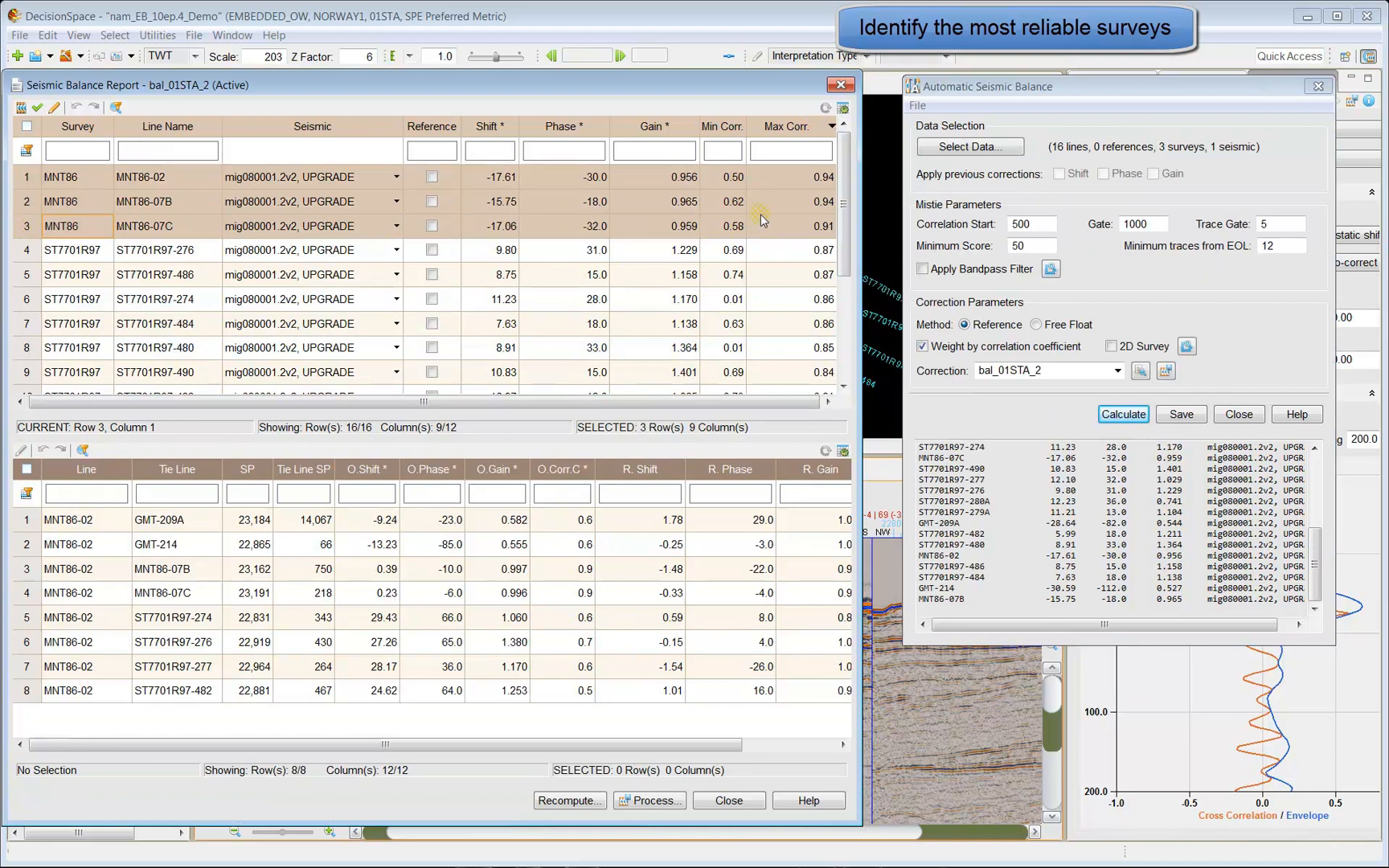
{"action": "left_click", "coordinate": [29, 250]}
{"action": "left_click_drag", "start_coordinate": [32, 257], "coordinate": [34, 368]}
{"action": "left_click", "coordinate": [28, 369]}
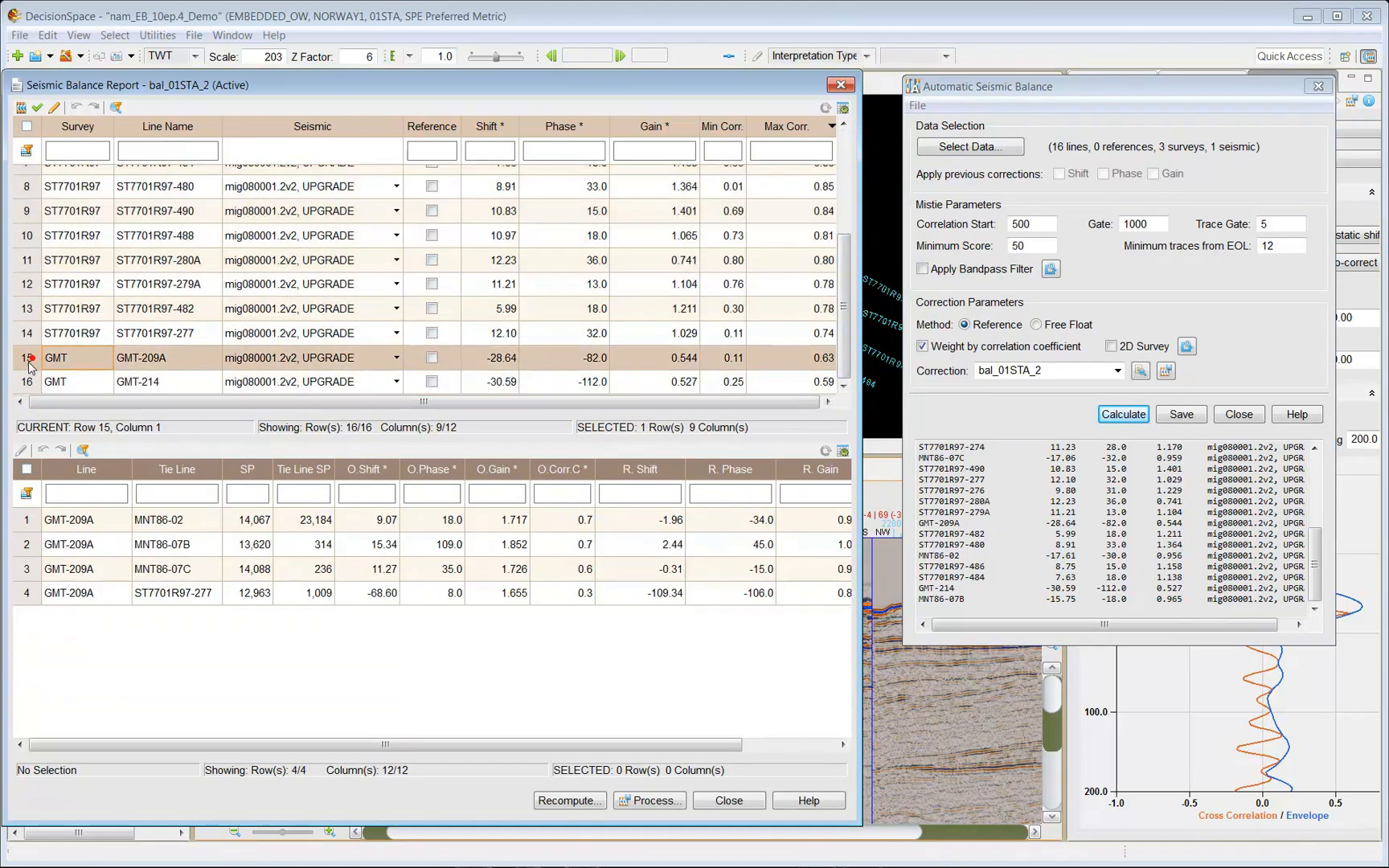
{"action": "left_click", "coordinate": [31, 382], "text": "shift"}
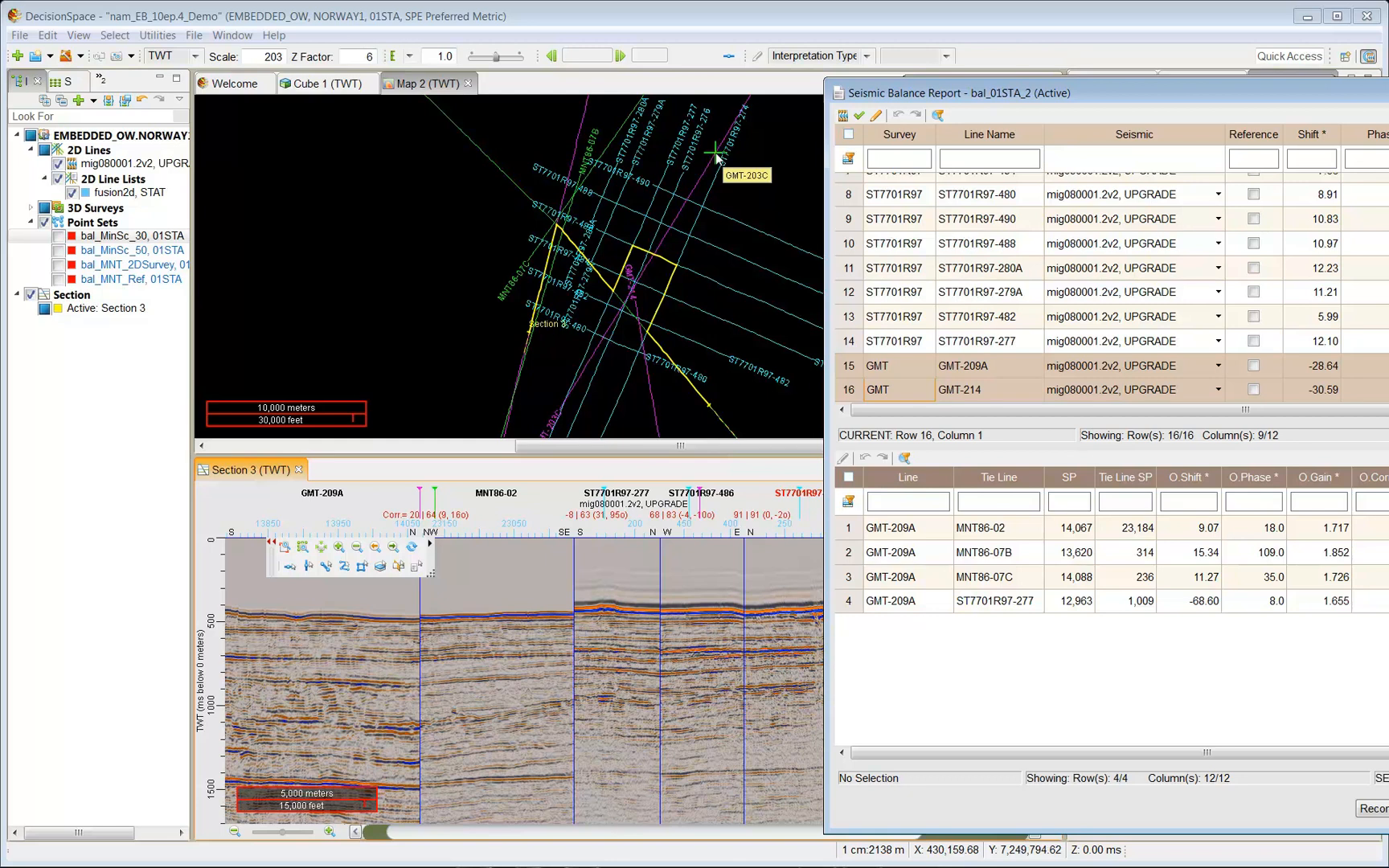
Move the report aside and check GMT-209A's Max Corr. value.
{"action": "left_click_drag", "start_coordinate": [1081, 93], "coordinate": [268, 89]}
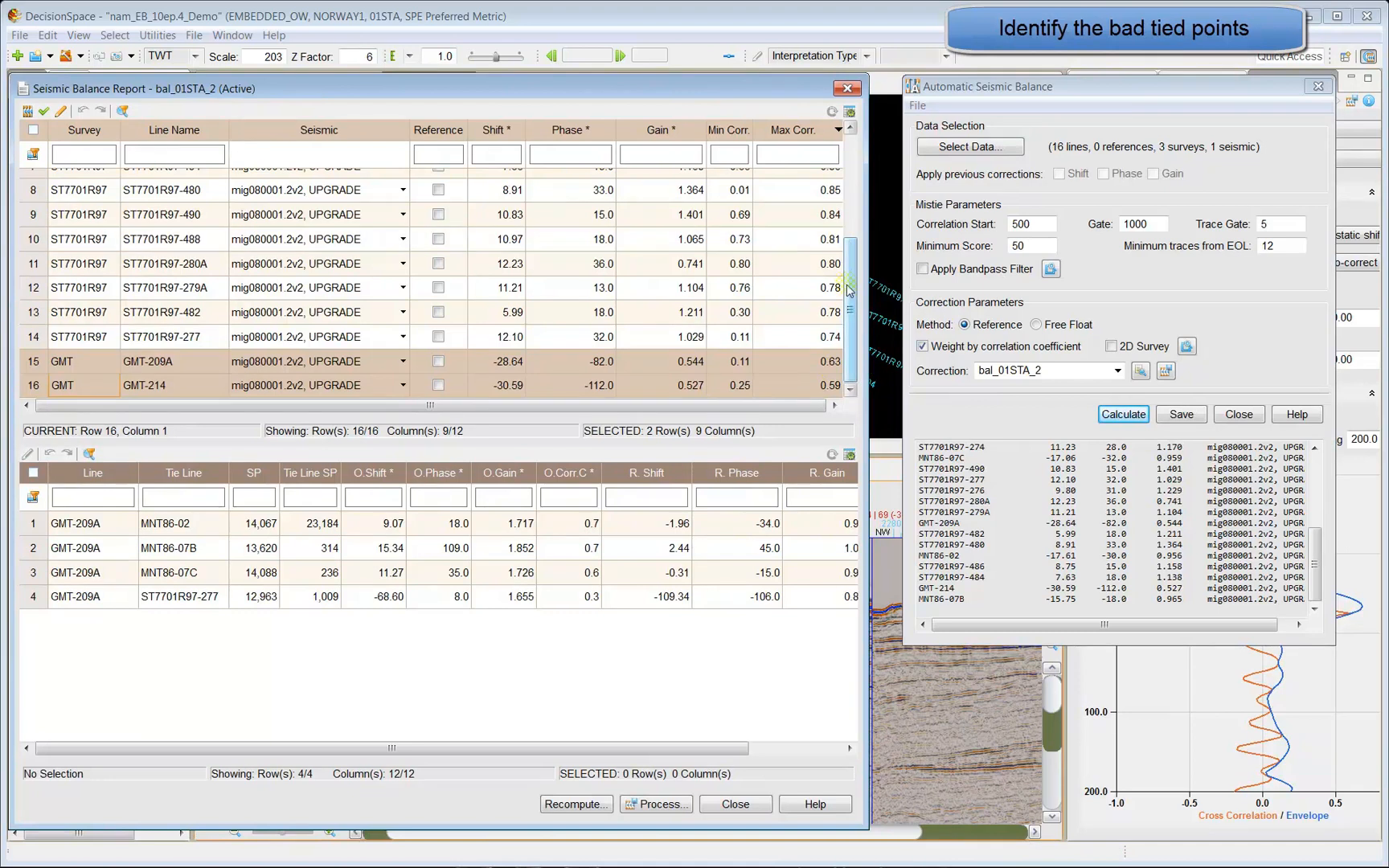
{"action": "mouse_move", "coordinate": [850, 300]}
{"action": "left_mouse_down"}
{"action": "mouse_move", "coordinate": [852, 264]}
{"action": "mouse_move", "coordinate": [852, 309]}
{"action": "left_mouse_up"}
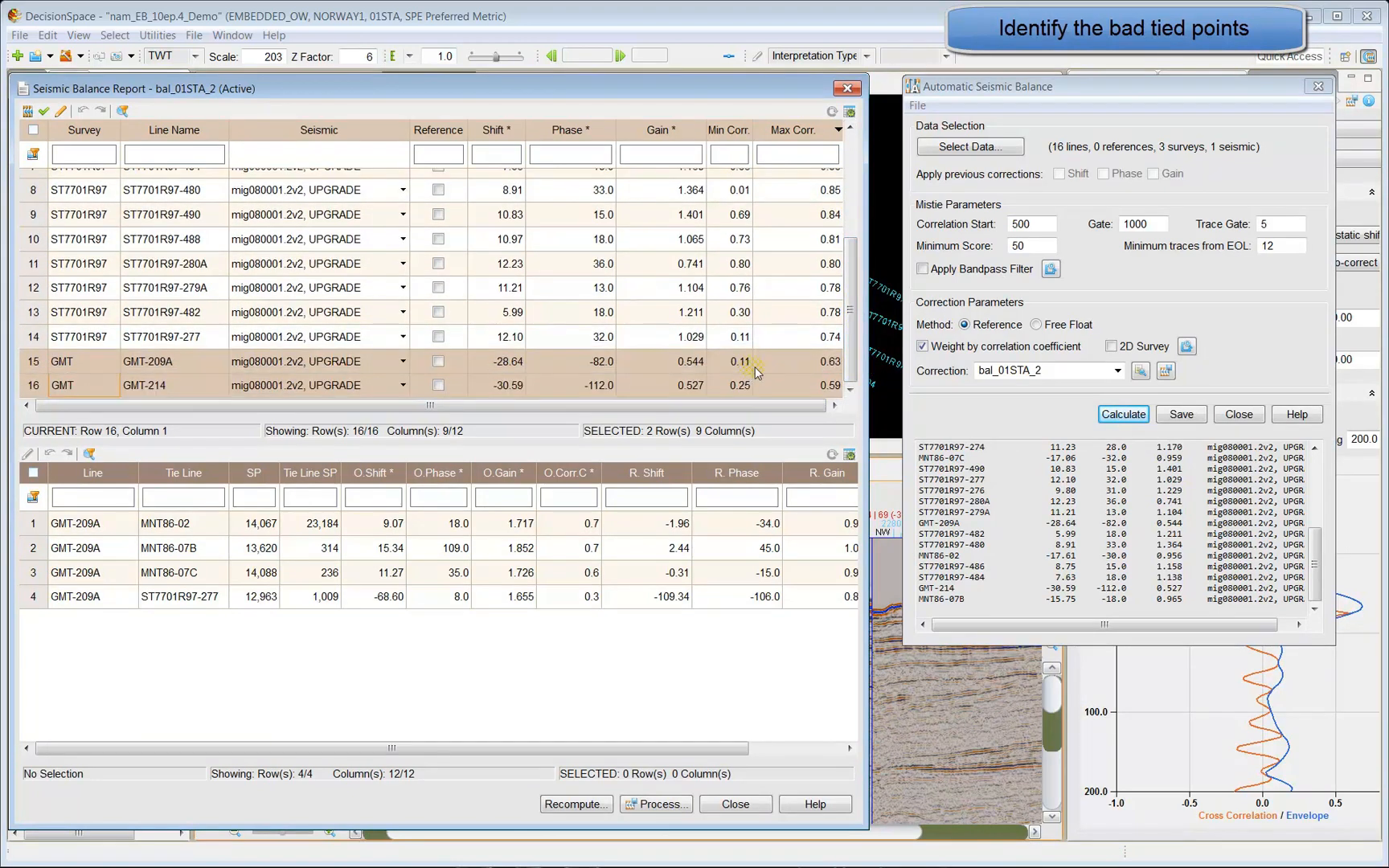
{"action": "left_click", "coordinate": [788, 367]}
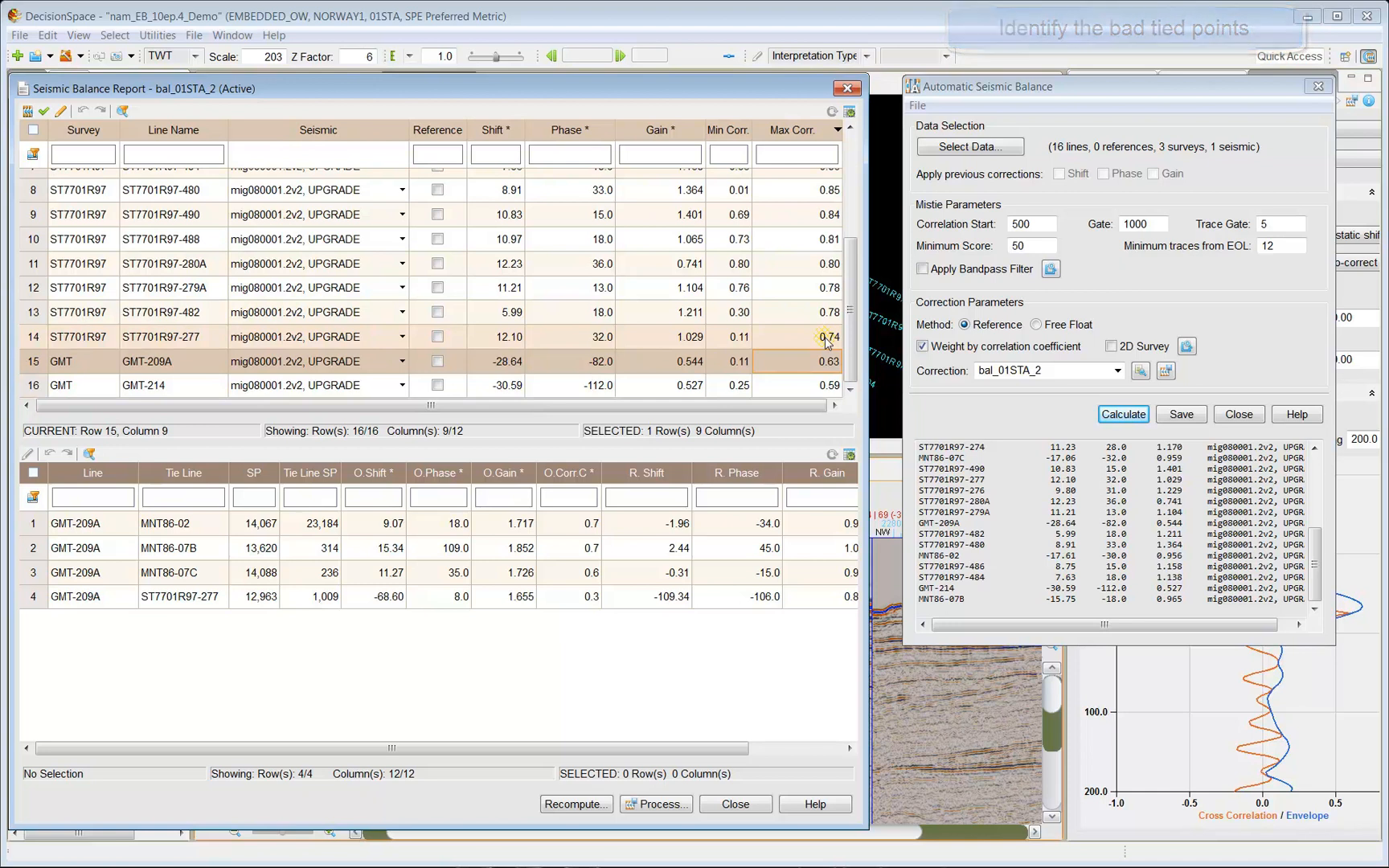
{"action": "left_click", "coordinate": [78, 362]}
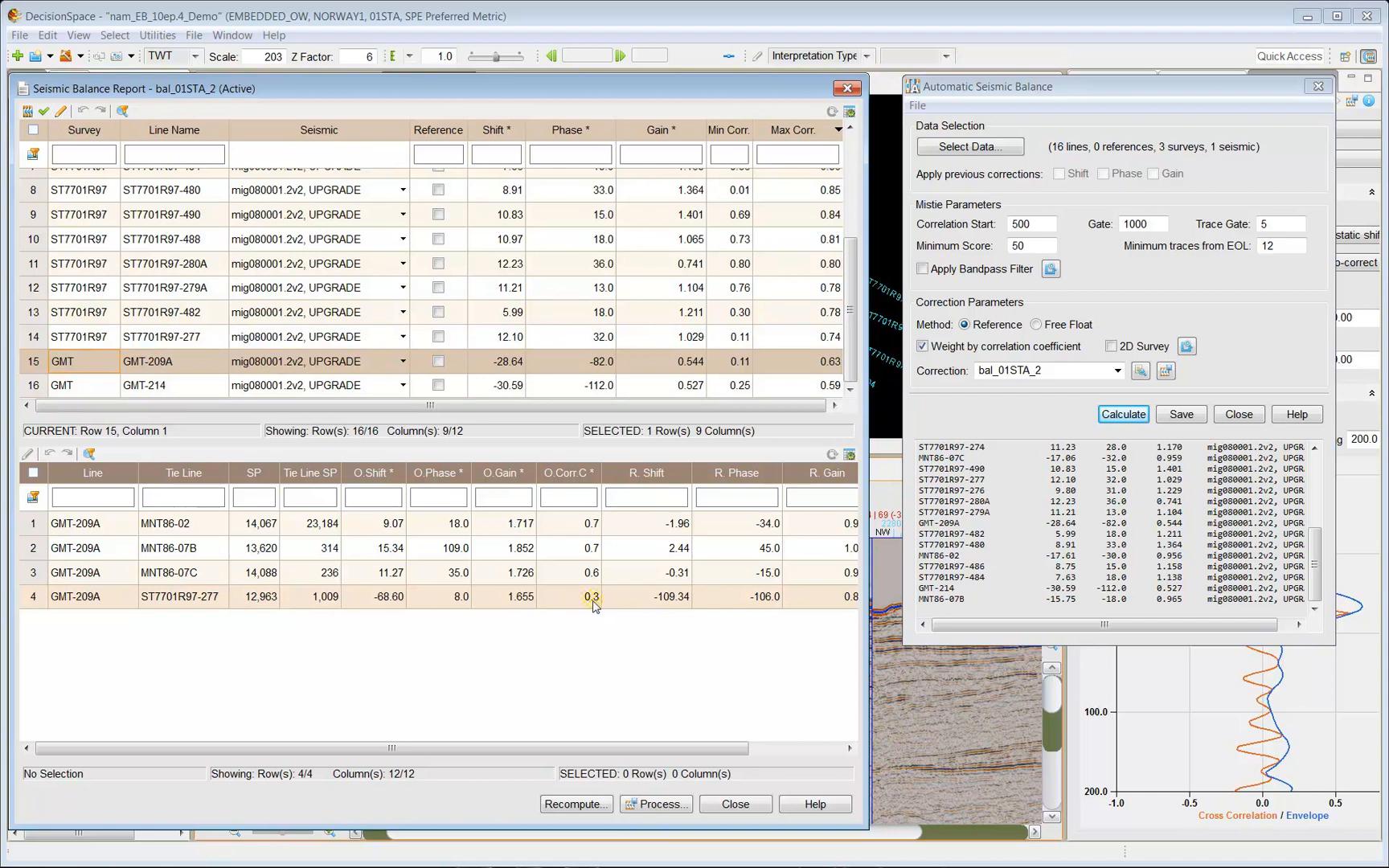
Inspect O.Corr.C and O.Gain of GMT-214's tie with ST7701R97-274, then close the report.
{"action": "left_click", "coordinate": [157, 387]}
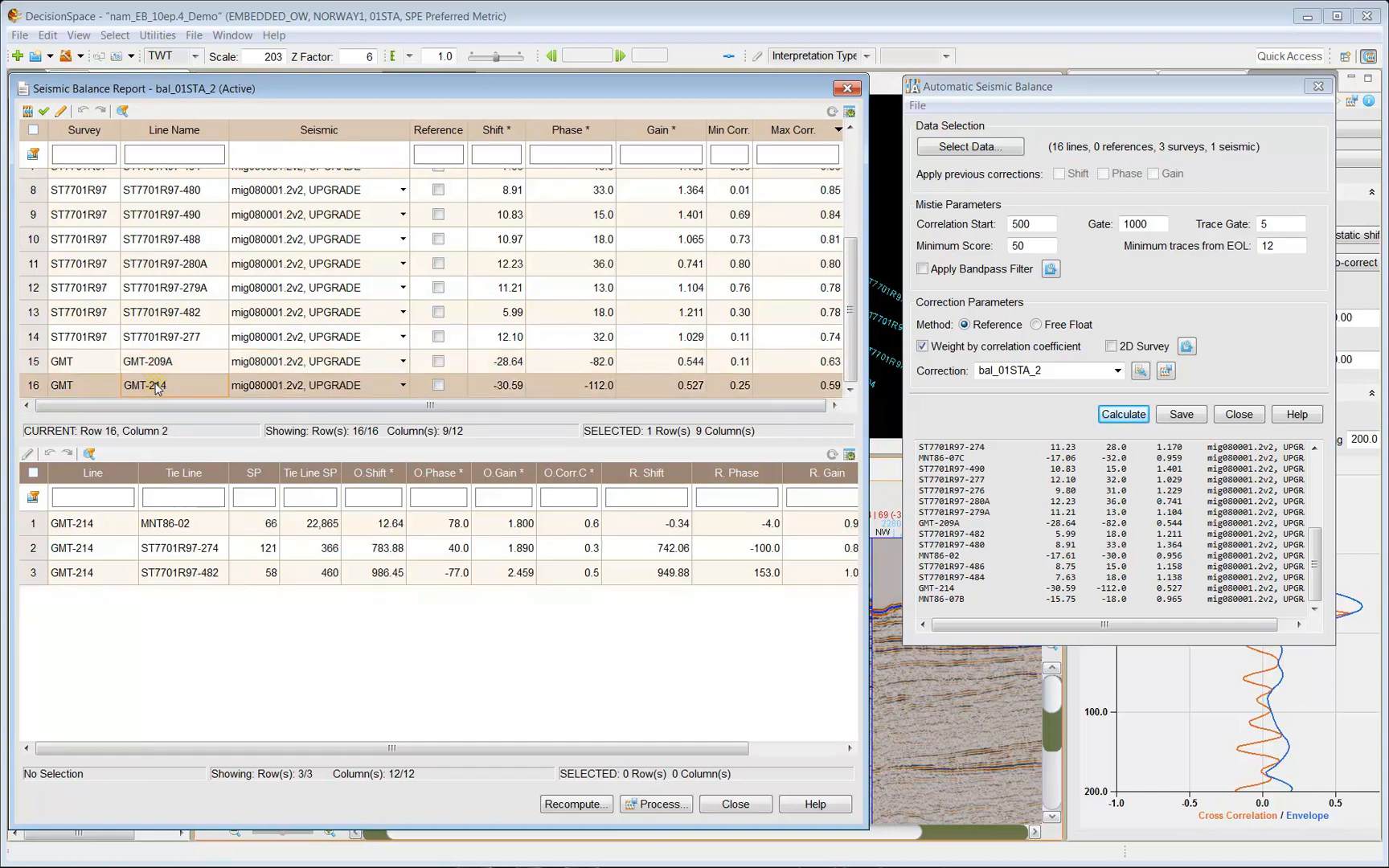
{"action": "double_click", "coordinate": [591, 548]}
{"action": "double_click", "coordinate": [488, 553]}
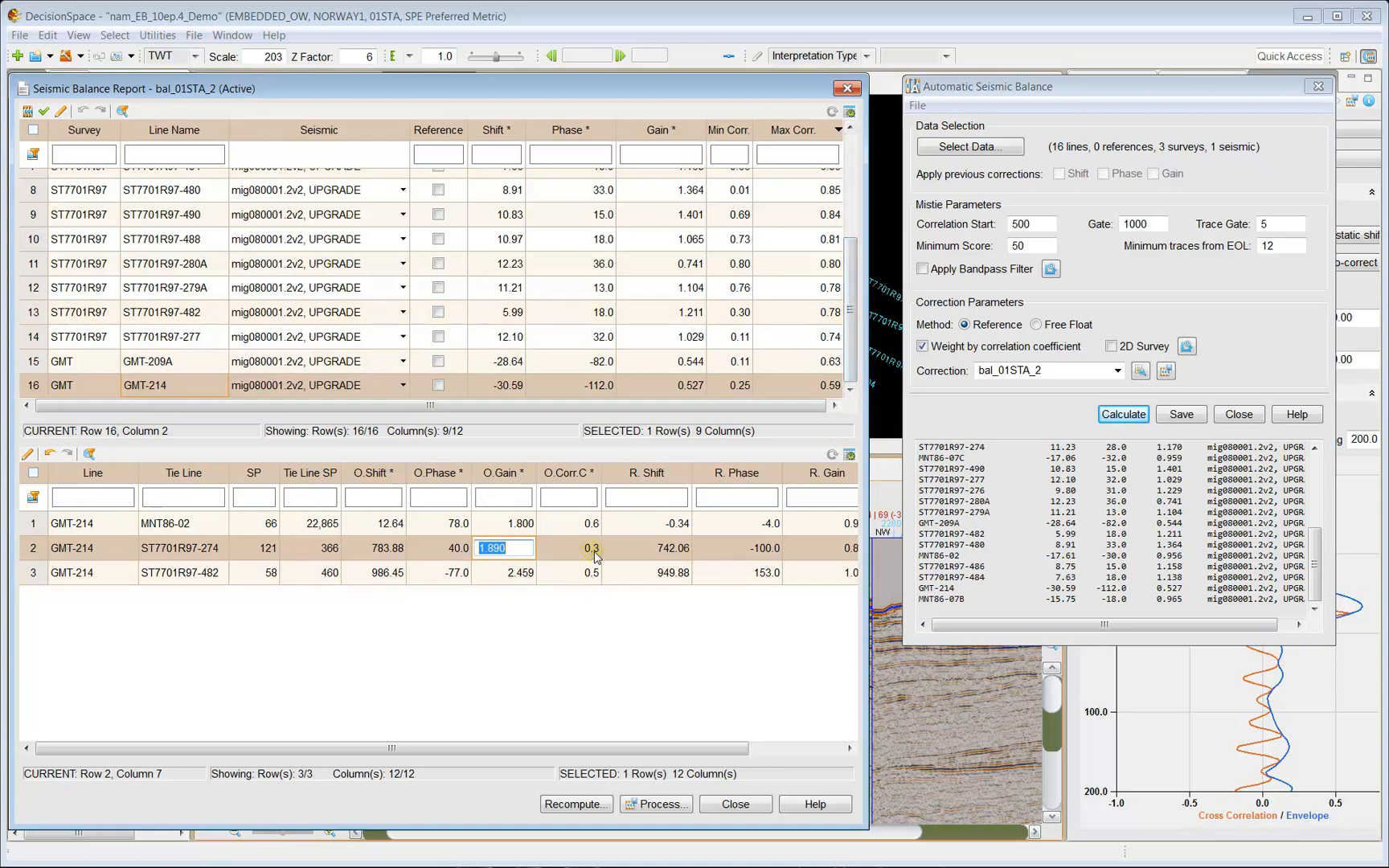
{"action": "left_click", "coordinate": [699, 336]}
{"action": "left_click", "coordinate": [746, 804]}
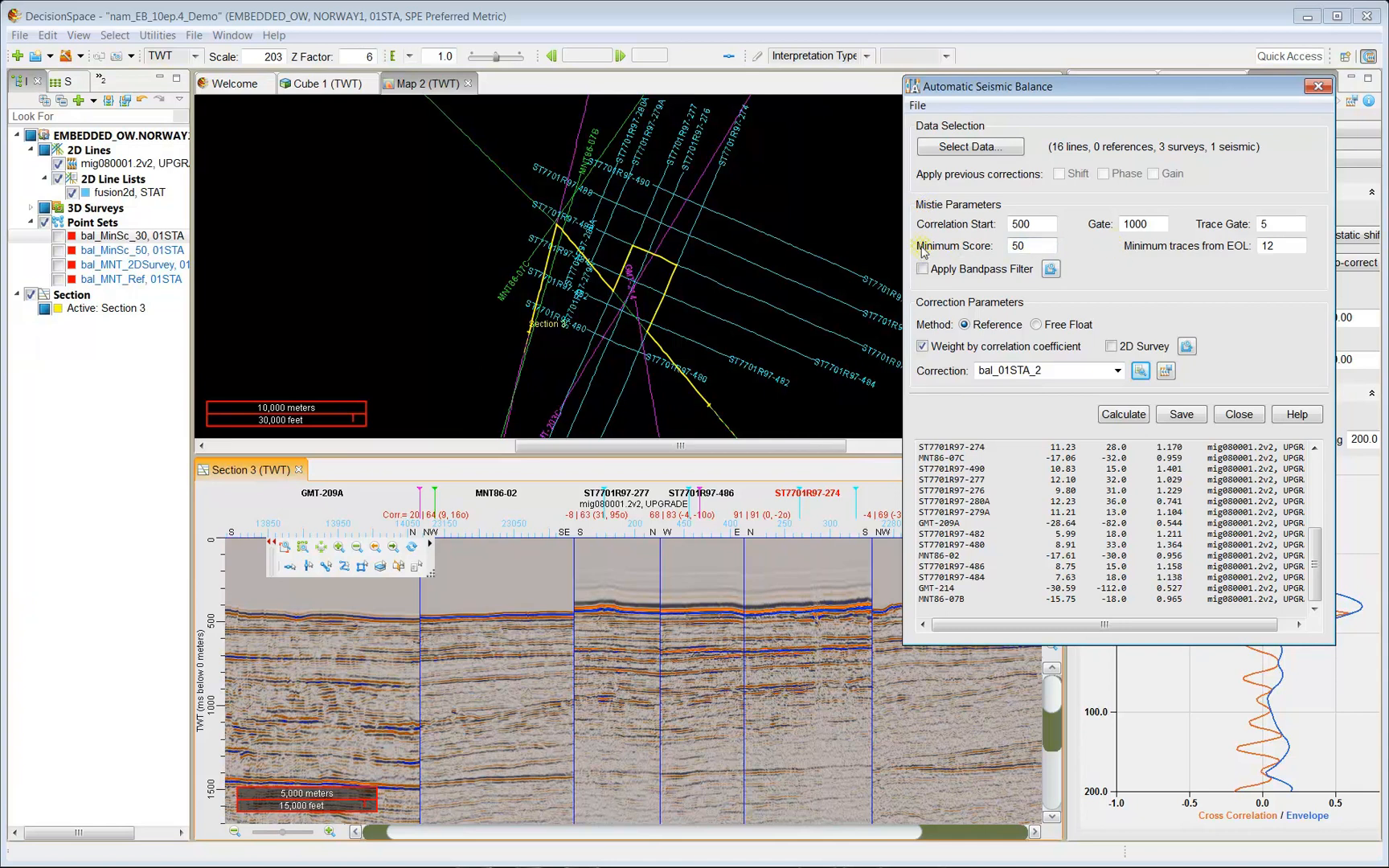
Calculate the balance corrections with Minimum Score 30 and review the results.
{"action": "left_click_drag", "start_coordinate": [1043, 245], "coordinate": [996, 252]}
{"action": "left_click", "coordinate": [1124, 415]}
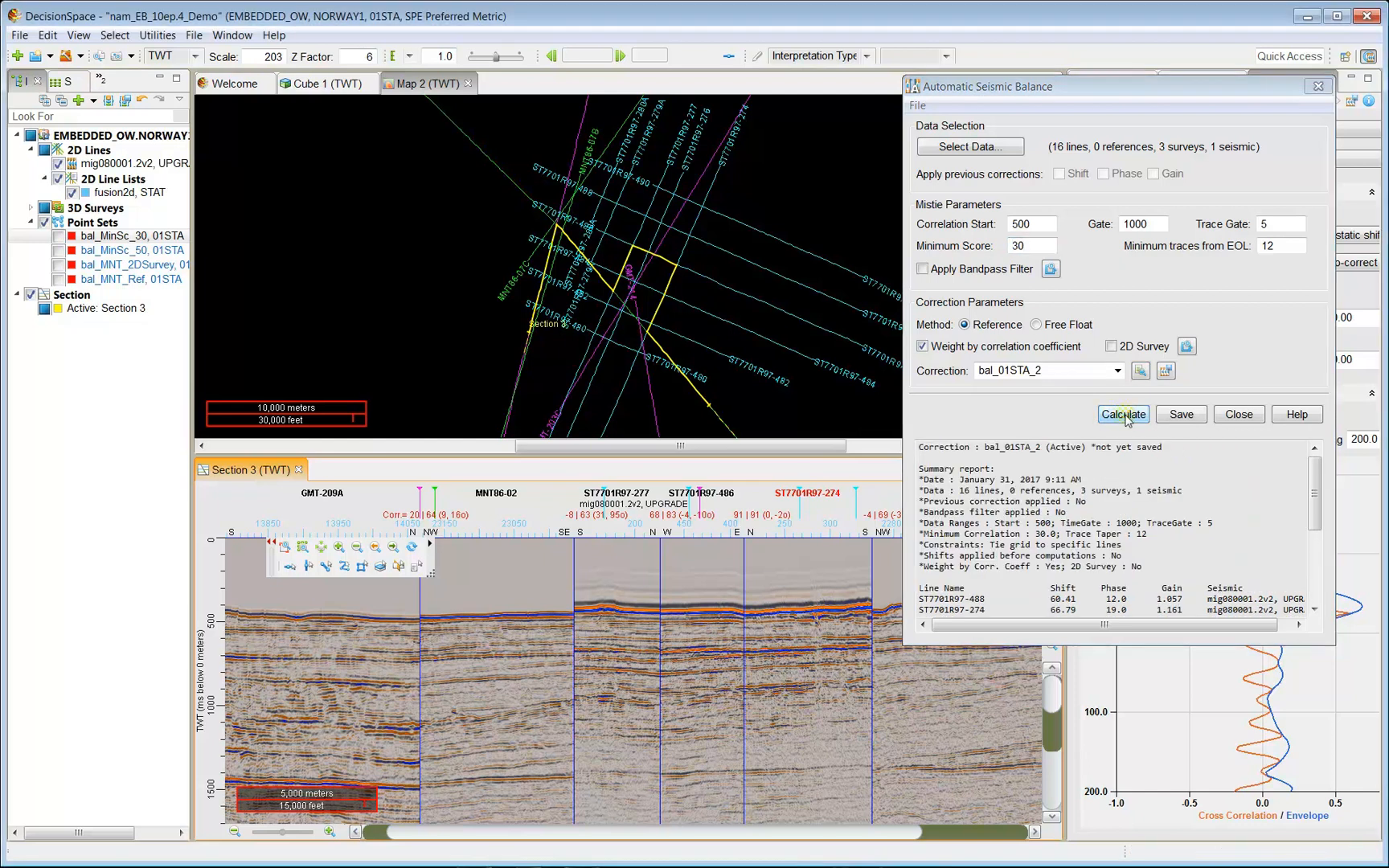
{"action": "left_click_drag", "start_coordinate": [1316, 493], "coordinate": [1316, 567]}
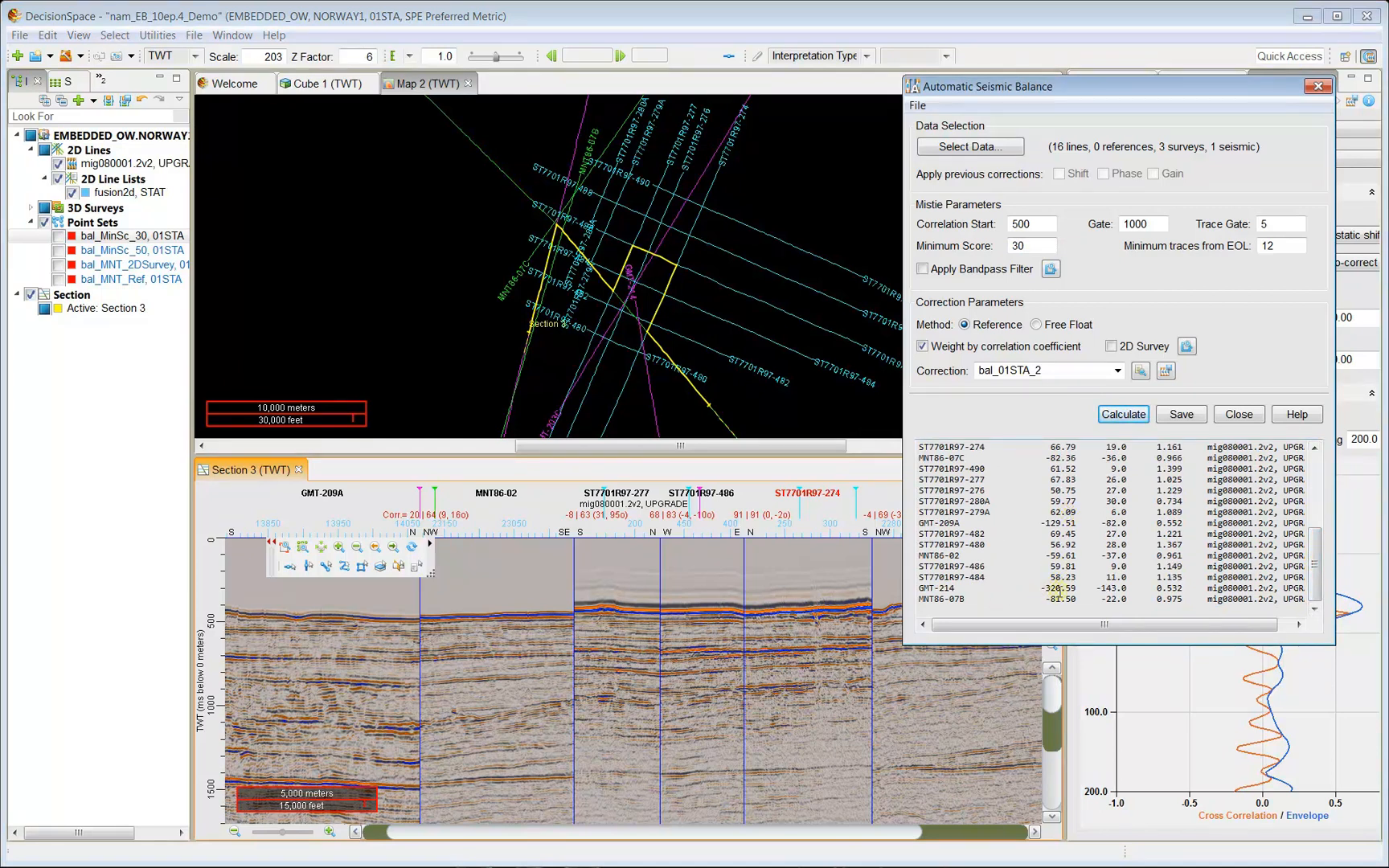
Recalculate the corrections with Minimum Score set back to 50.
{"action": "double_click", "coordinate": [1037, 244]}
{"action": "type", "text": "50"}
{"action": "left_click", "coordinate": [1140, 419]}
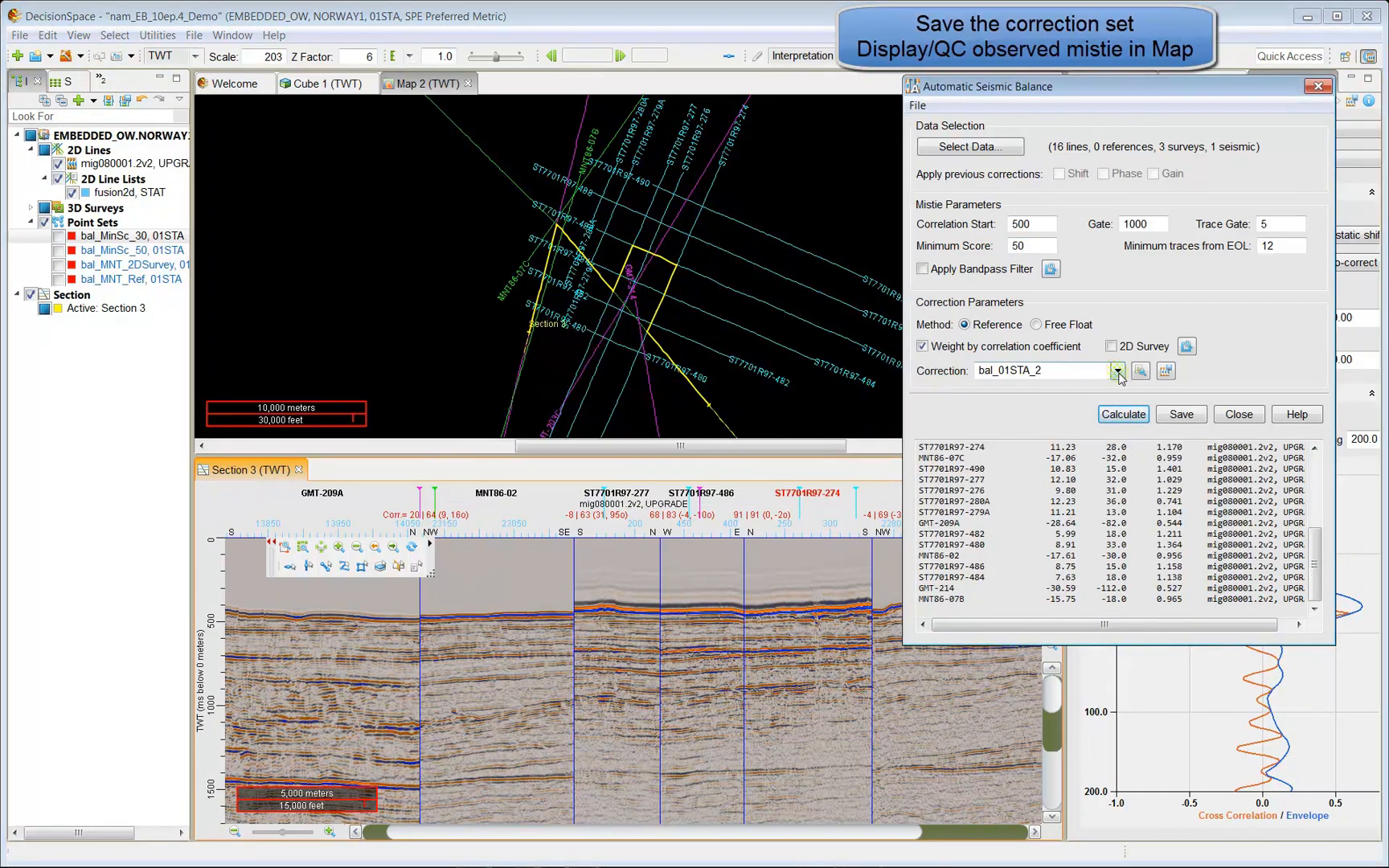
Save the bal_01STA_2 correction set and display the bal_MinSc_30, 01STA point set on Map 2.
{"action": "left_click", "coordinate": [1181, 414]}
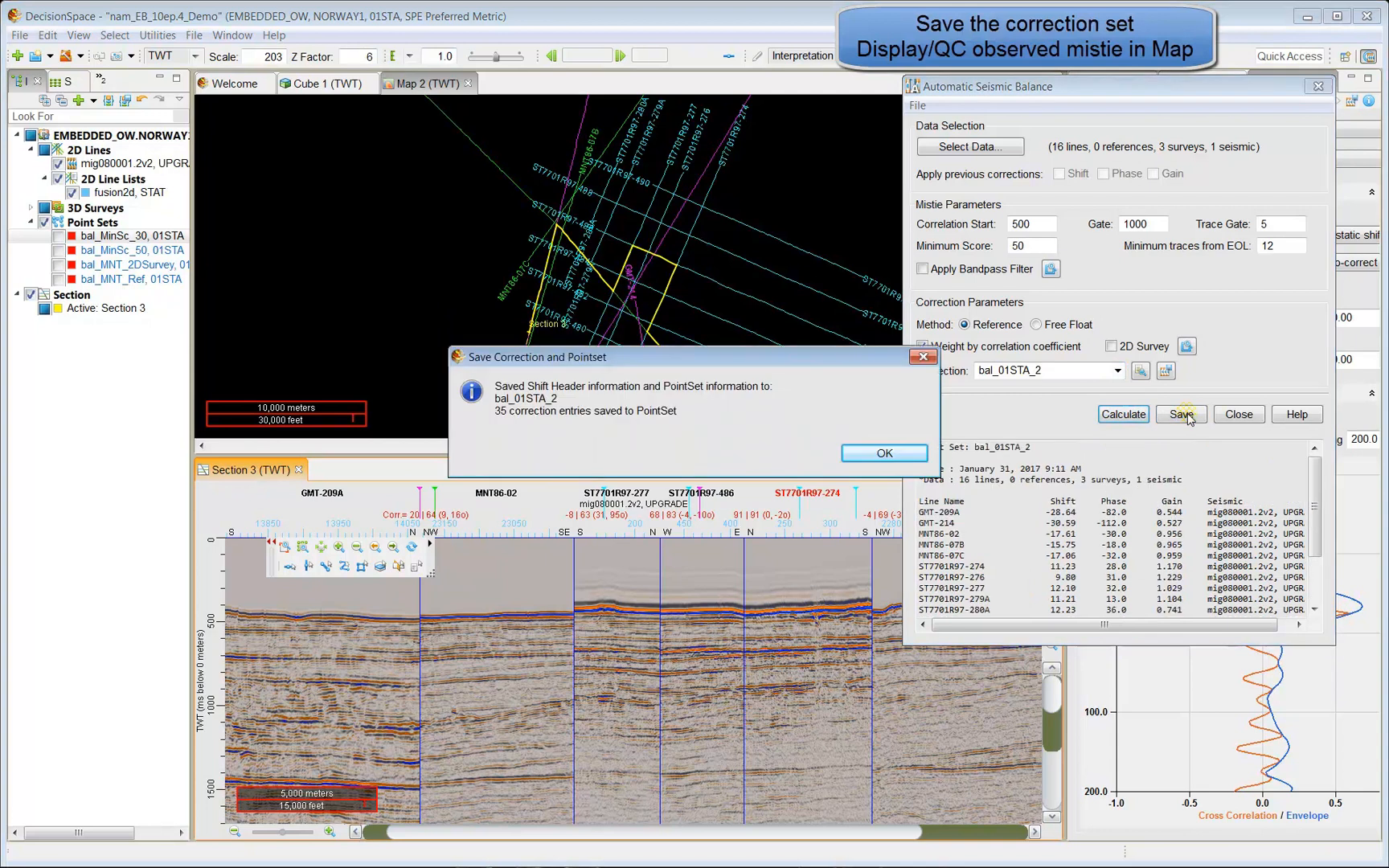
{"action": "left_click", "coordinate": [884, 464]}
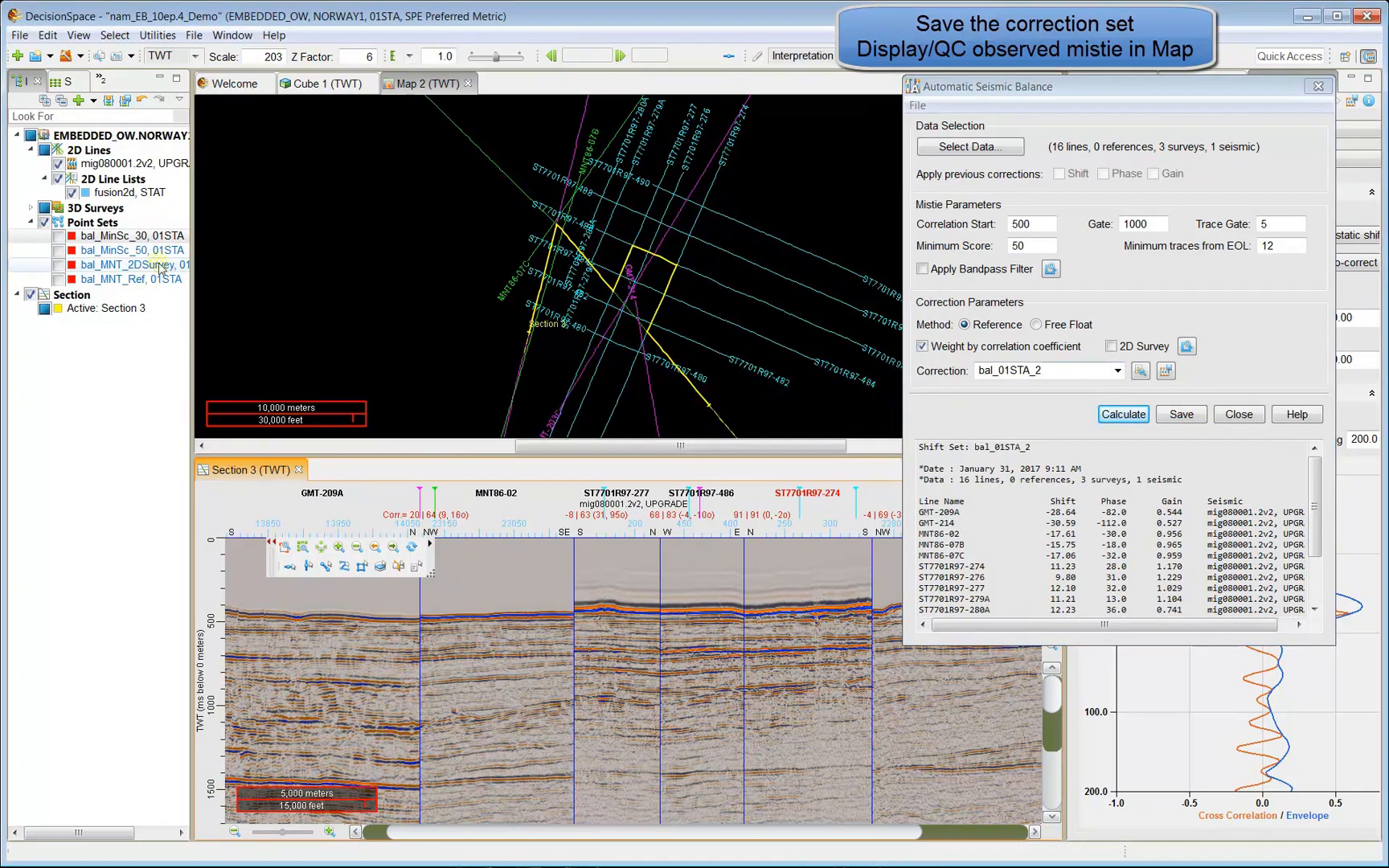
{"action": "left_click", "coordinate": [441, 85]}
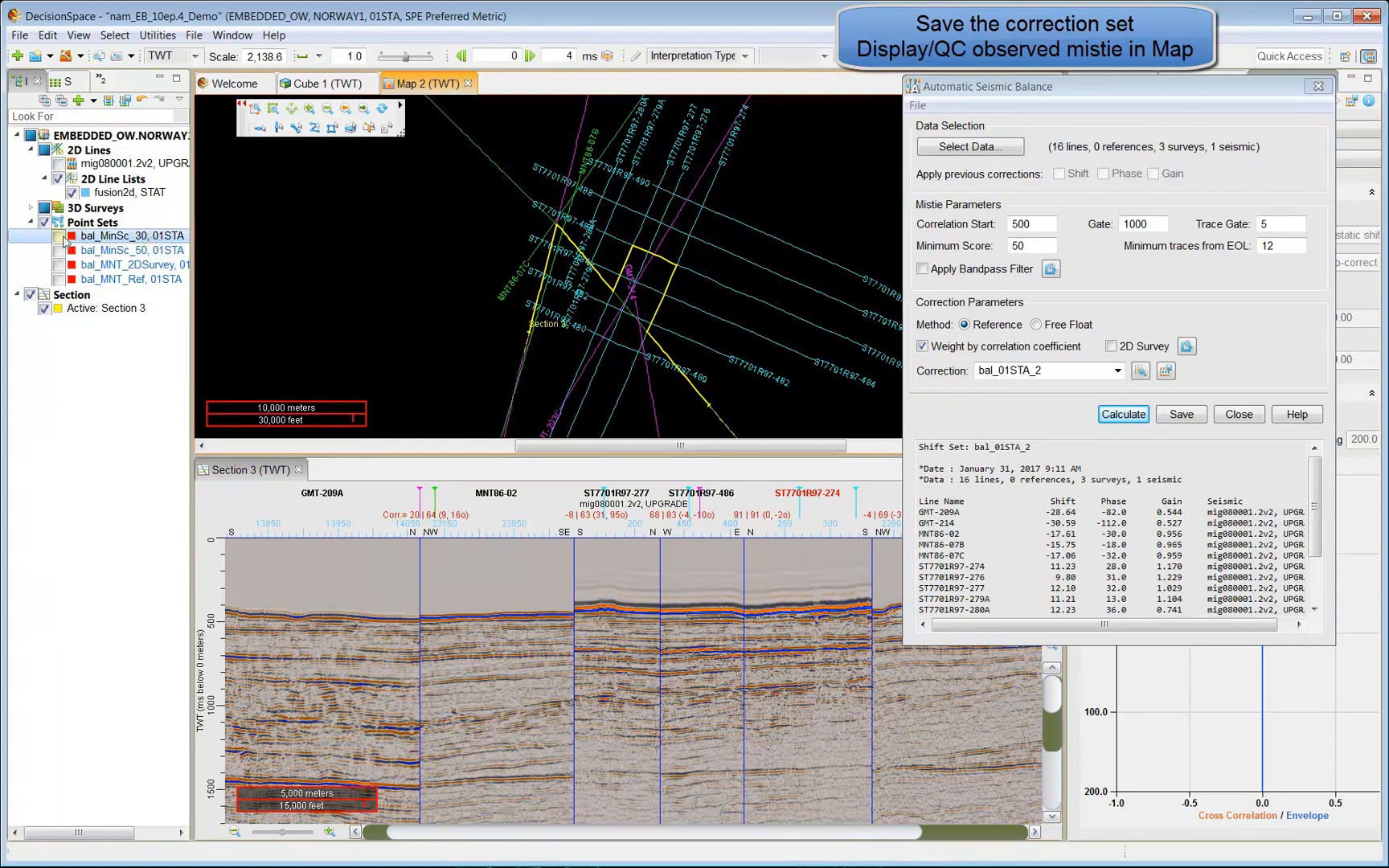
{"action": "left_click", "coordinate": [59, 236]}
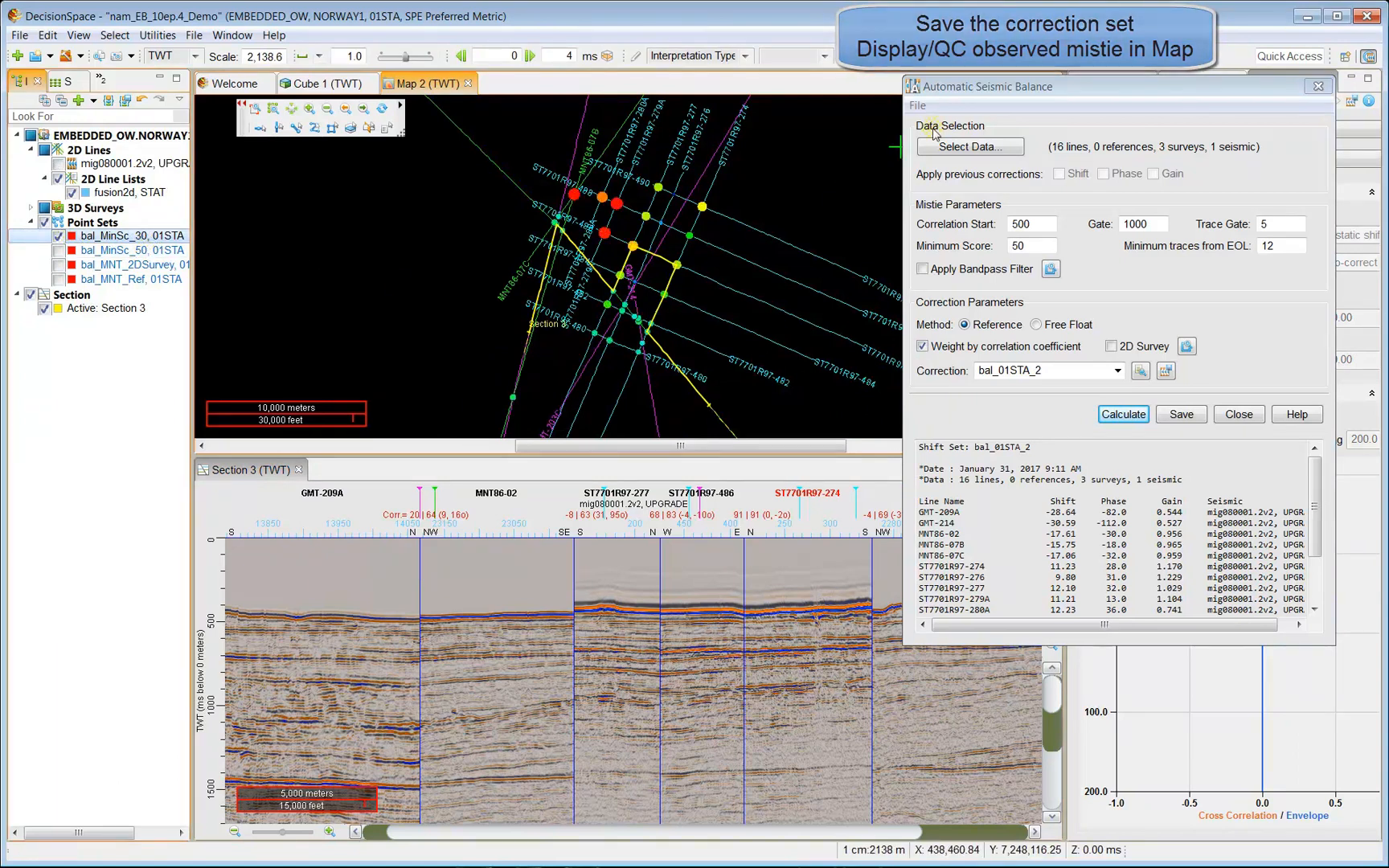
{"action": "left_click_drag", "start_coordinate": [1074, 78], "coordinate": [1211, 76]}
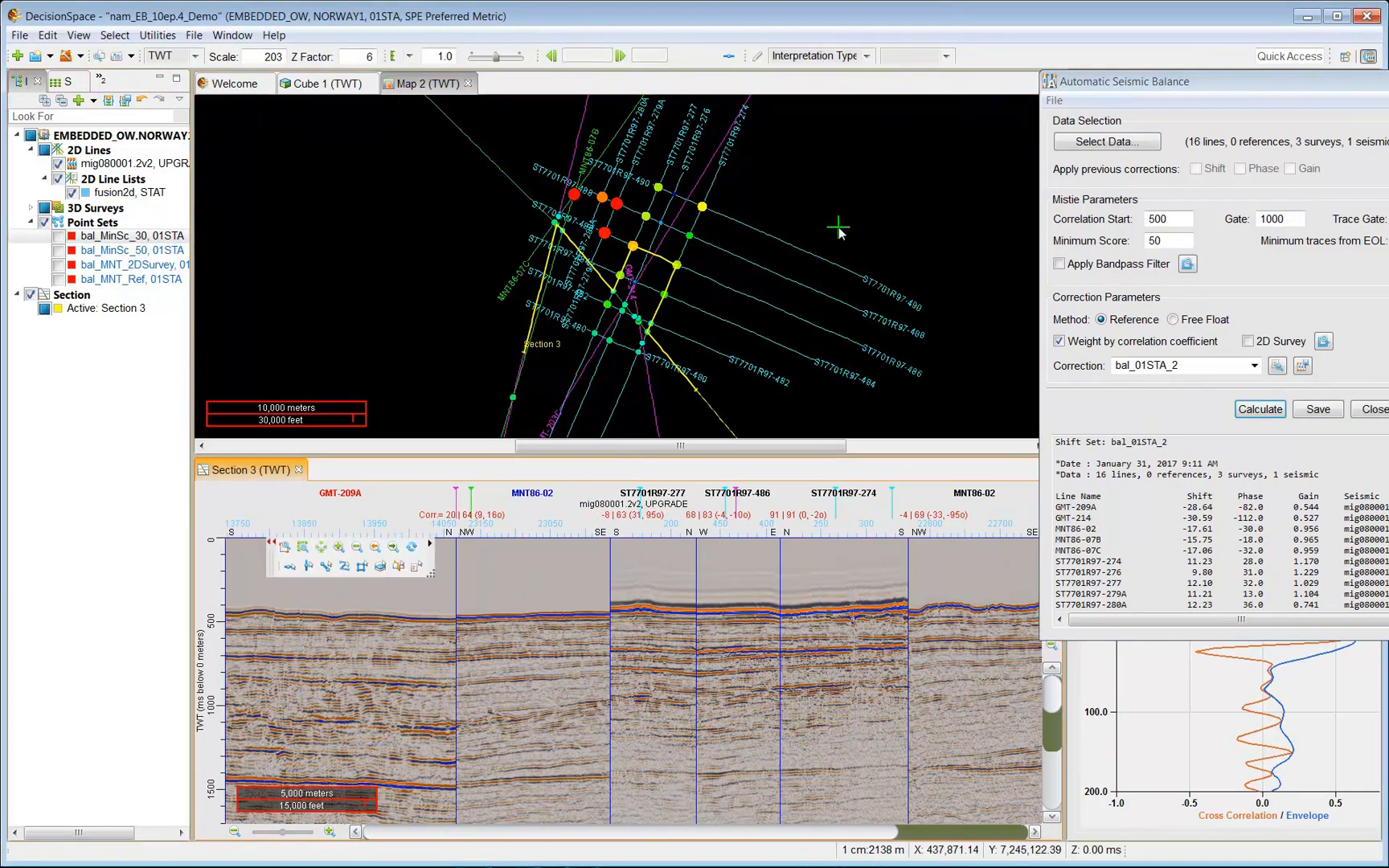
{"action": "left_click", "coordinate": [342, 161]}
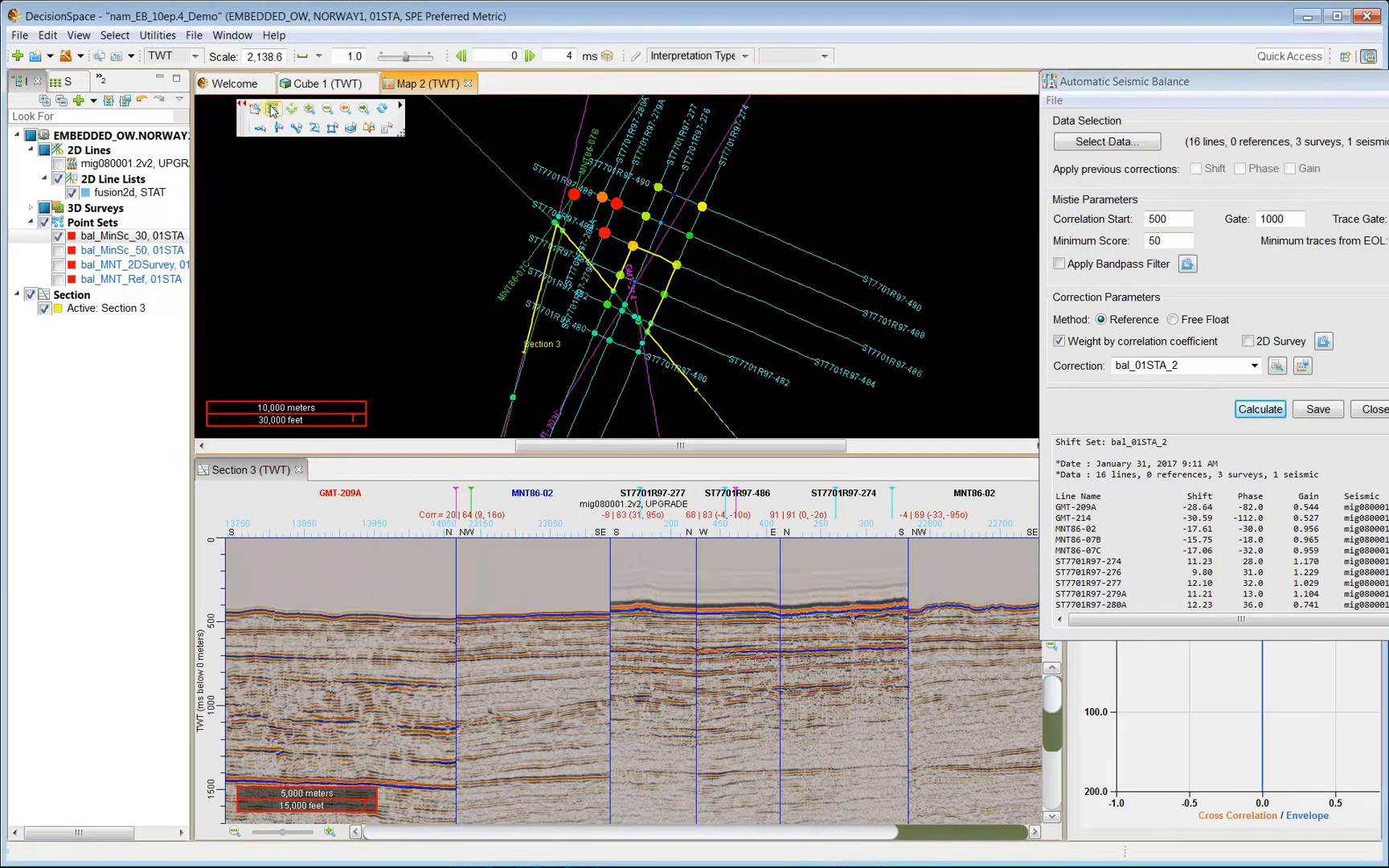
Zoom in on the ties and alternate point Size Field between OCORRC and CORRC, ending on CORRC.
{"action": "left_click", "coordinate": [311, 111]}
{"action": "left_click", "coordinate": [311, 111]}
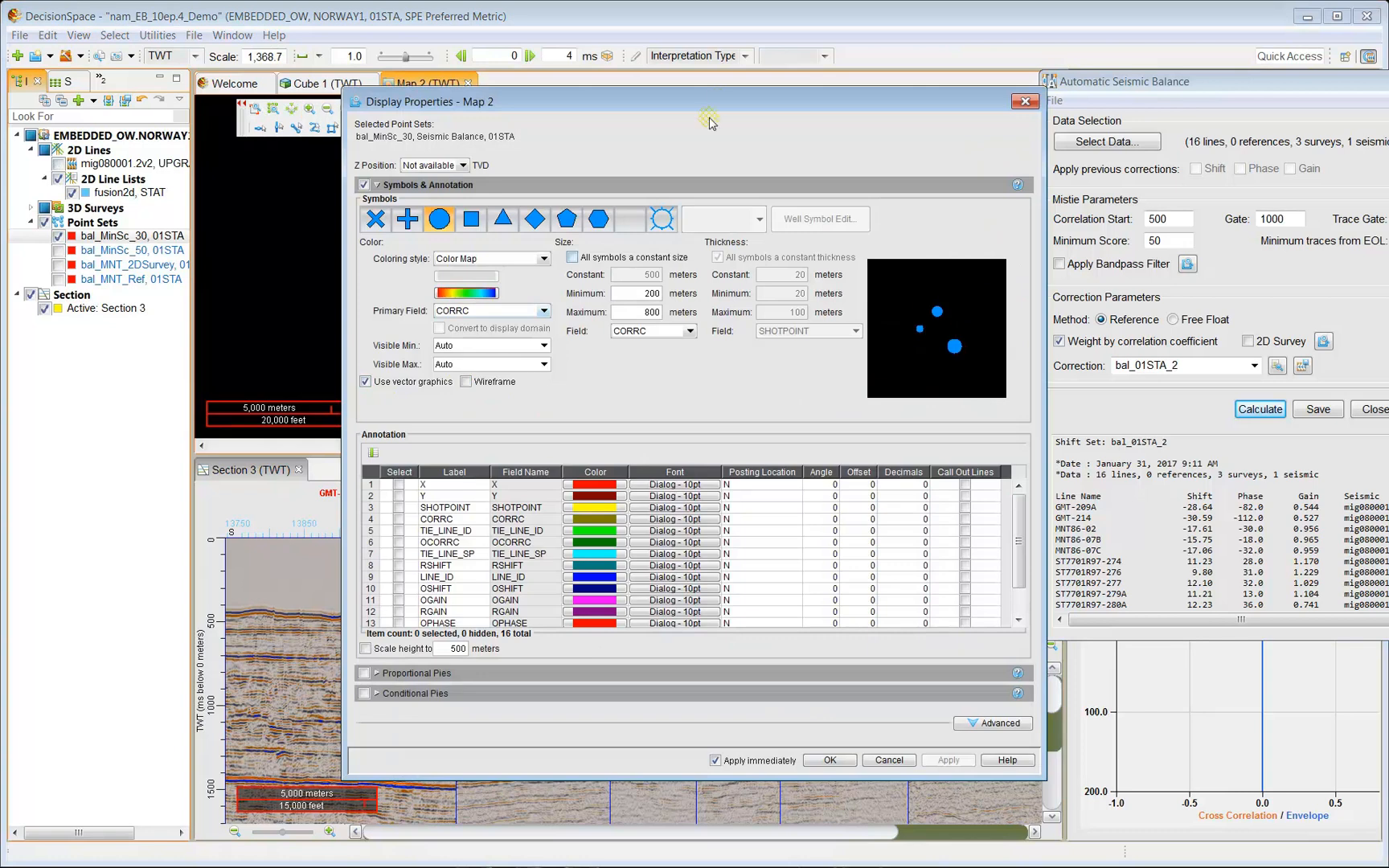
{"action": "left_click_drag", "start_coordinate": [727, 106], "coordinate": [1153, 92]}
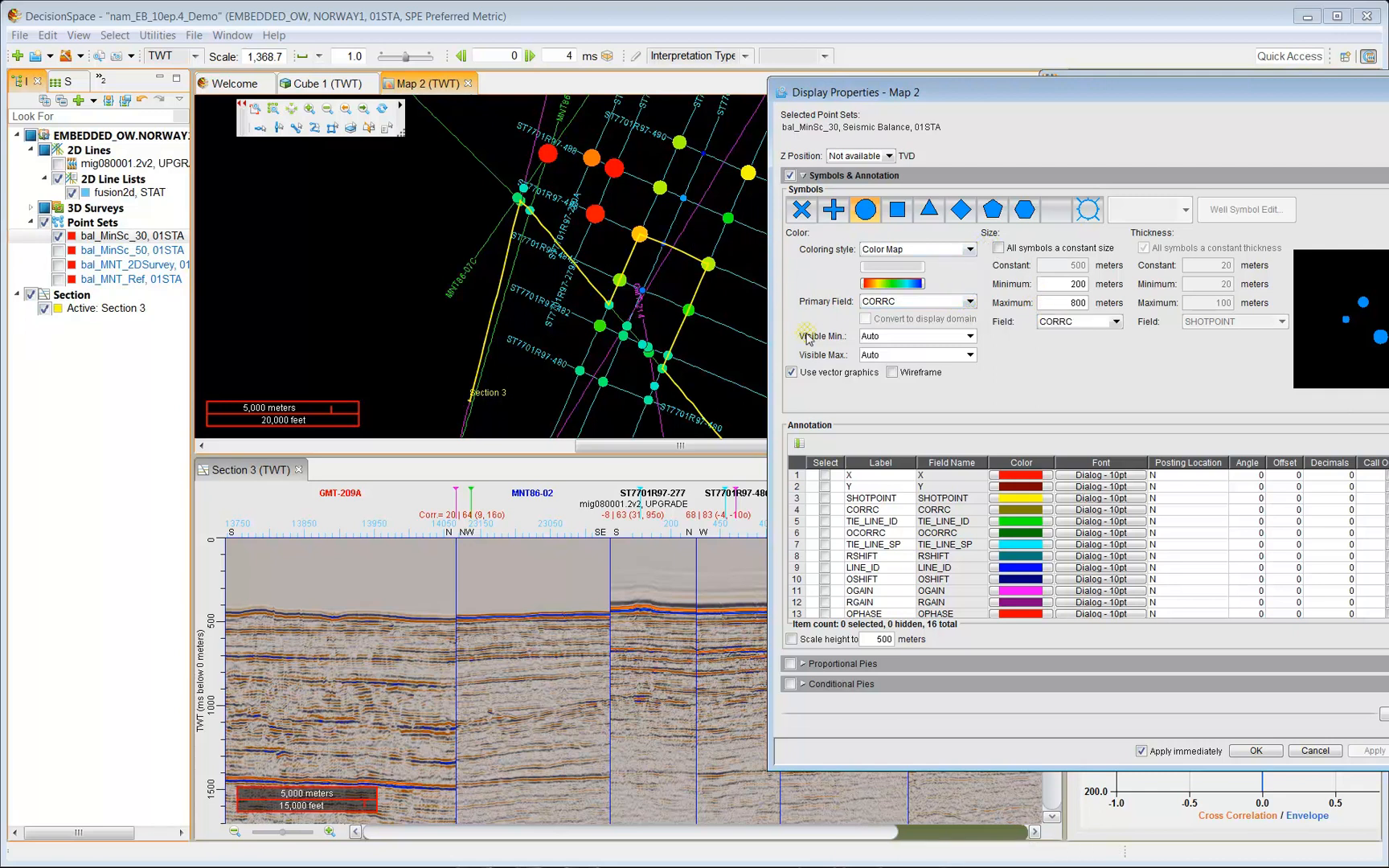
{"action": "left_click", "coordinate": [1116, 322]}
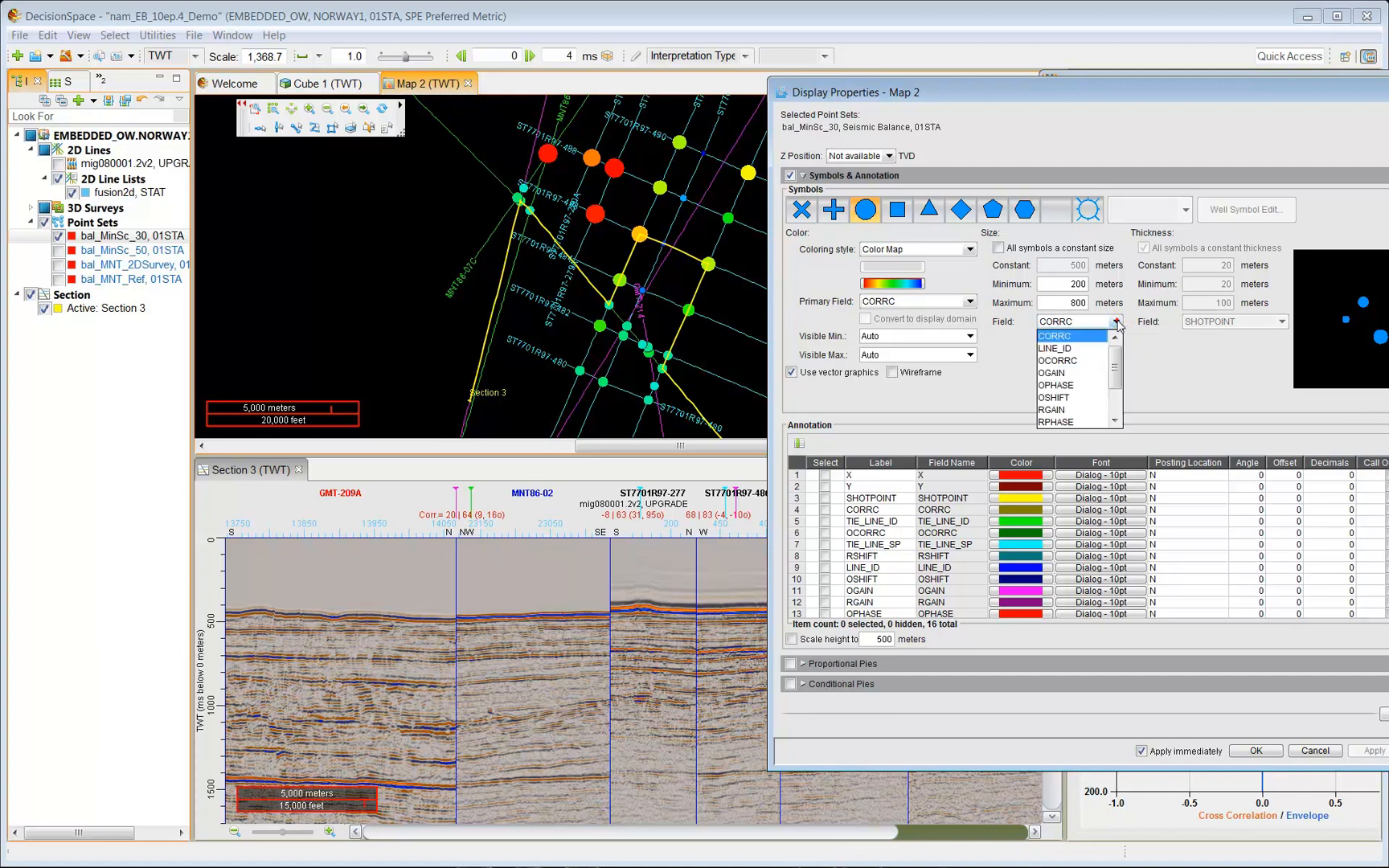
{"action": "left_click", "coordinate": [1059, 360]}
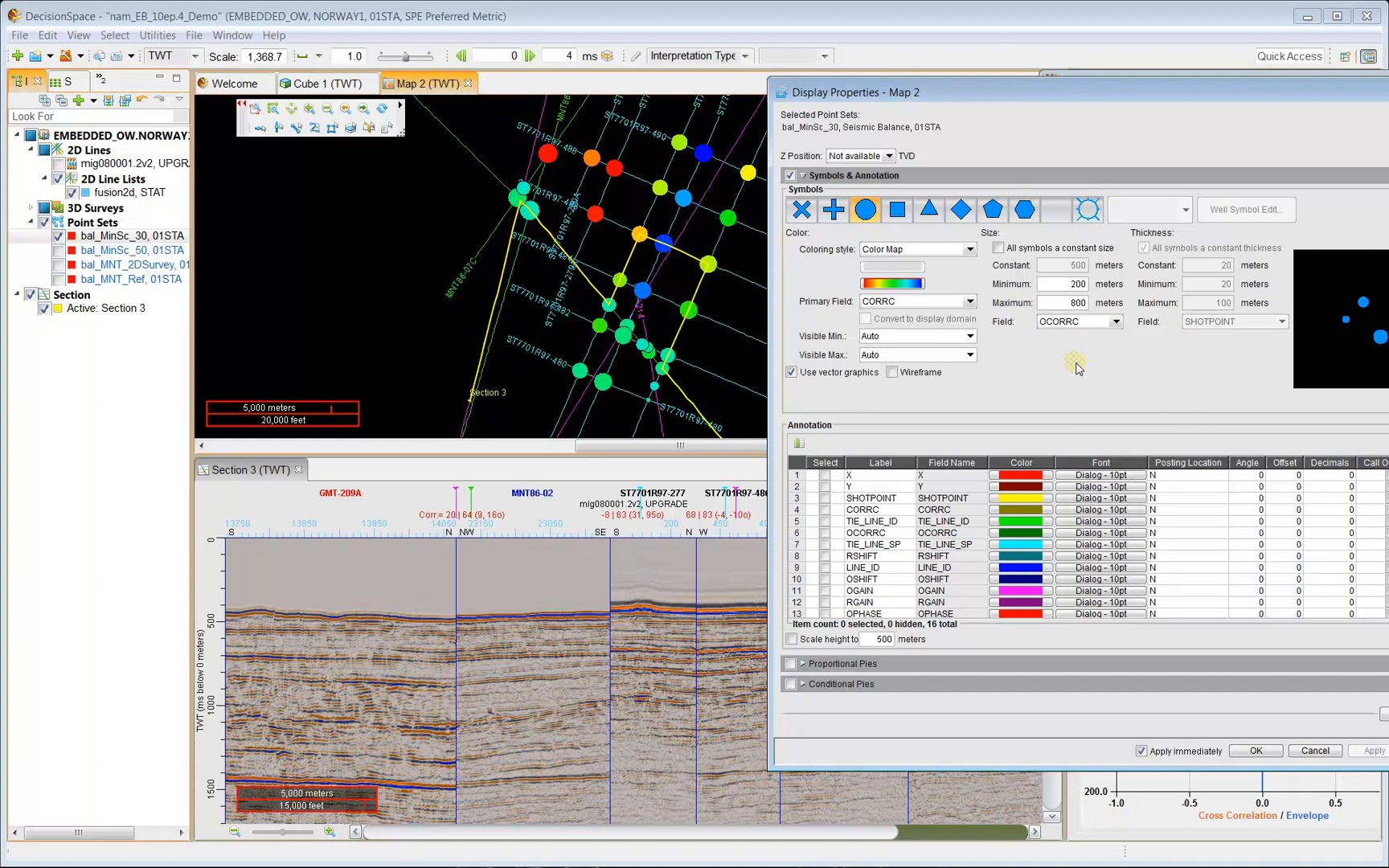
{"action": "left_click", "coordinate": [1116, 322]}
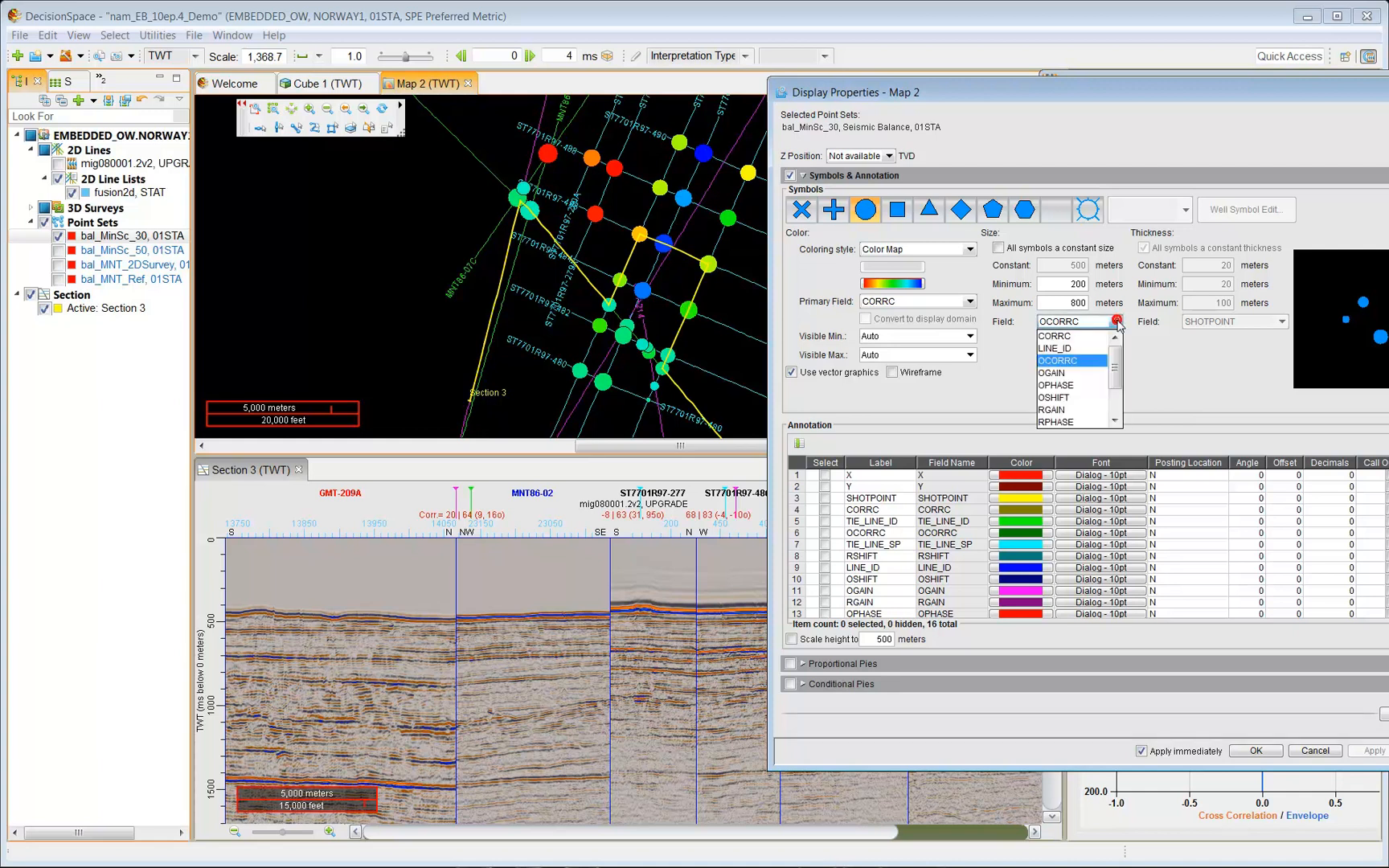
{"action": "left_click", "coordinate": [1077, 336]}
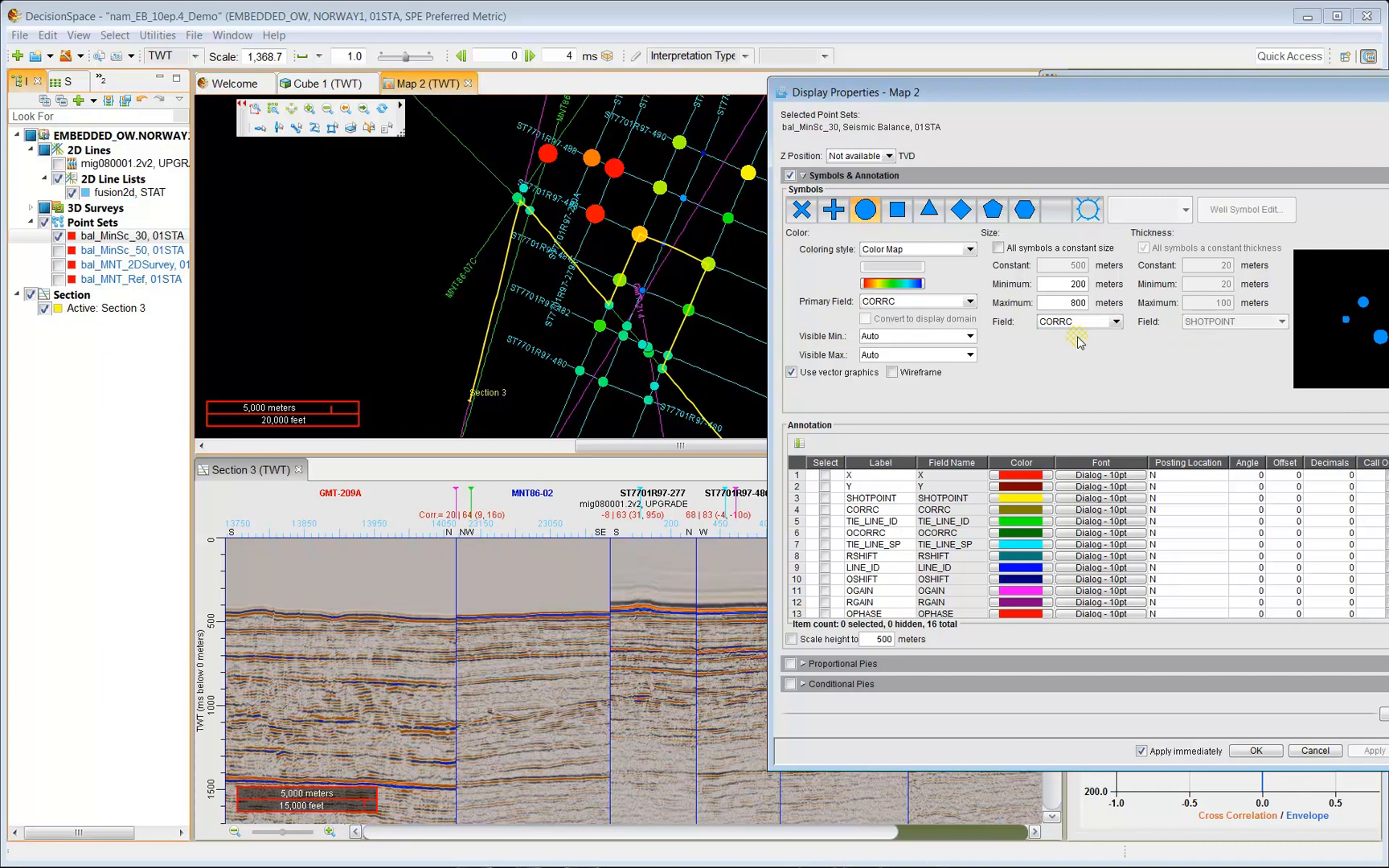
{"action": "left_click", "coordinate": [1116, 322]}
{"action": "left_click", "coordinate": [1065, 366]}
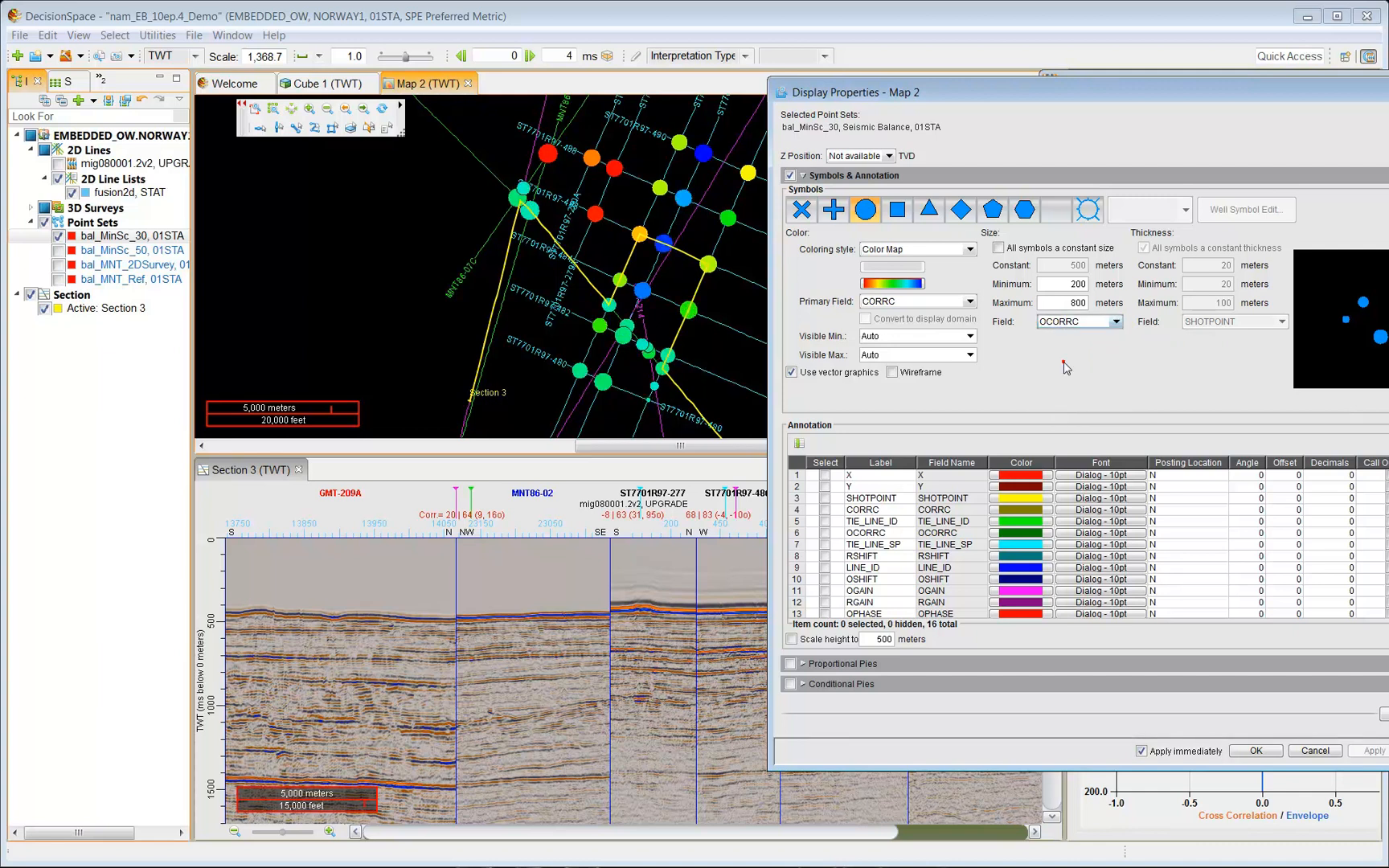
{"action": "left_click", "coordinate": [1117, 321]}
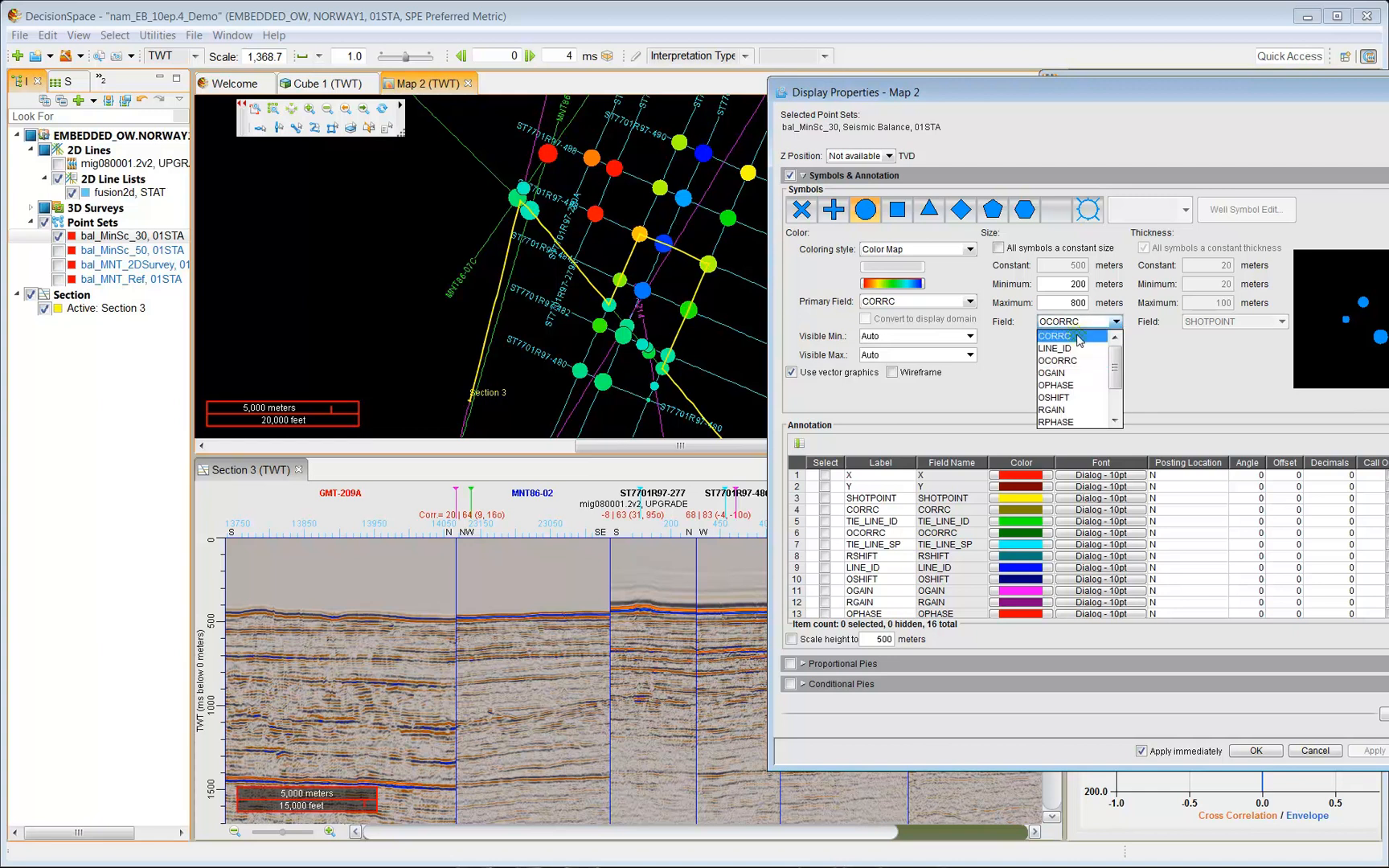
{"action": "left_click", "coordinate": [1077, 337]}
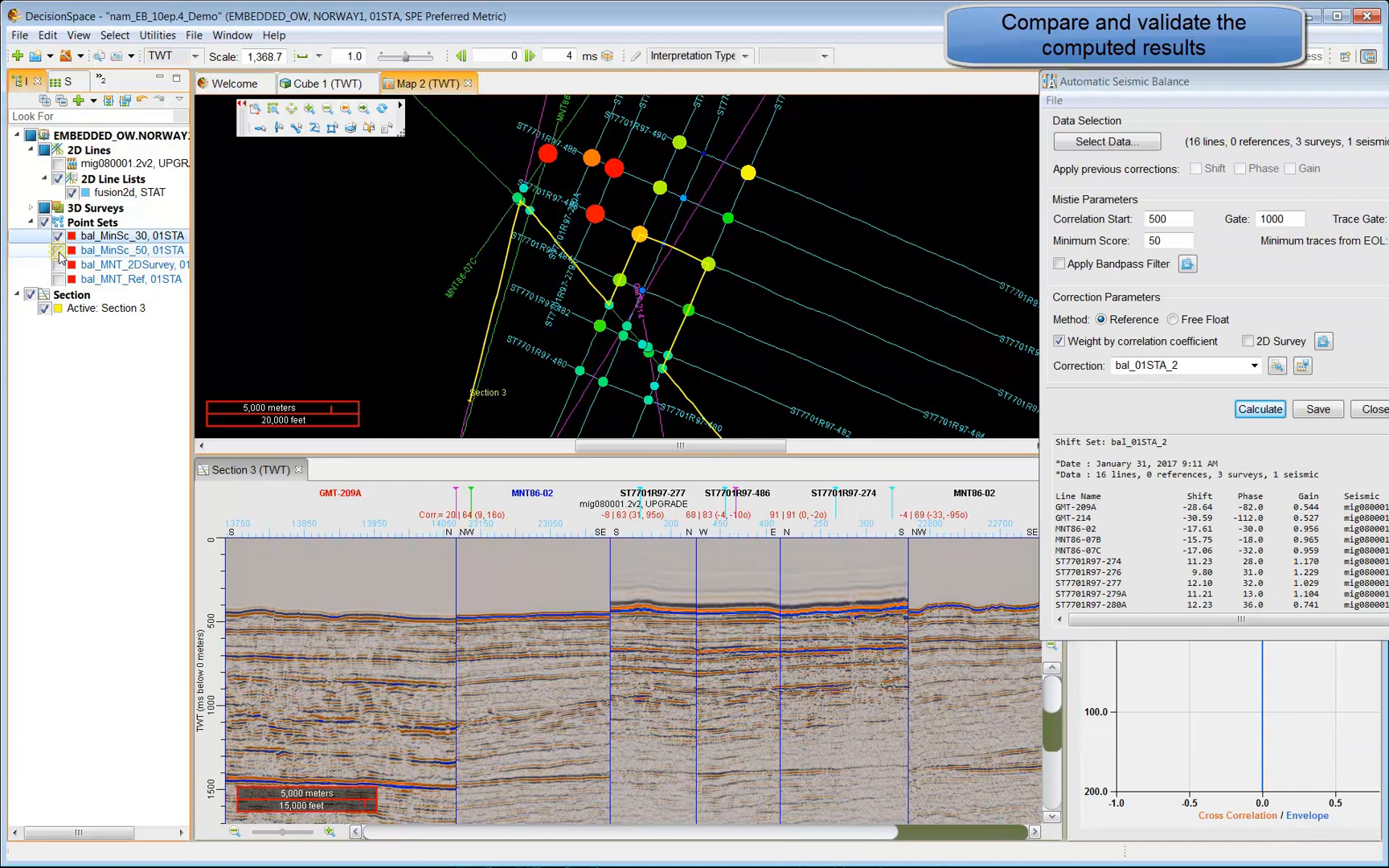
Map the bal_MinSc_50 points and redraw Section 3 across GMT-209A, MNT86-02 and ST7701R97 ties.
{"action": "left_click", "coordinate": [58, 251]}
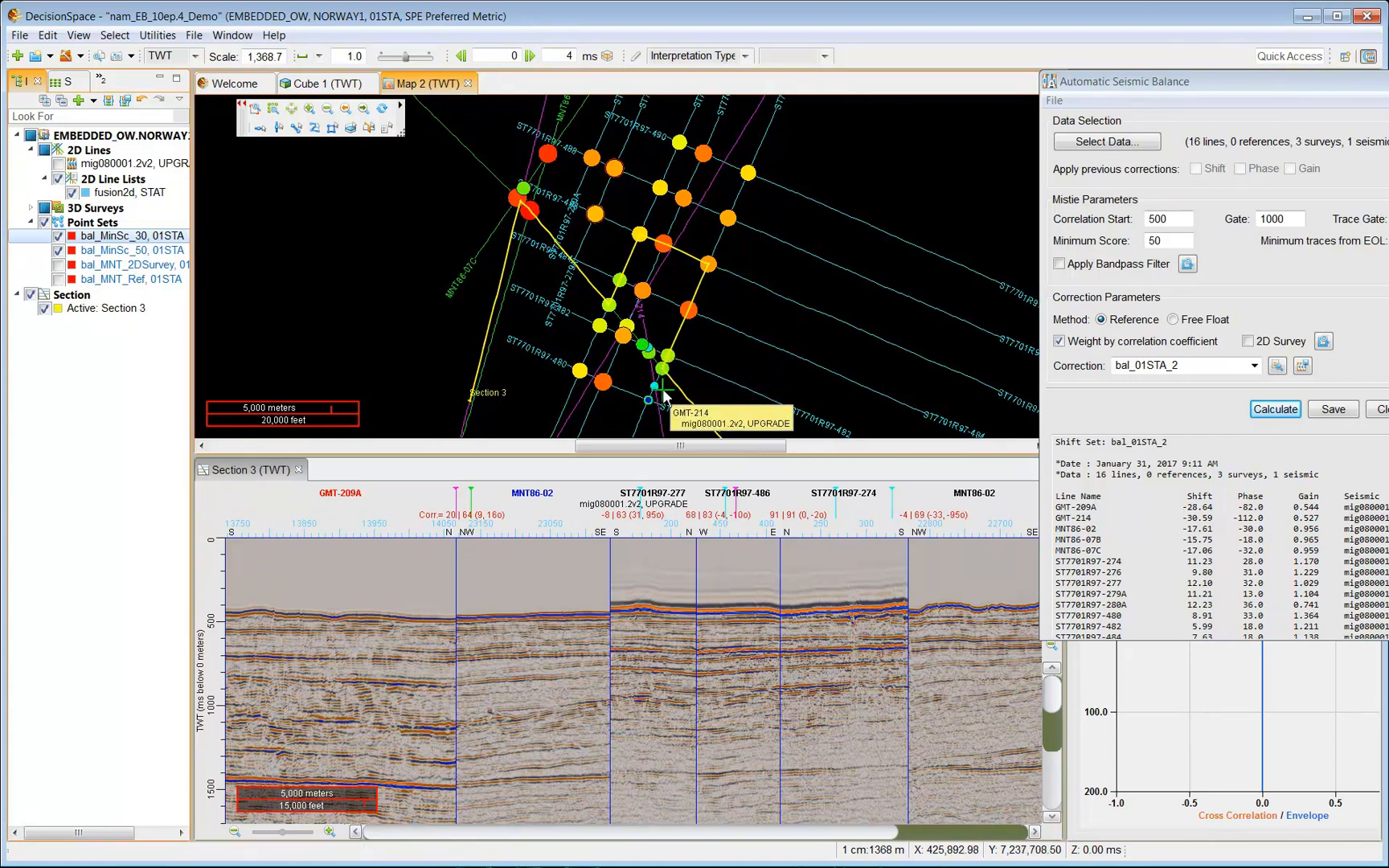
{"action": "left_click_drag", "start_coordinate": [1193, 82], "coordinate": [1142, 13]}
{"action": "left_click", "coordinate": [370, 127]}
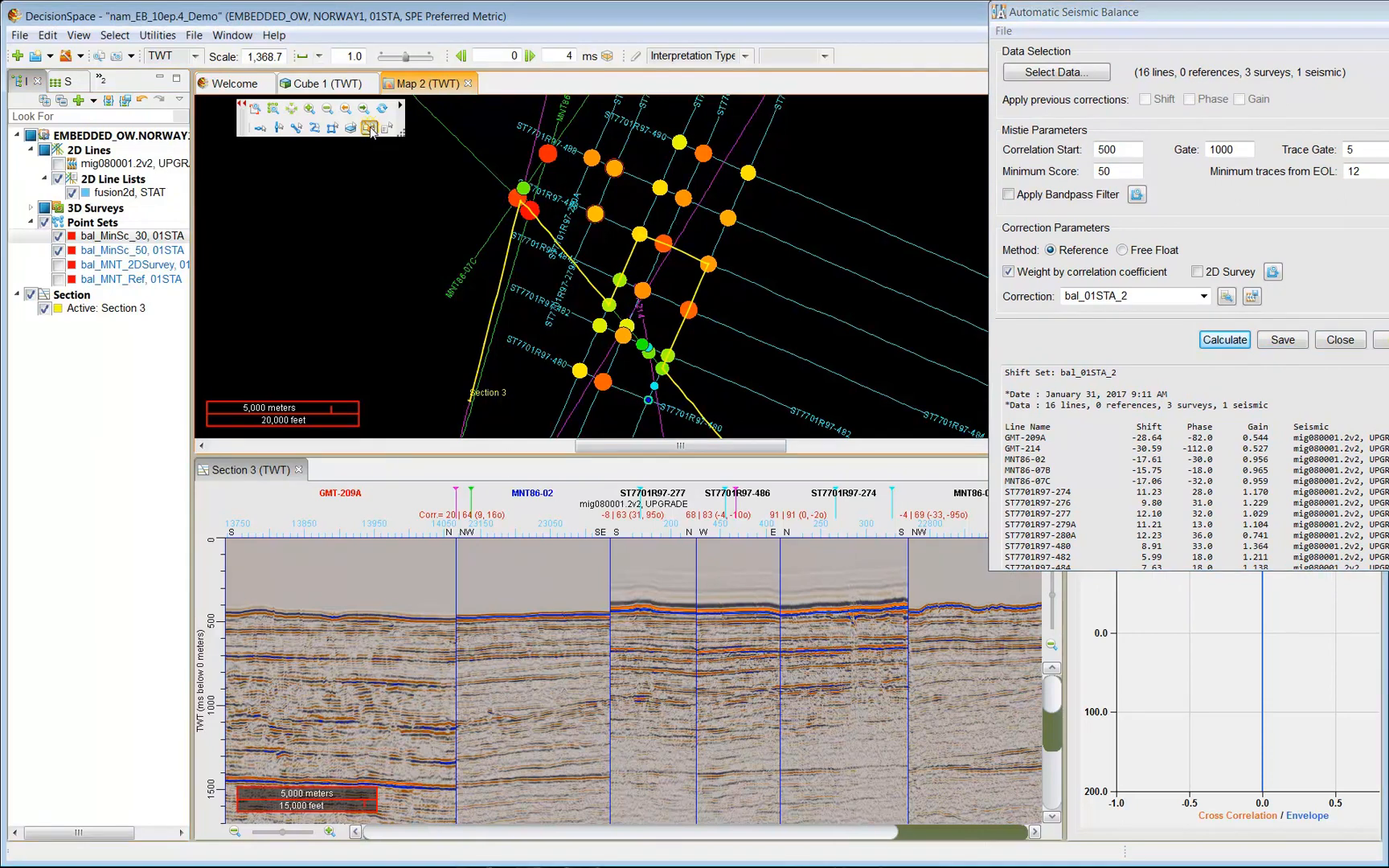
{"action": "double_click", "coordinate": [650, 396]}
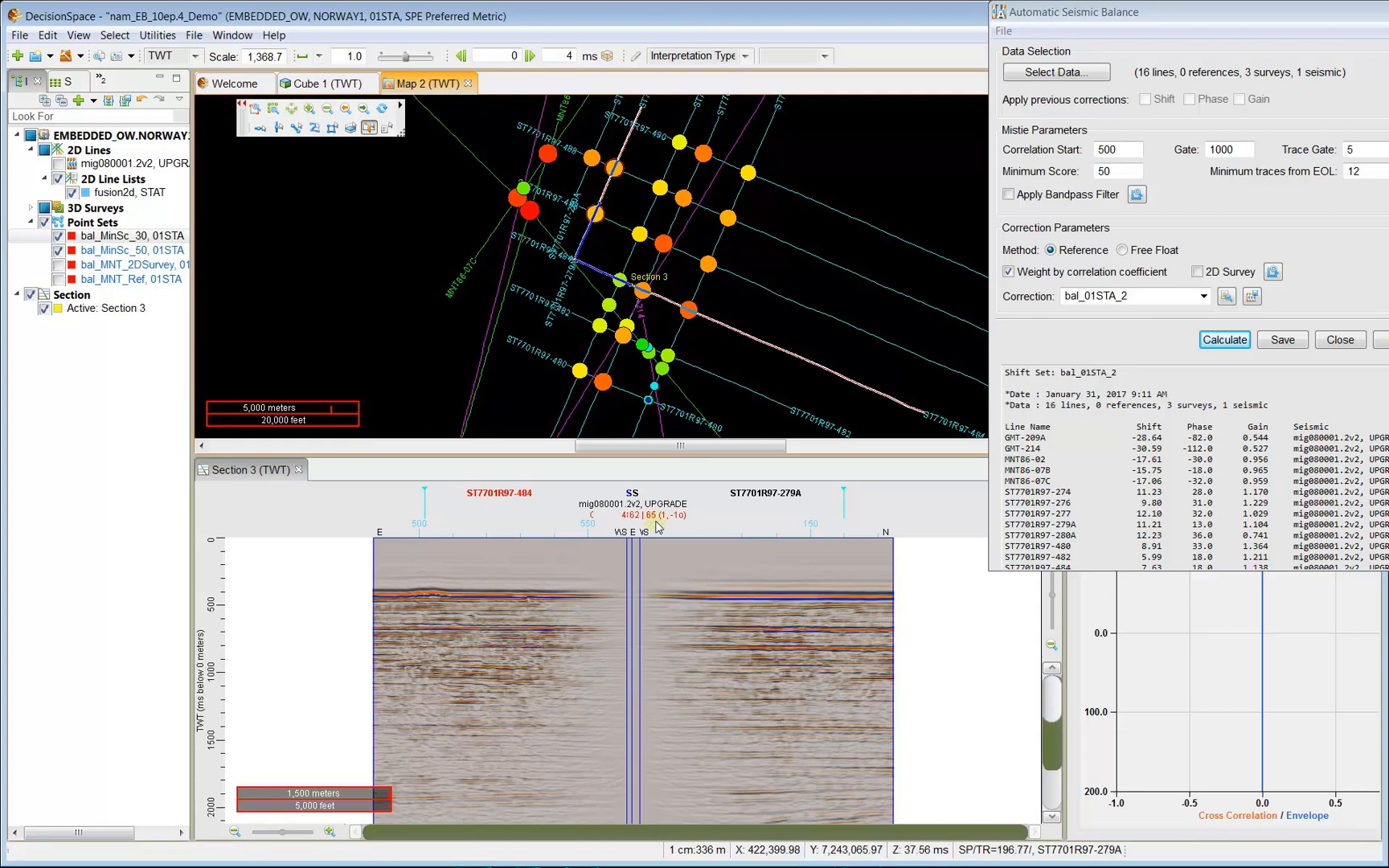
{"action": "left_click", "coordinate": [1119, 170]}
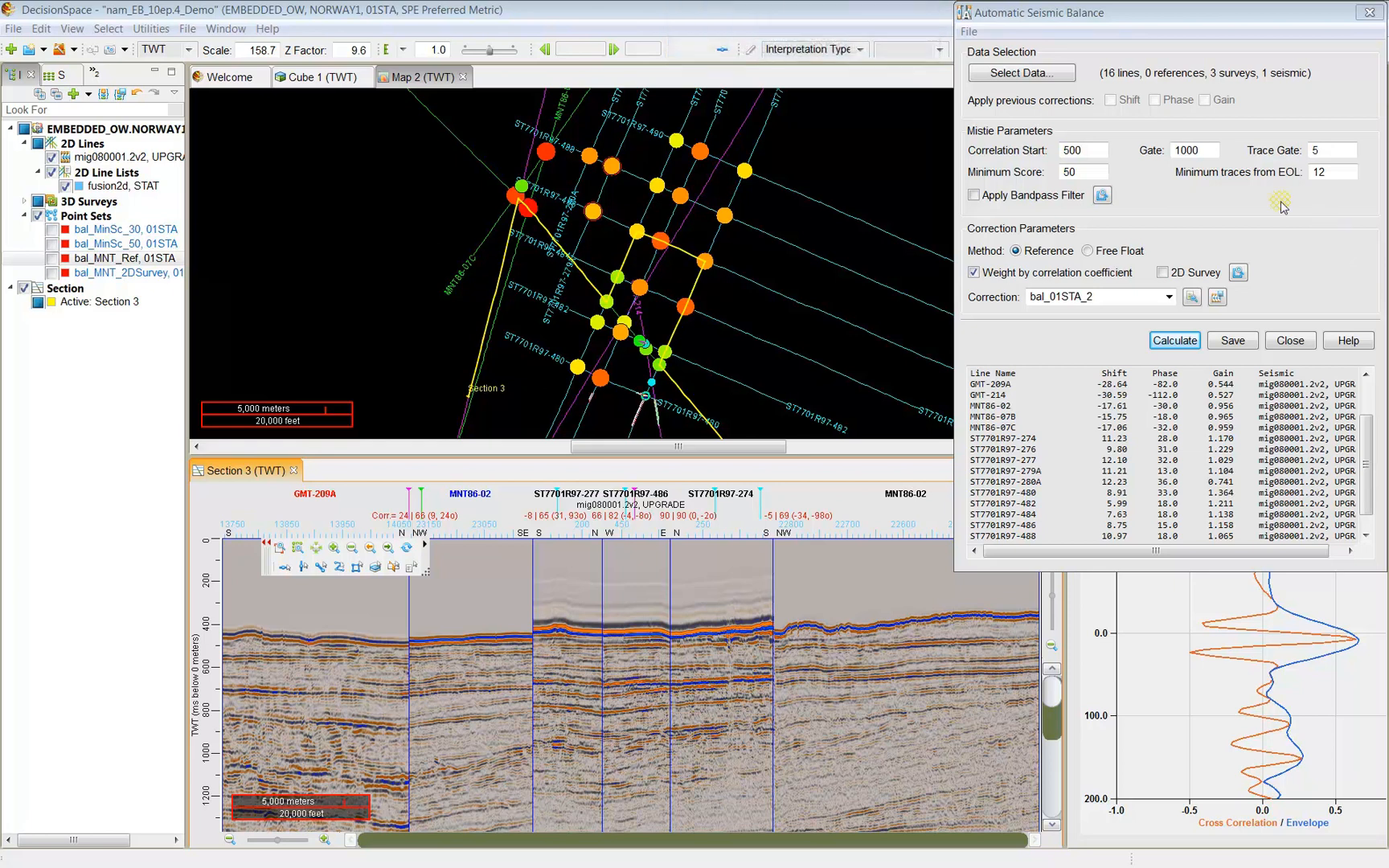
Sort lines by Max Corr., set the top three MNT86 lines as references, and recalculate.
{"action": "left_click", "coordinate": [1037, 74]}
{"action": "left_click_drag", "start_coordinate": [1029, 93], "coordinate": [466, 40]}
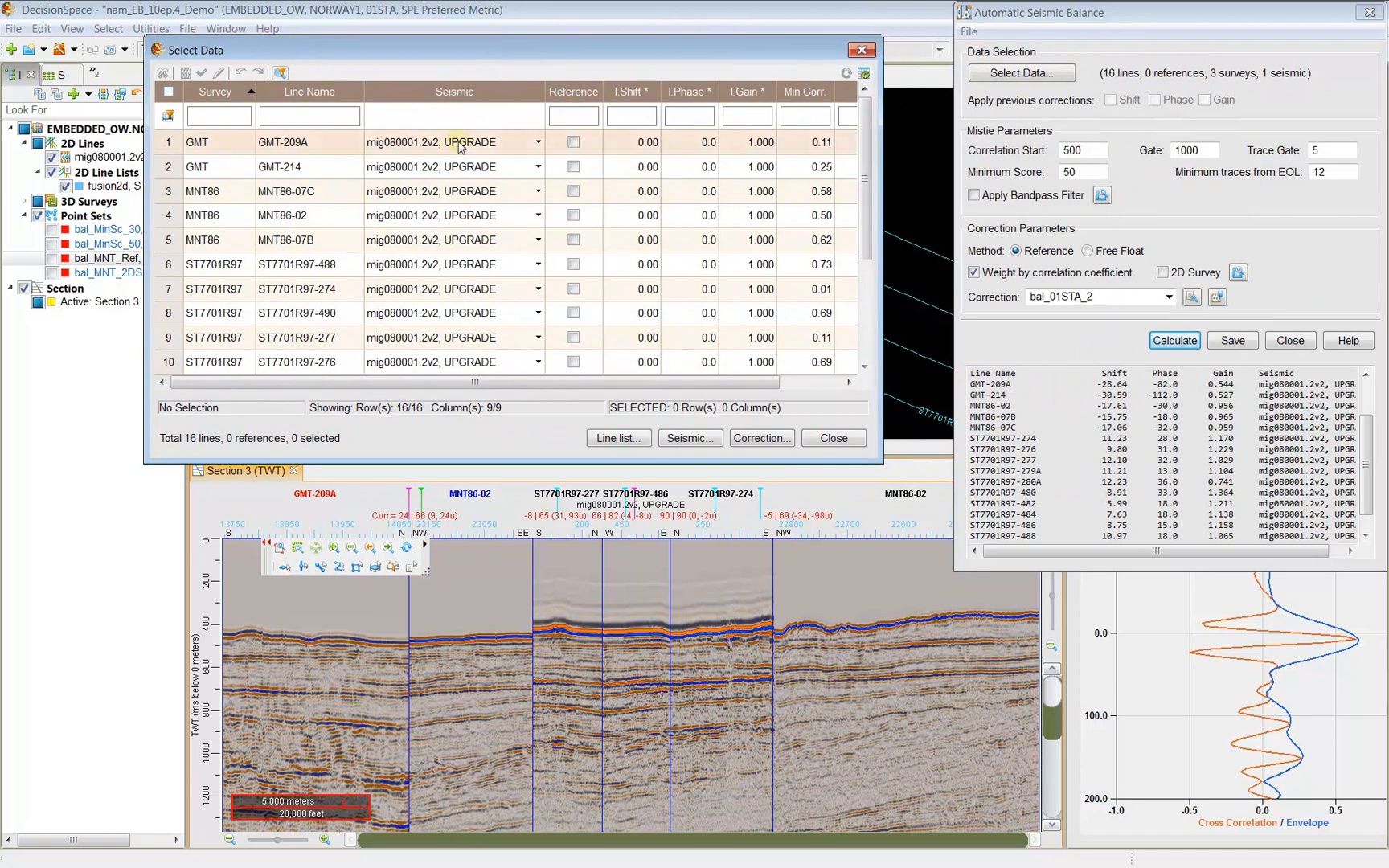
{"action": "left_click_drag", "start_coordinate": [882, 308], "coordinate": [994, 309]}
{"action": "left_click", "coordinate": [878, 92]}
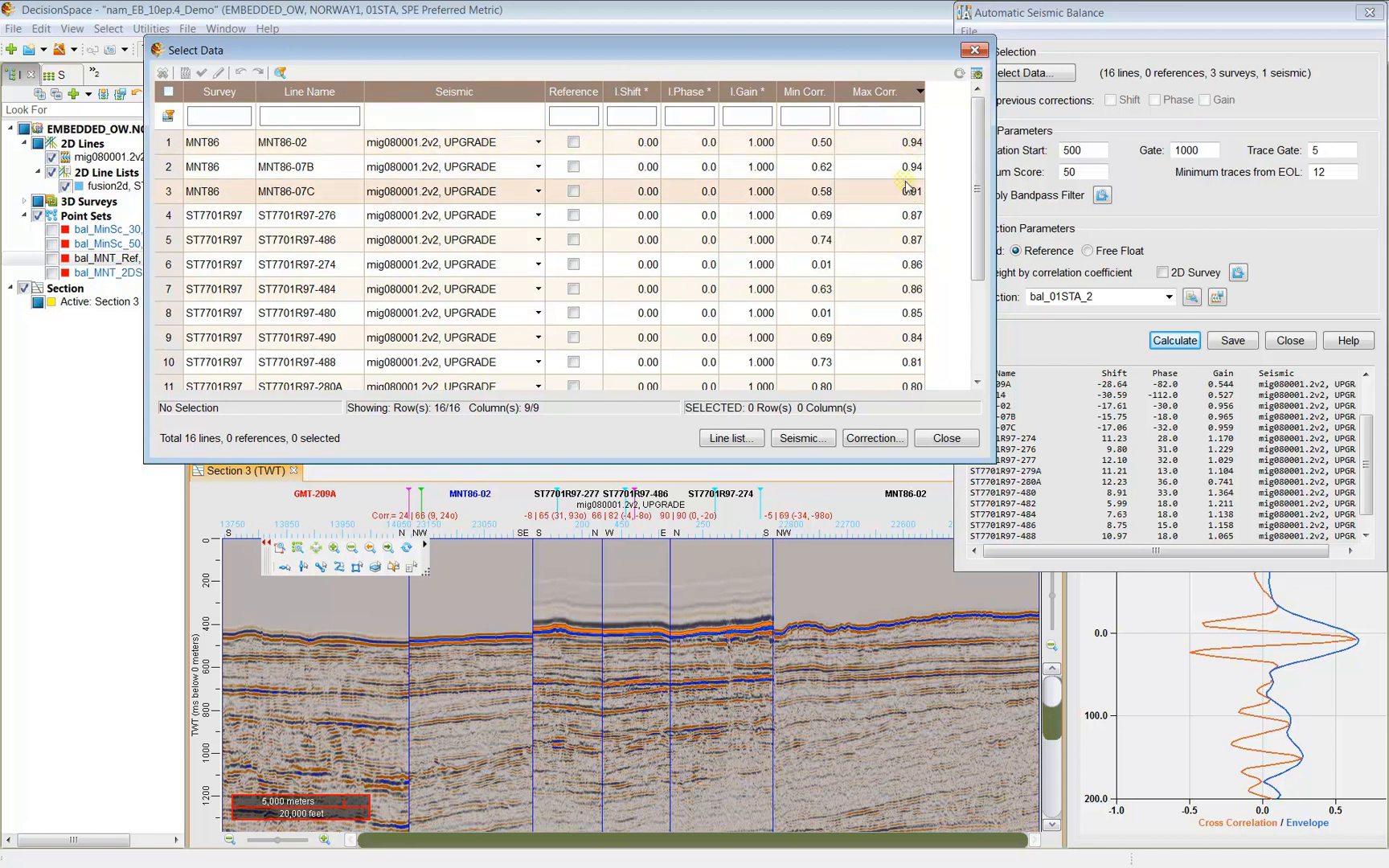
{"action": "left_click", "coordinate": [573, 191]}
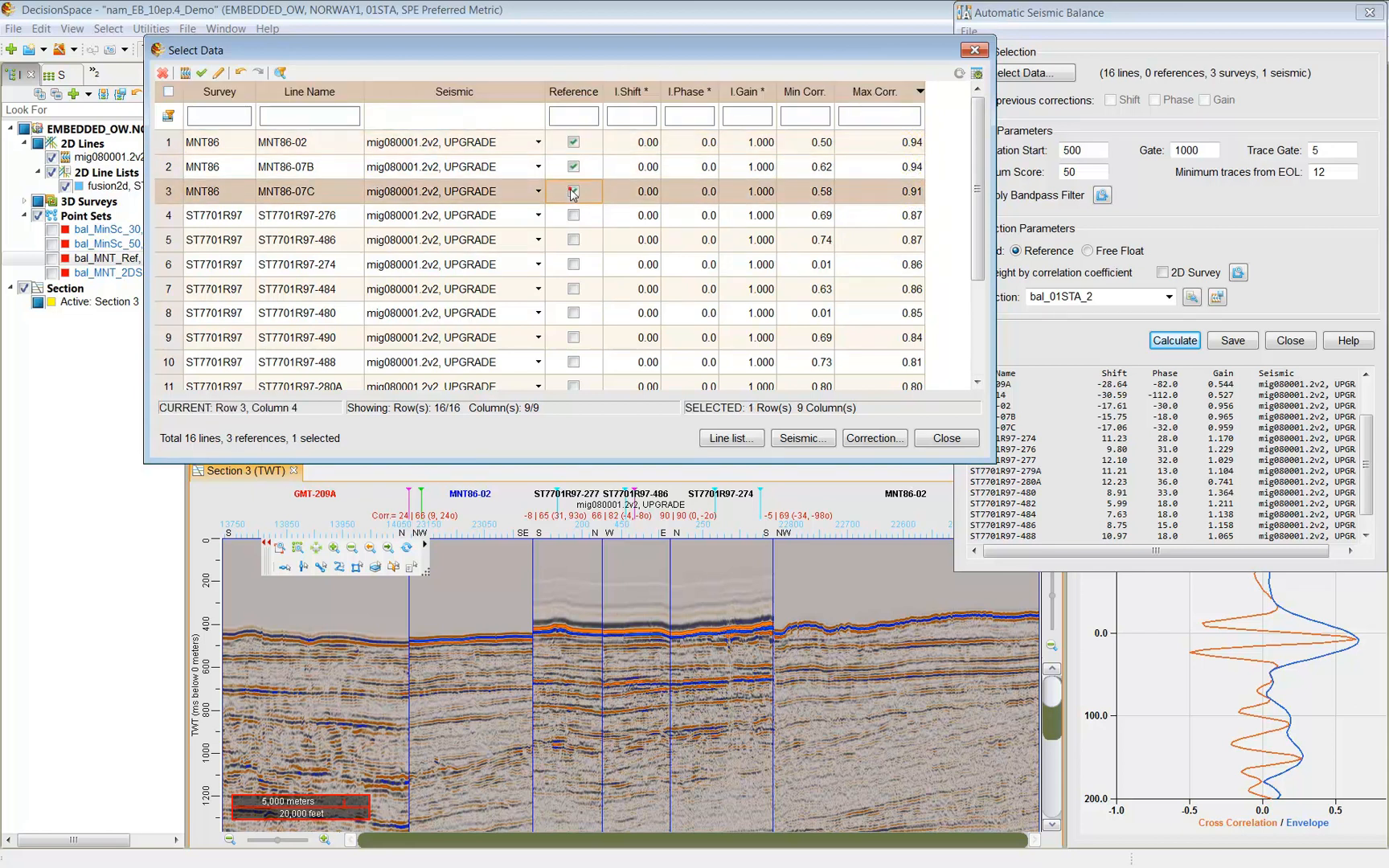
{"action": "left_click", "coordinate": [949, 438]}
{"action": "left_click", "coordinate": [1174, 342]}
Recalculate bal_01STA_2 with Free Float, giving GMT-214 -30.59 and MNT86-07C -17.06.
{"action": "left_click_drag", "start_coordinate": [1366, 414], "coordinate": [1361, 475]}
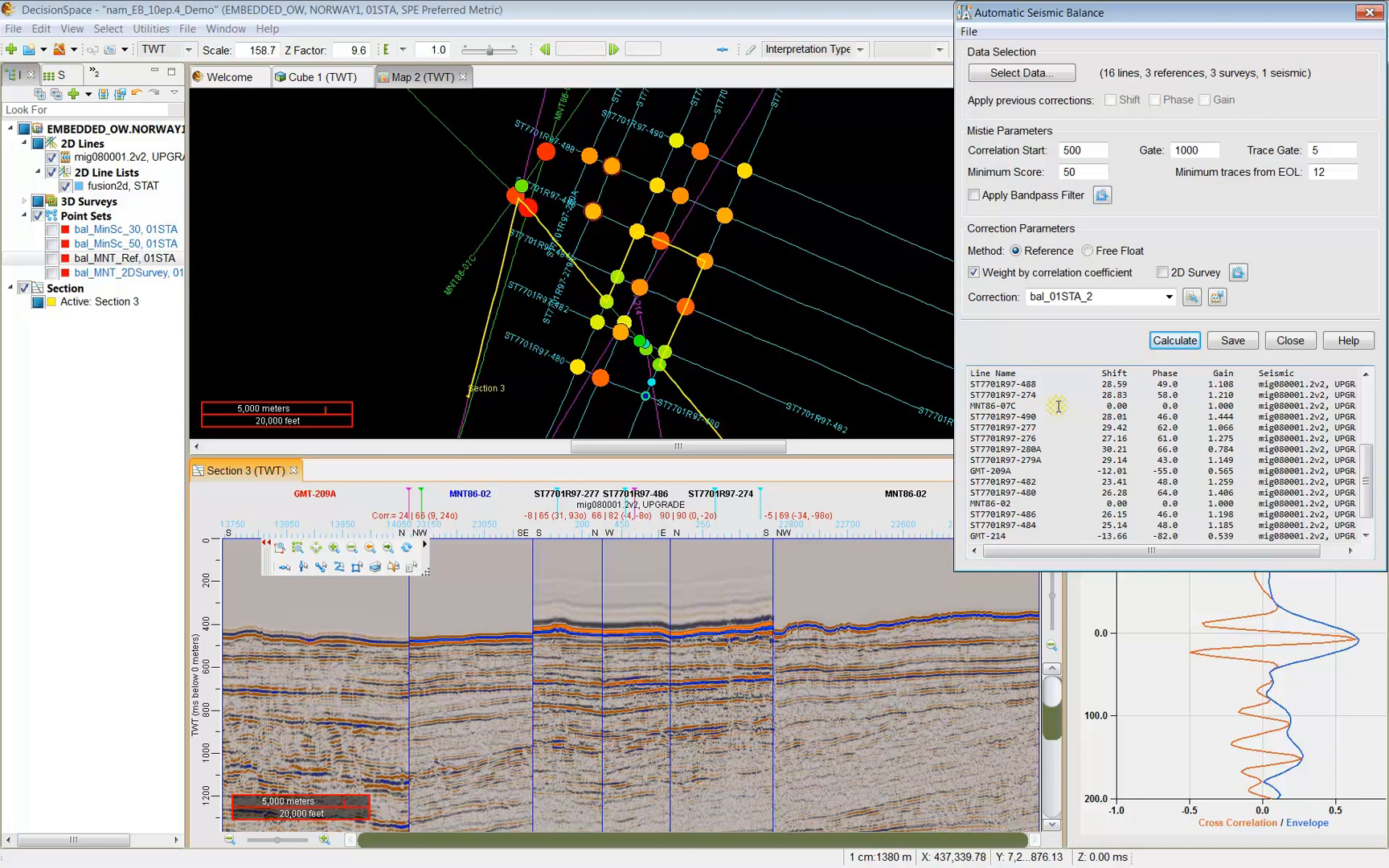
{"action": "scroll", "coordinate": [1058, 406], "scroll_direction": "up", "scroll_amount": 1}
{"action": "left_click", "coordinate": [1087, 251]}
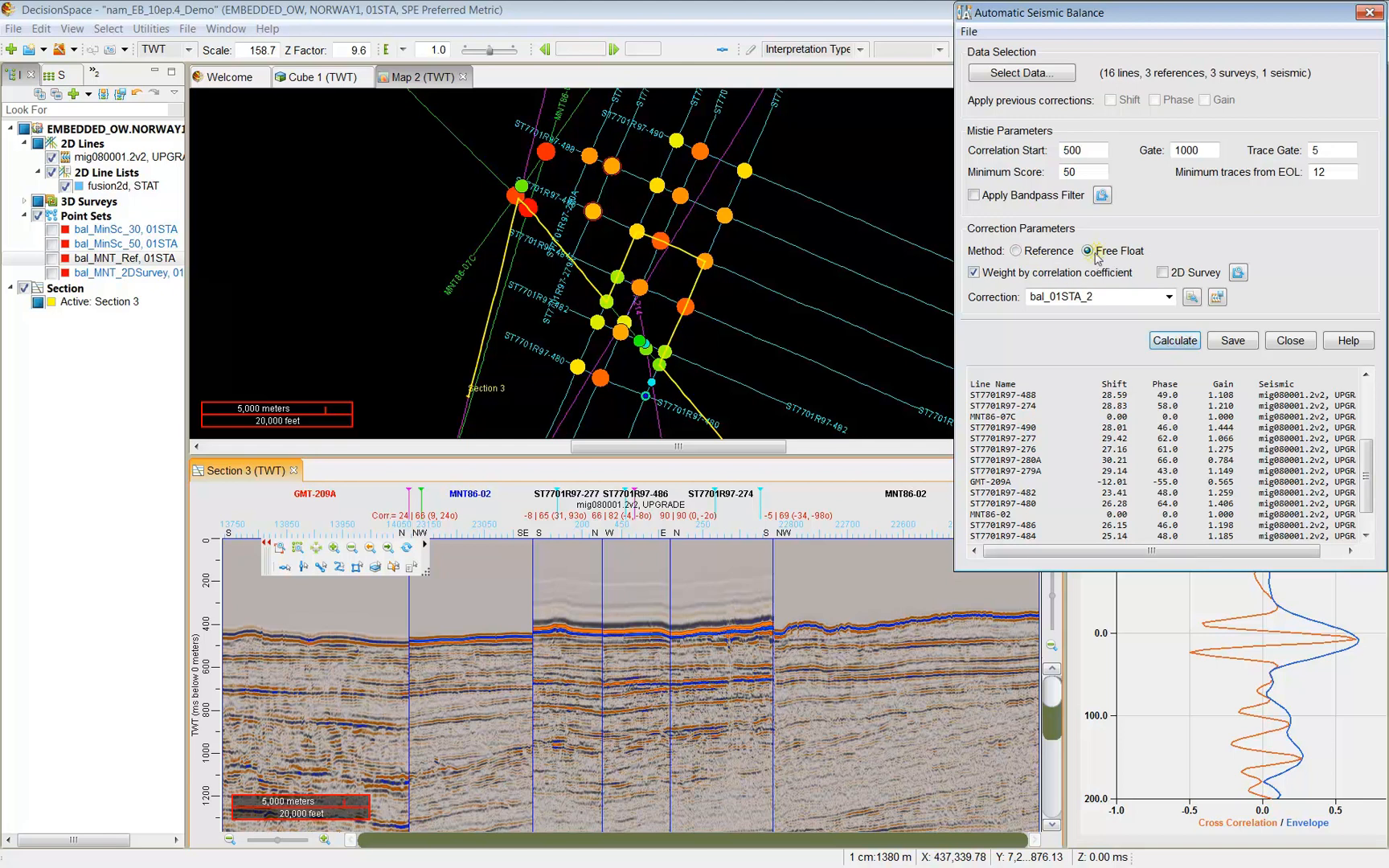
{"action": "left_click", "coordinate": [1178, 341]}
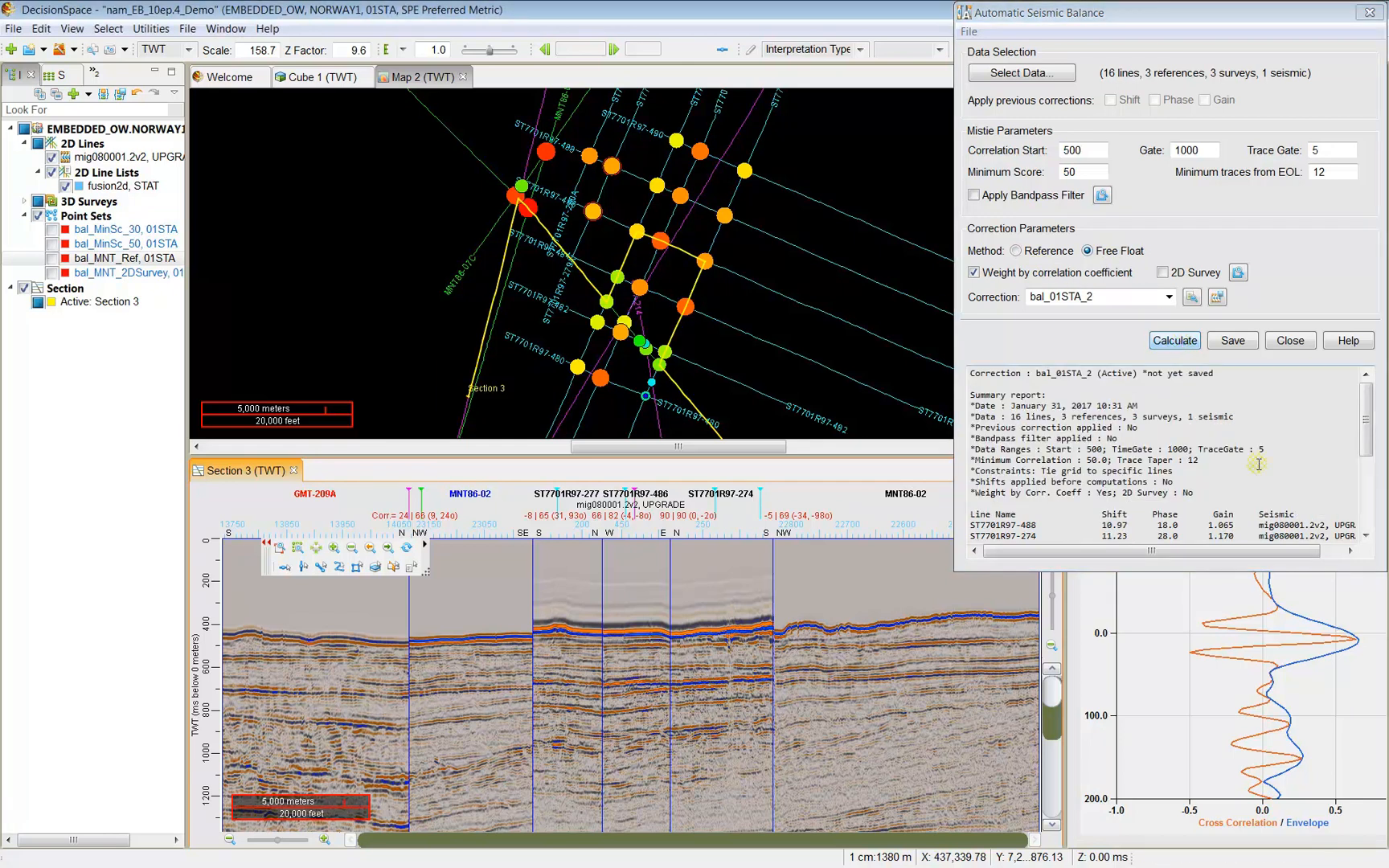
{"action": "left_click_drag", "start_coordinate": [1366, 420], "coordinate": [1369, 473]}
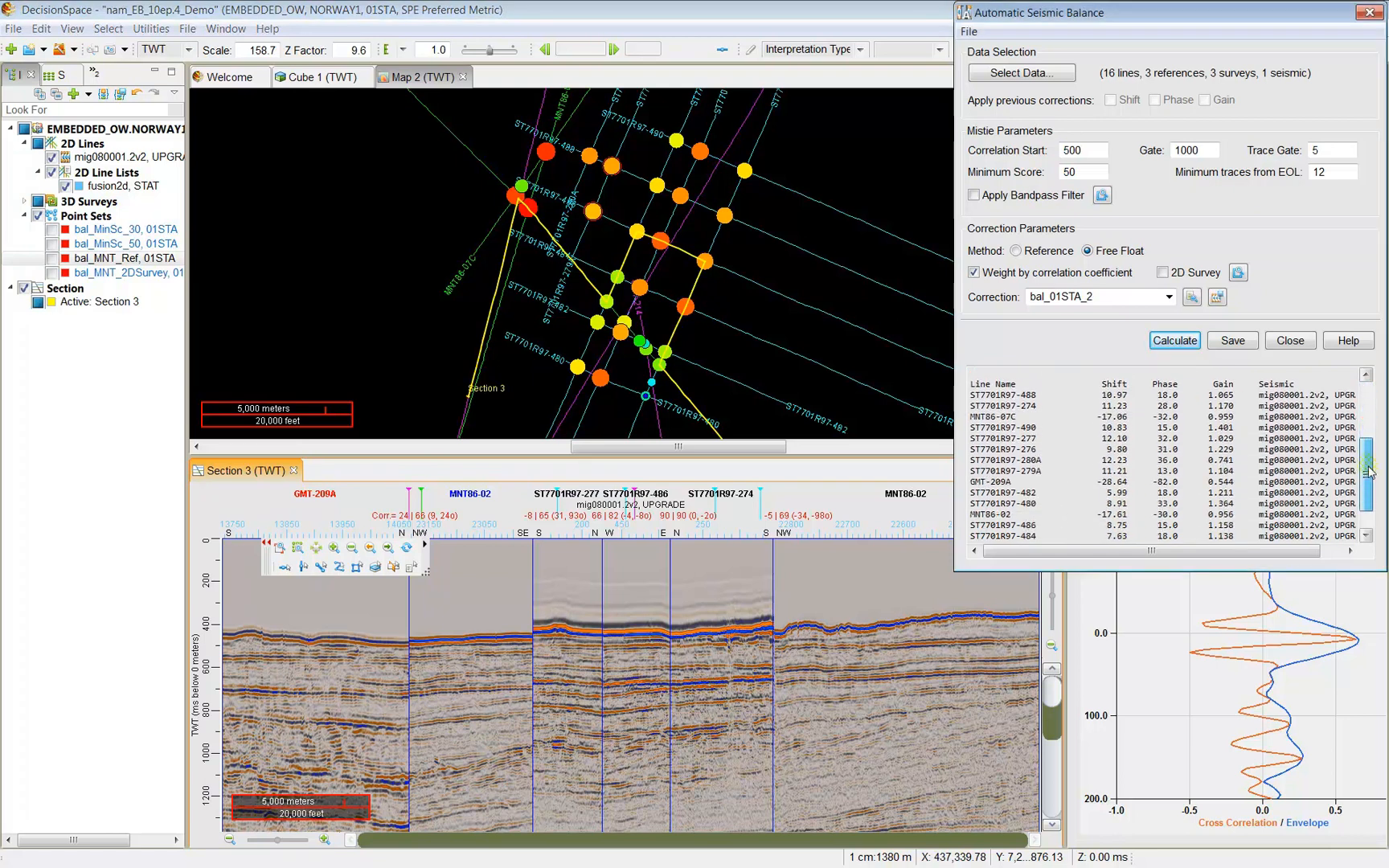
{"action": "left_click_drag", "start_coordinate": [1015, 417], "coordinate": [1187, 417]}
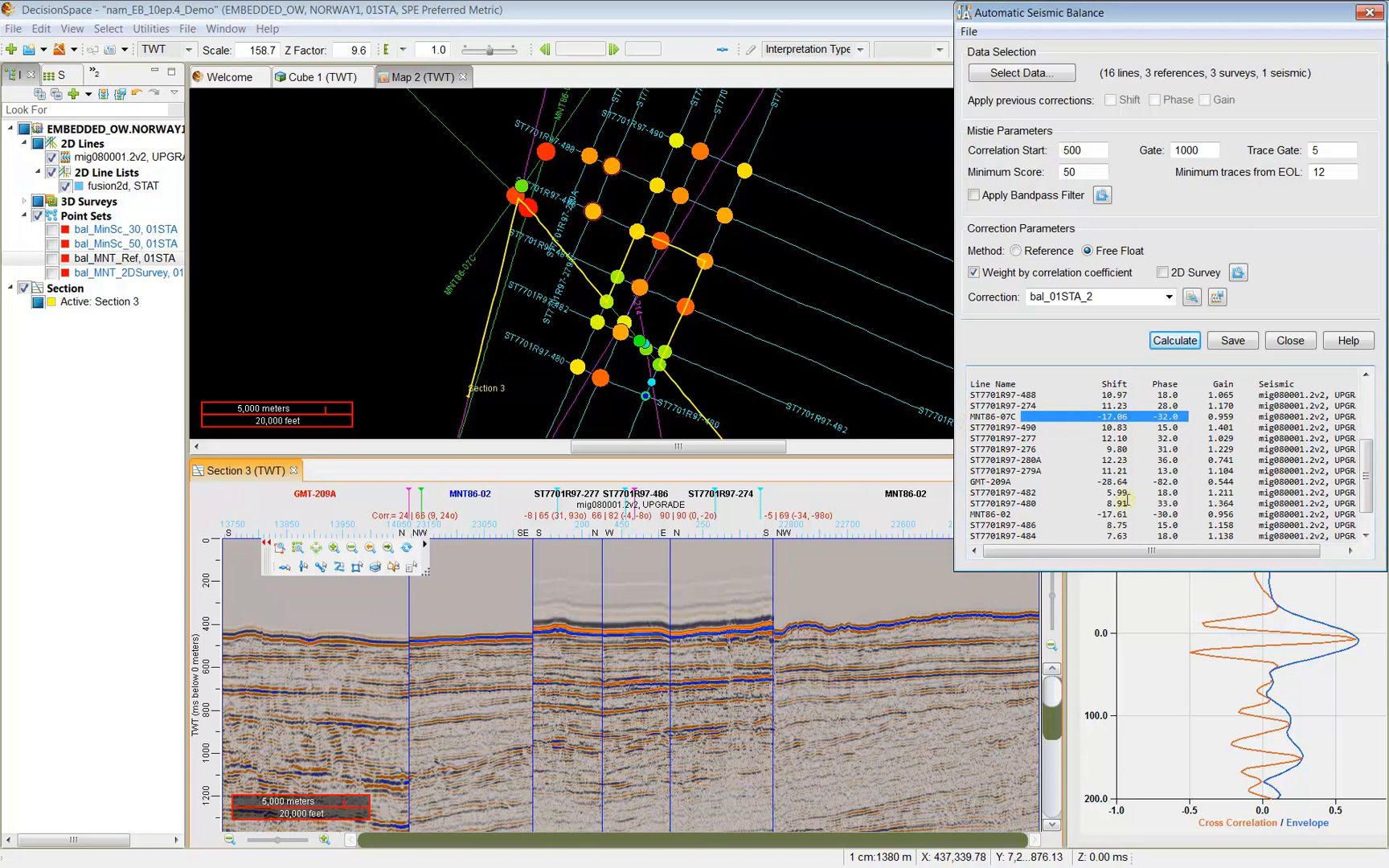
{"action": "scroll", "coordinate": [1111, 505], "scroll_direction": "down", "scroll_amount": 1}
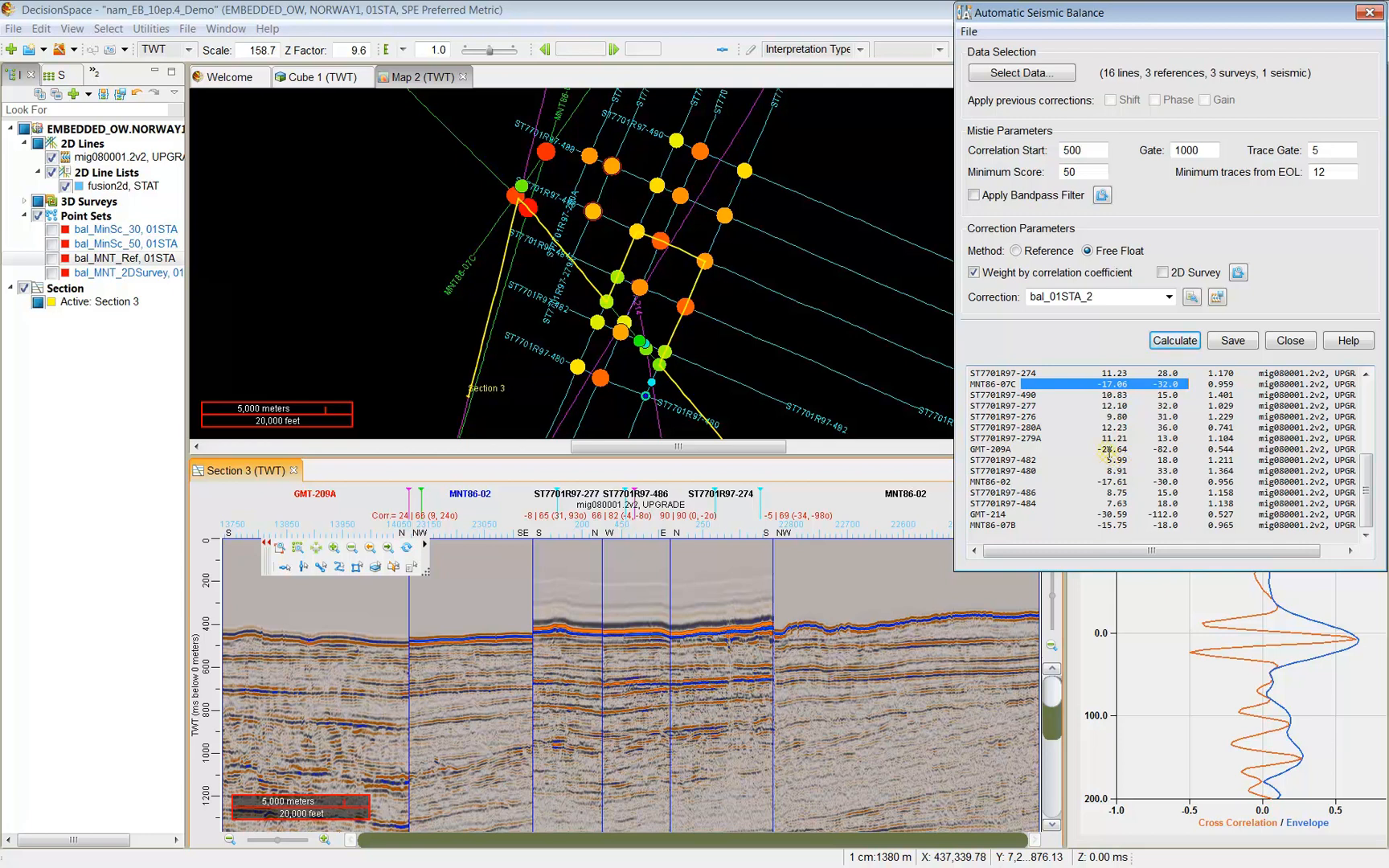
Recalculate with the Reference method, giving GMT-214 -13.66 and 0.00 for the MNT86 references.
{"action": "left_click", "coordinate": [1016, 252]}
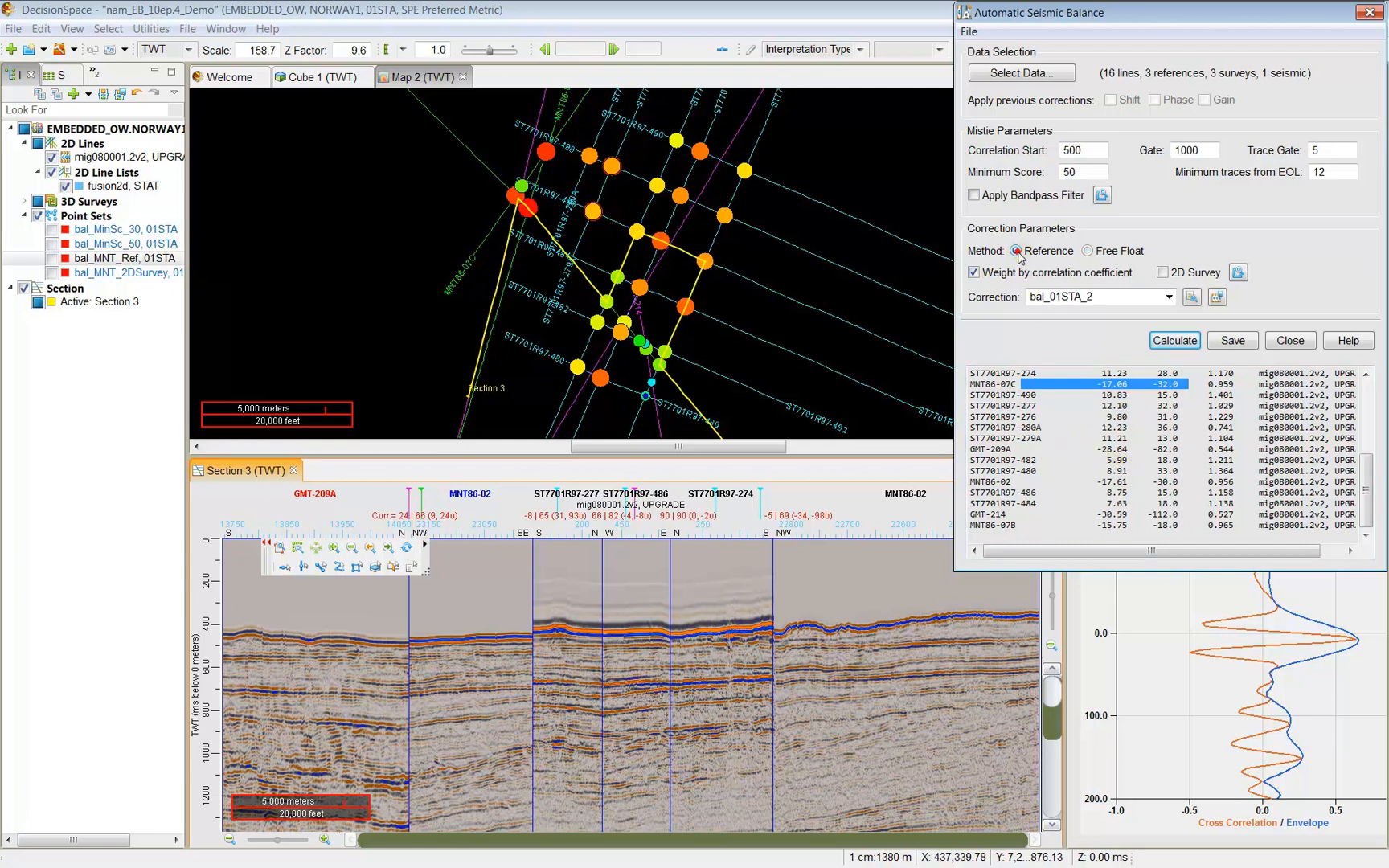
{"action": "left_click", "coordinate": [1186, 343]}
{"action": "scroll", "coordinate": [1365, 424], "scroll_direction": "down", "scroll_amount": 5}
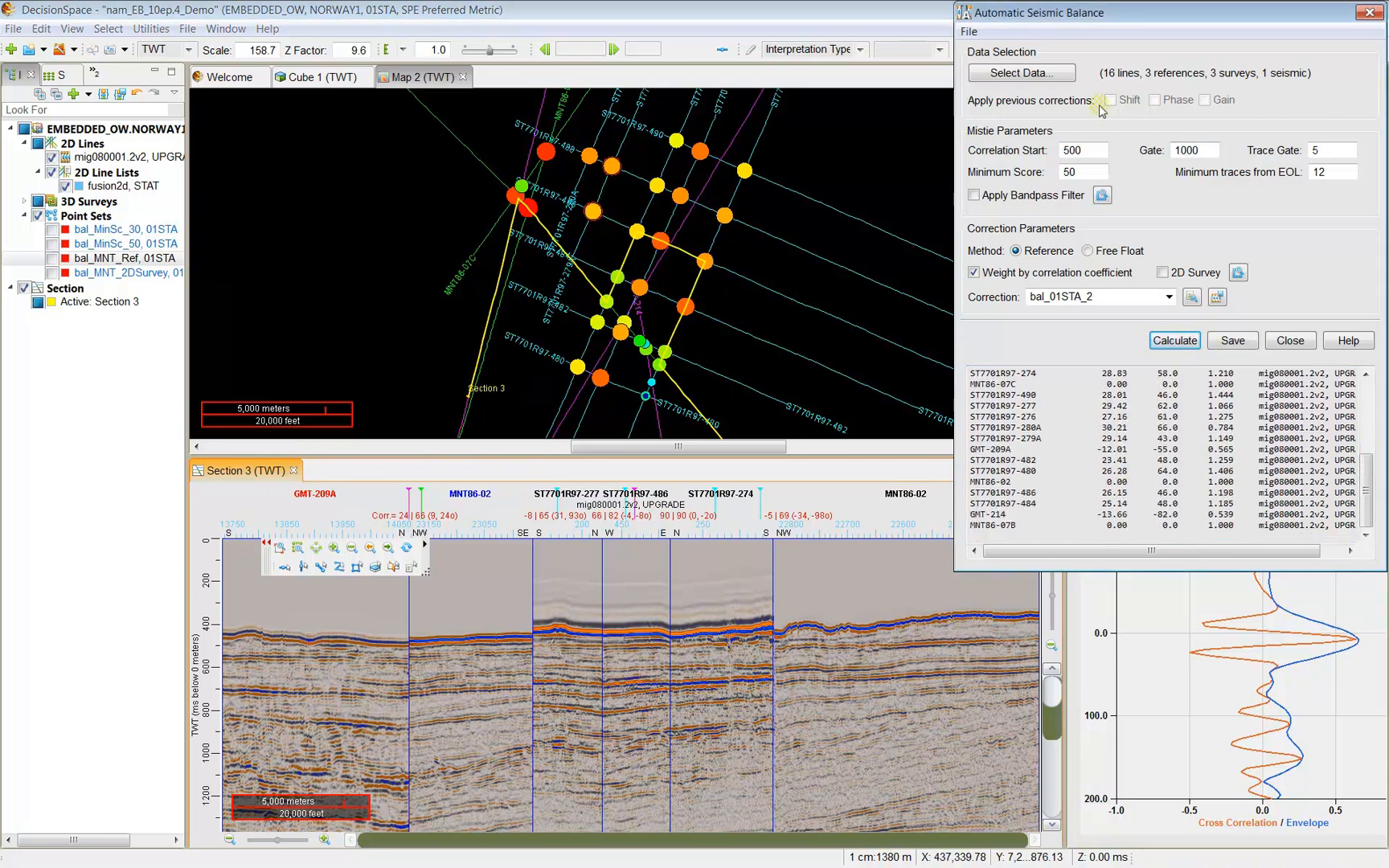
{"action": "left_click", "coordinate": [612, 186]}
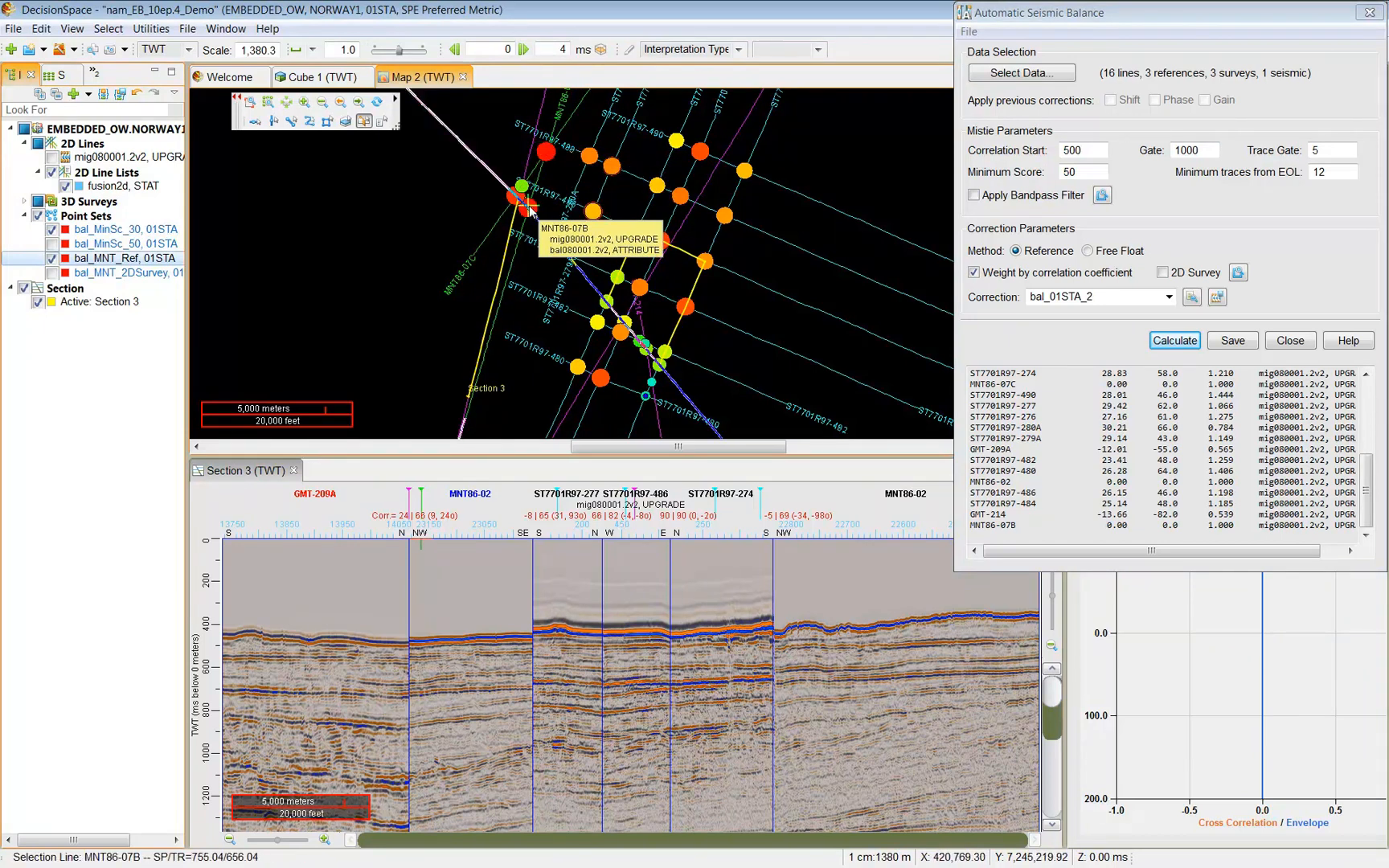
Show the bal_MNT_Ref points on the map and open their Display Properties.
{"action": "left_click", "coordinate": [52, 244]}
{"action": "left_click", "coordinate": [53, 259]}
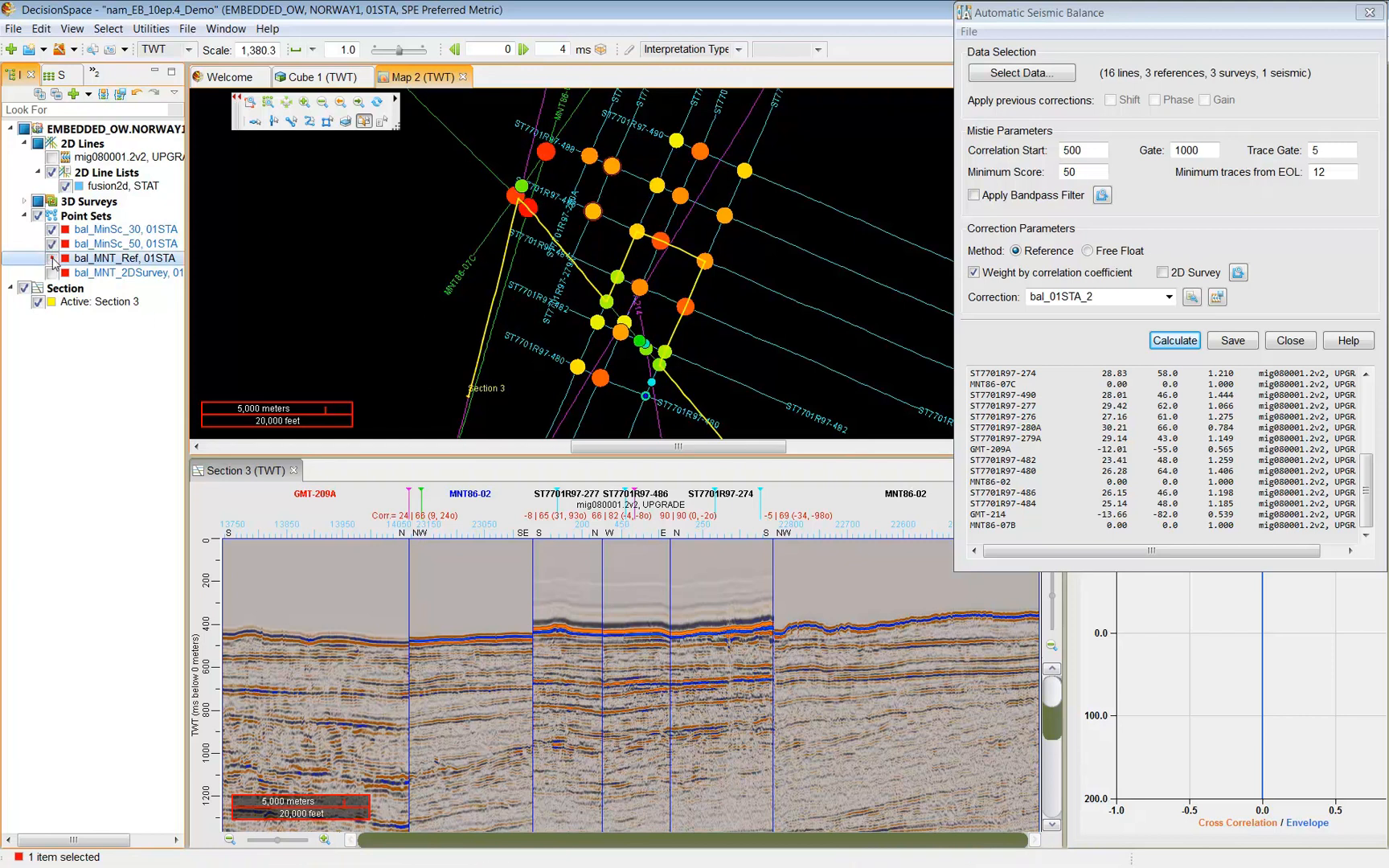
{"action": "left_click", "coordinate": [52, 259]}
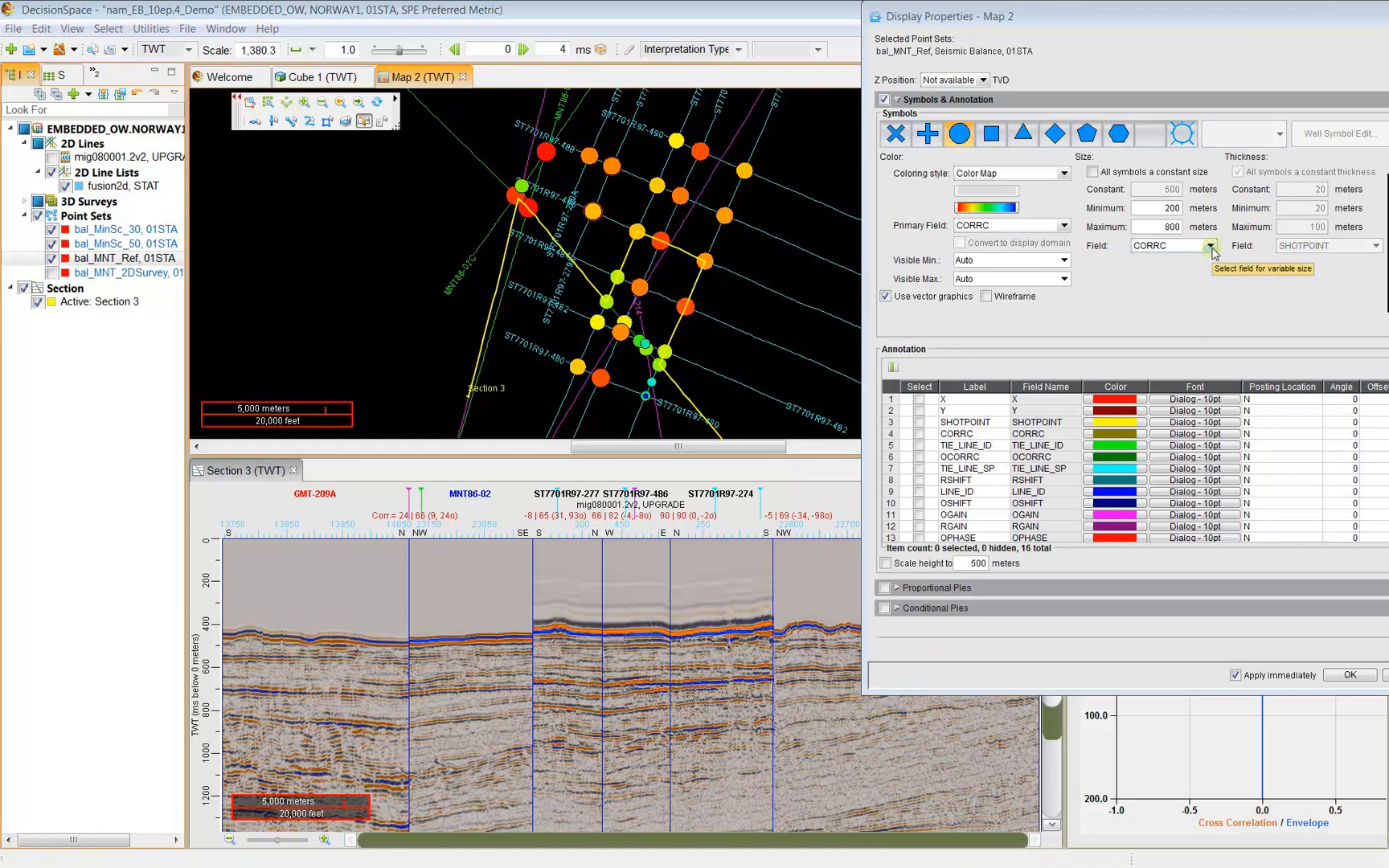
{"action": "left_click", "coordinate": [1209, 245]}
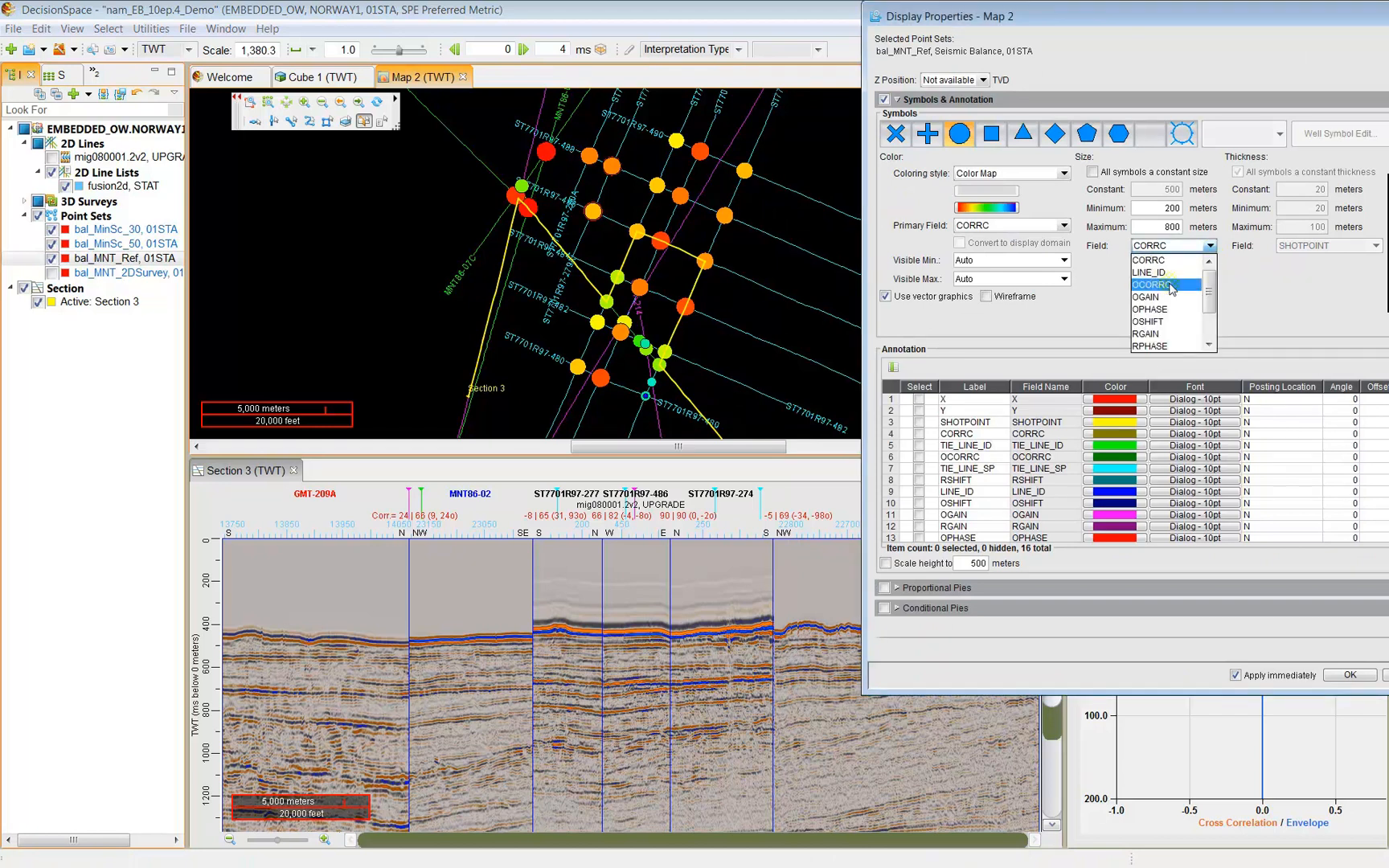
Try OCORRC as the bal_MNT_Ref symbol size field, then set it back to CORRC.
{"action": "left_click", "coordinate": [1170, 259]}
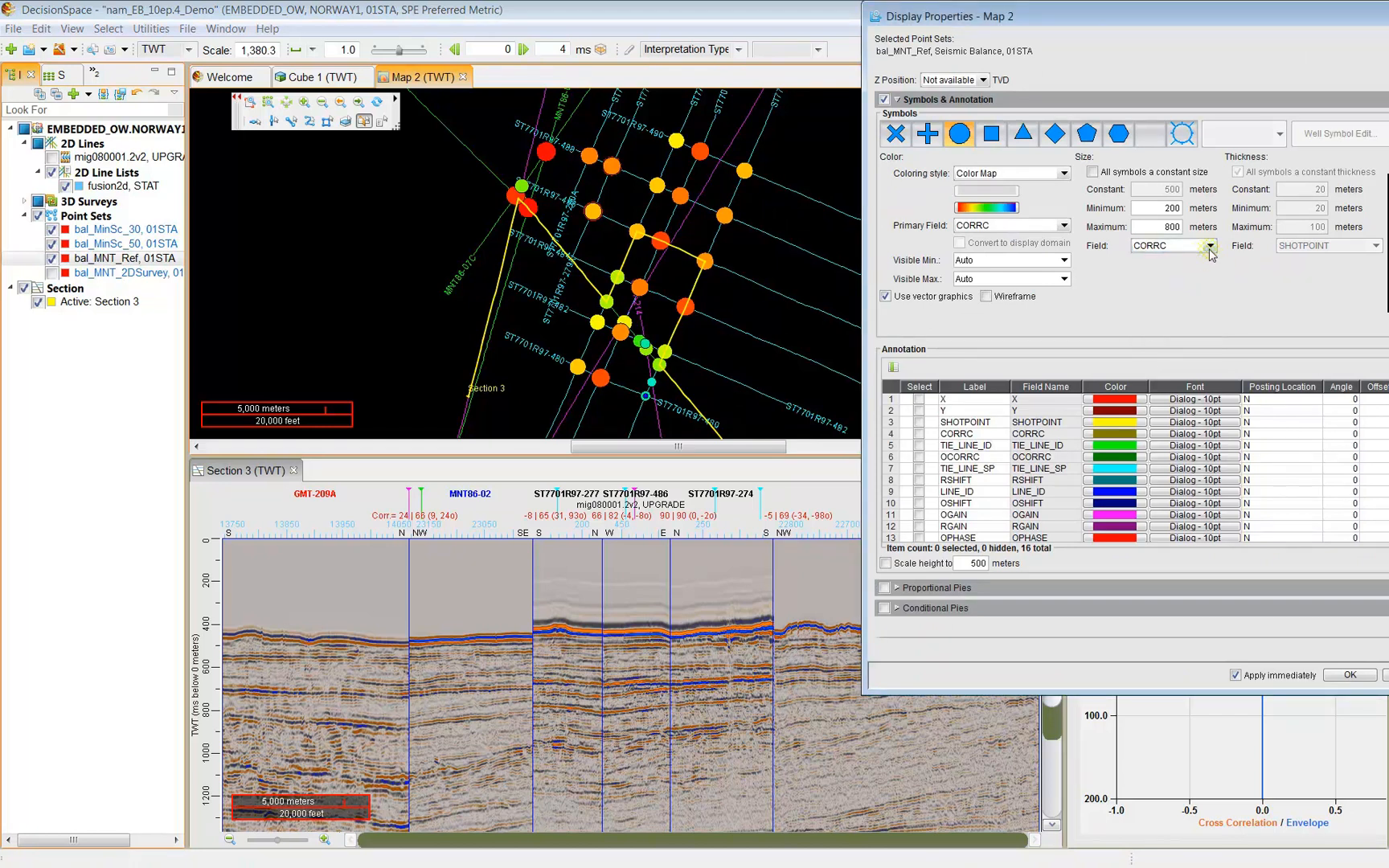
{"action": "left_click", "coordinate": [1209, 245]}
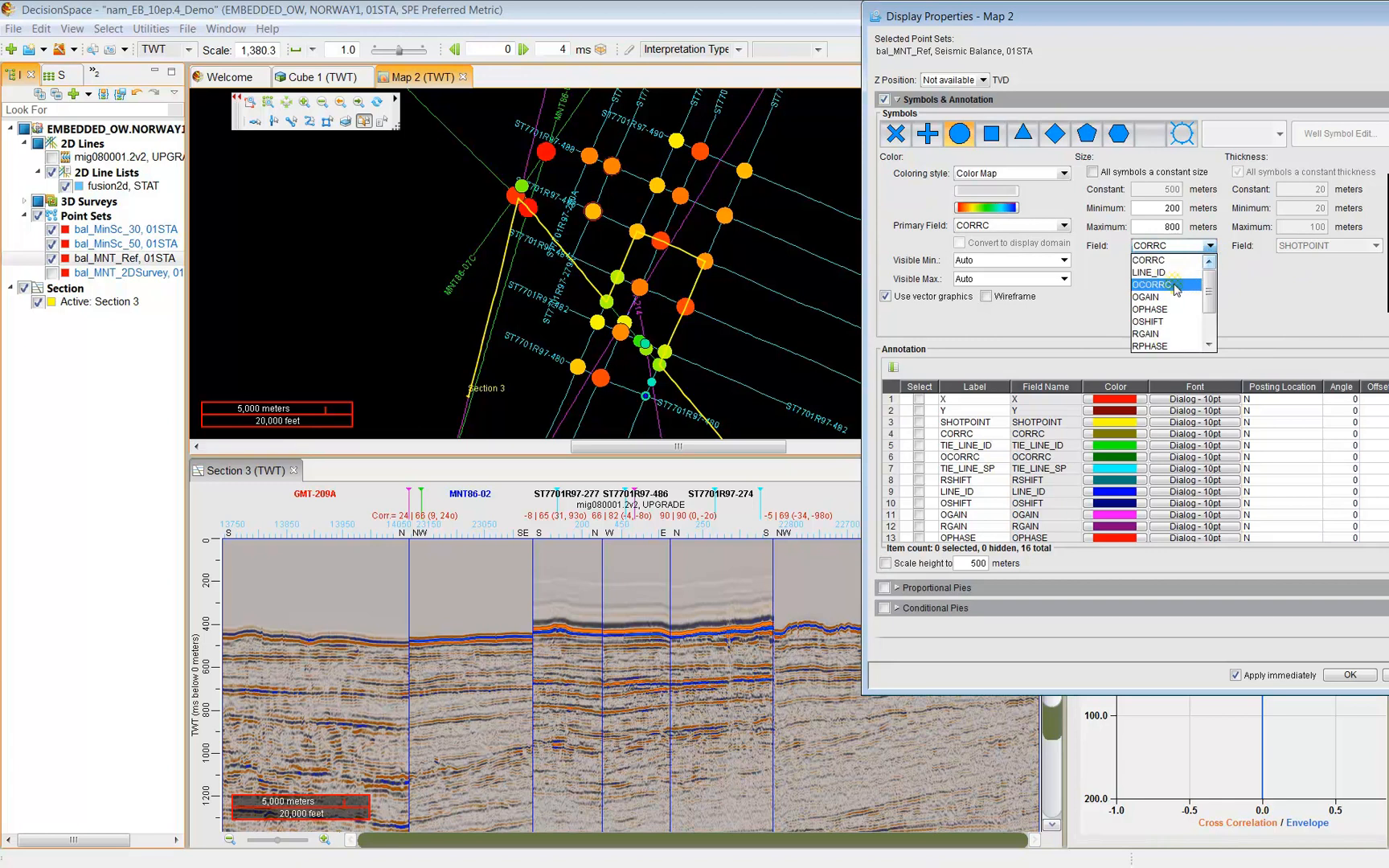
{"action": "left_click", "coordinate": [1175, 281]}
{"action": "left_click", "coordinate": [1210, 248]}
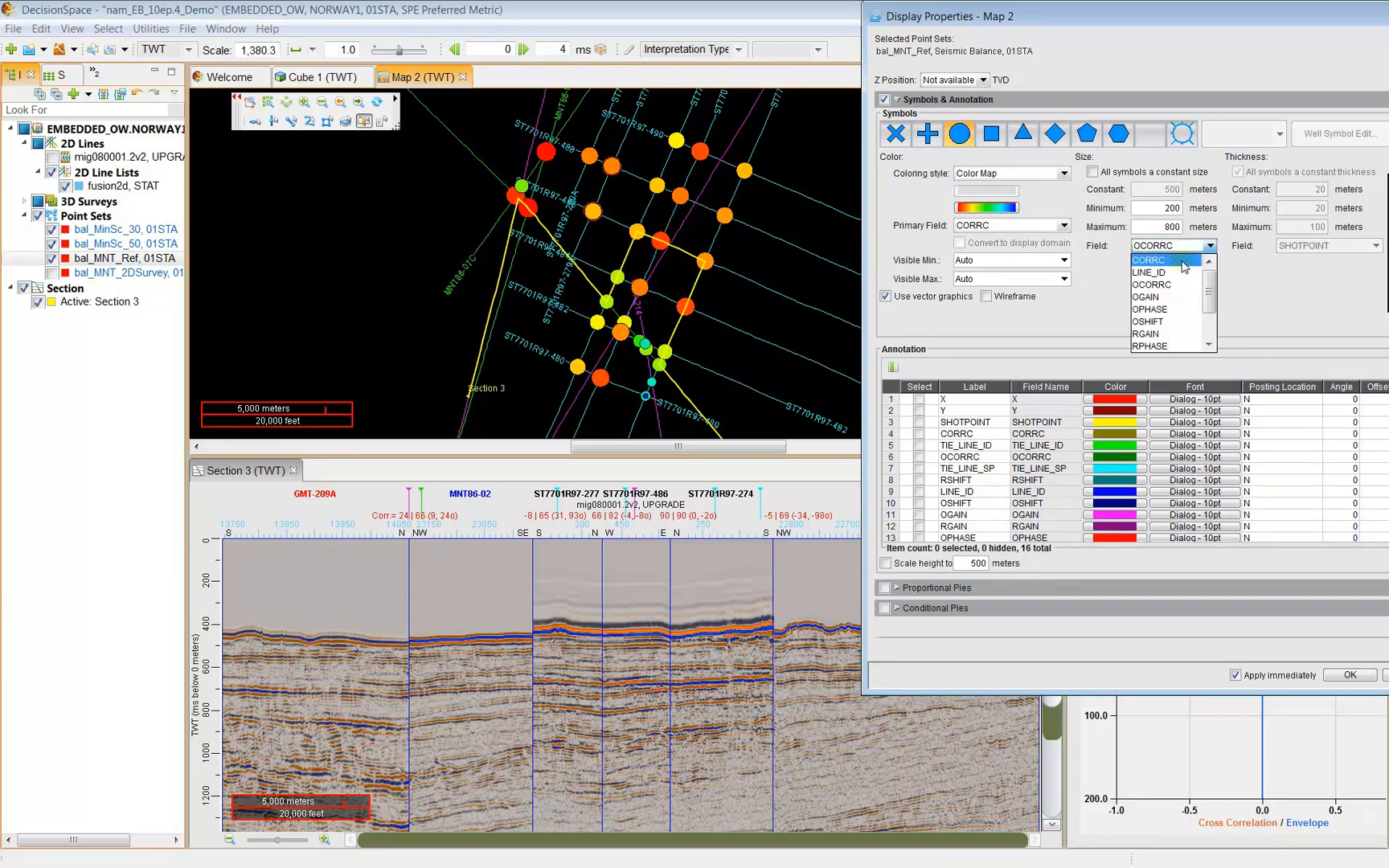
{"action": "left_click", "coordinate": [1180, 260]}
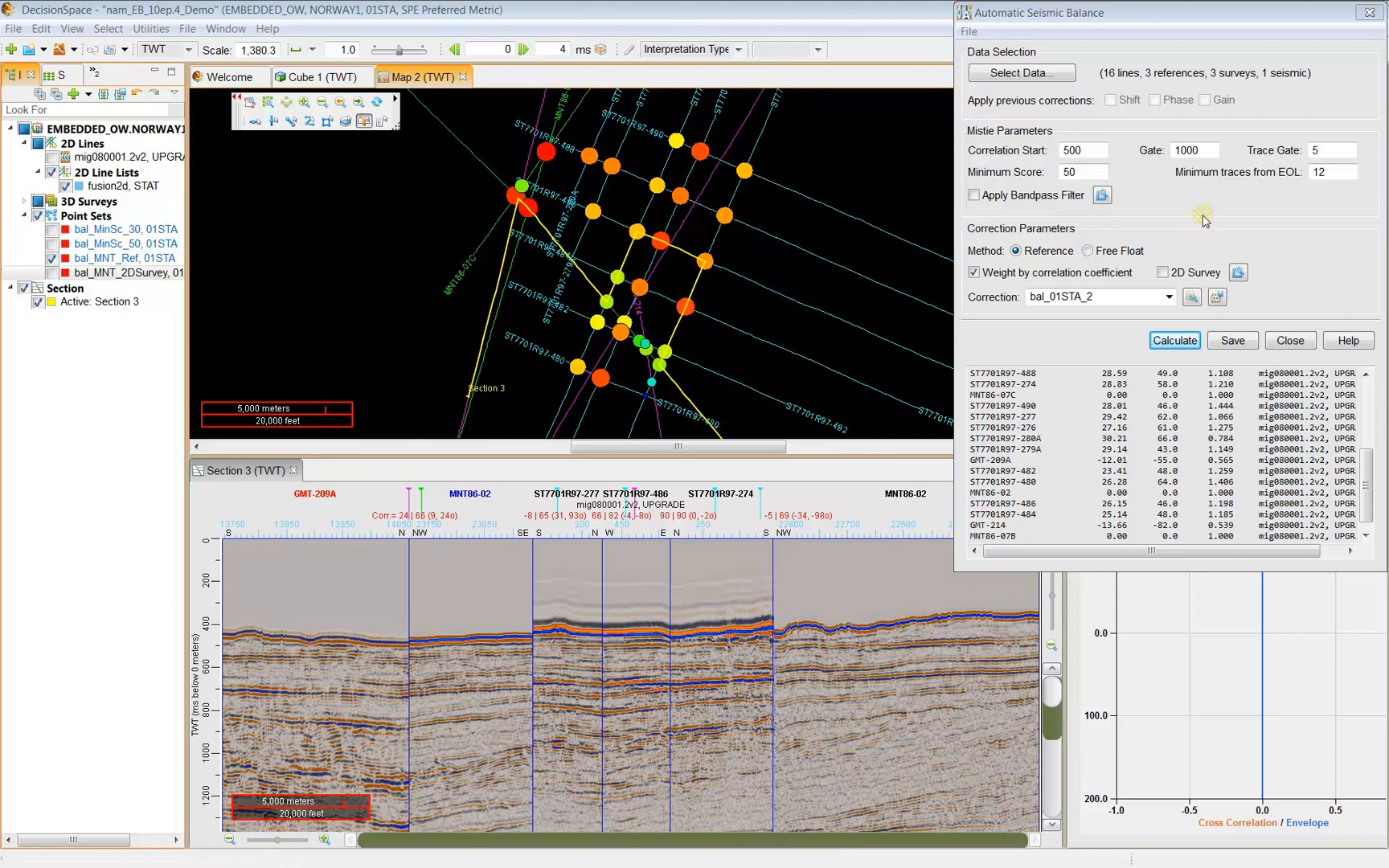
Remove the GMT and MNT86 lines and calculate corrections for the 11 ST7701R97 lines alone.
{"action": "left_click", "coordinate": [1047, 73]}
{"action": "left_click", "coordinate": [187, 81]}
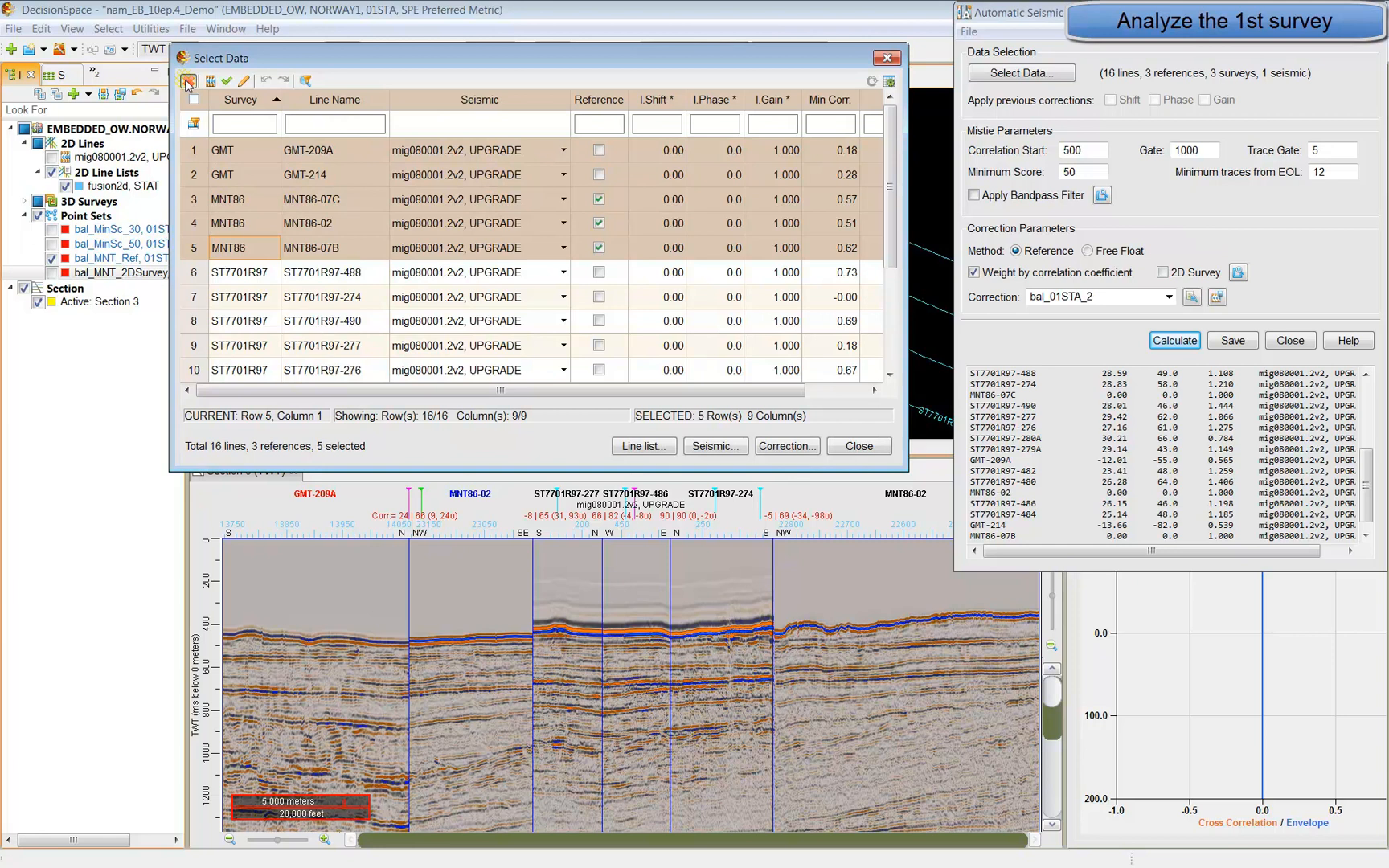
{"action": "left_click", "coordinate": [187, 81]}
{"action": "left_click", "coordinate": [858, 446]}
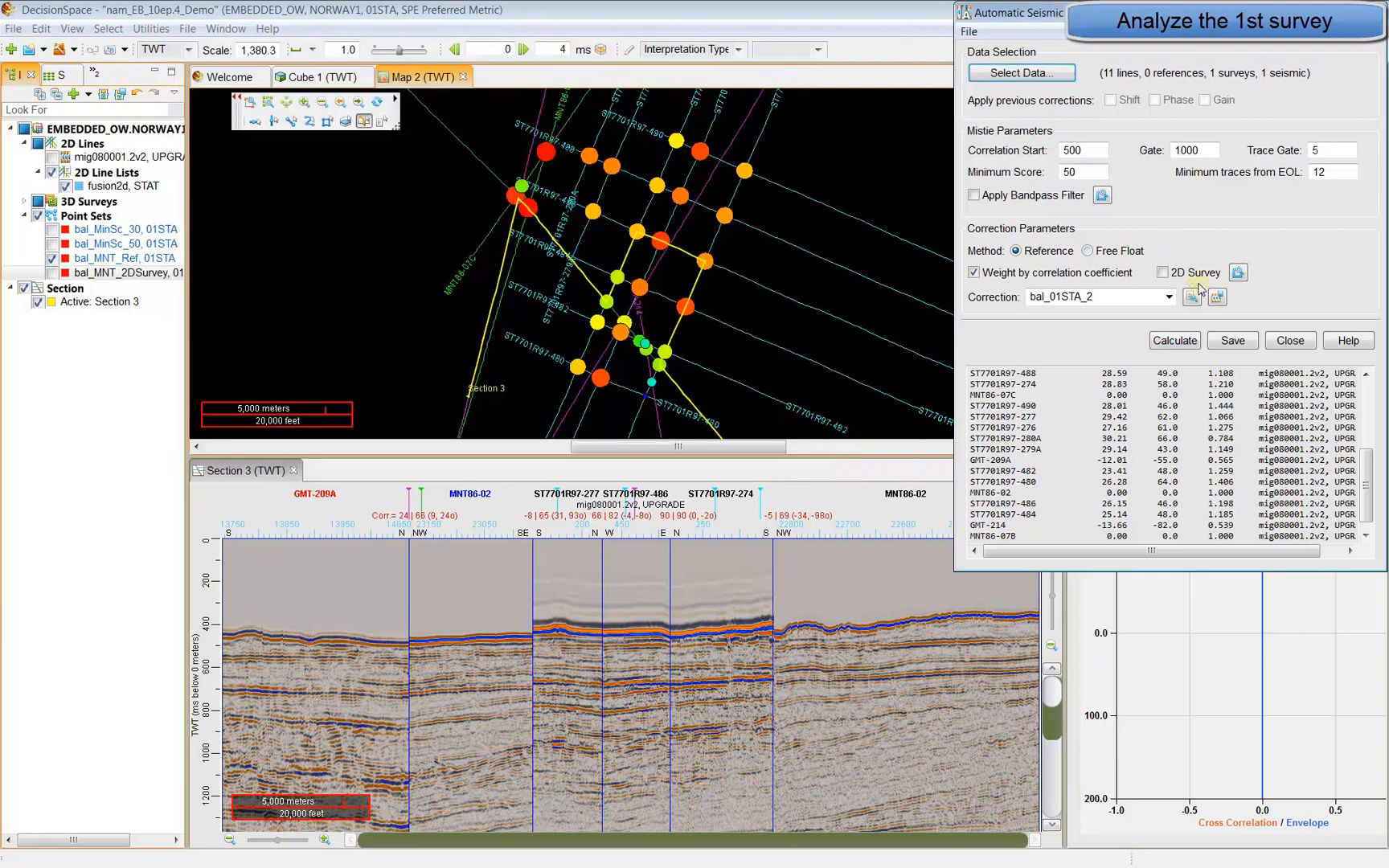
{"action": "left_click", "coordinate": [1187, 346]}
{"action": "left_click_drag", "start_coordinate": [1366, 410], "coordinate": [1366, 468]}
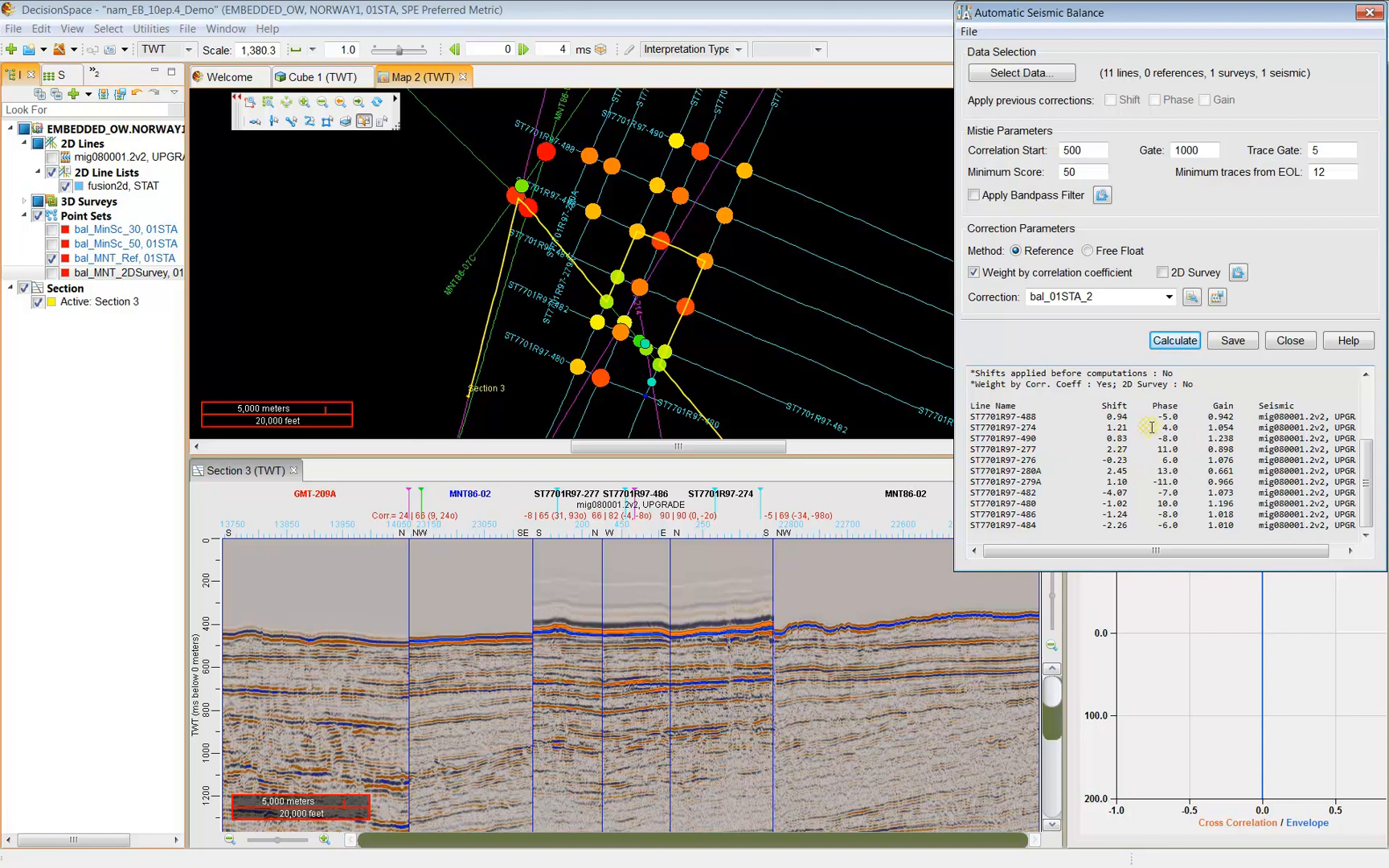
{"action": "left_click", "coordinate": [1035, 77]}
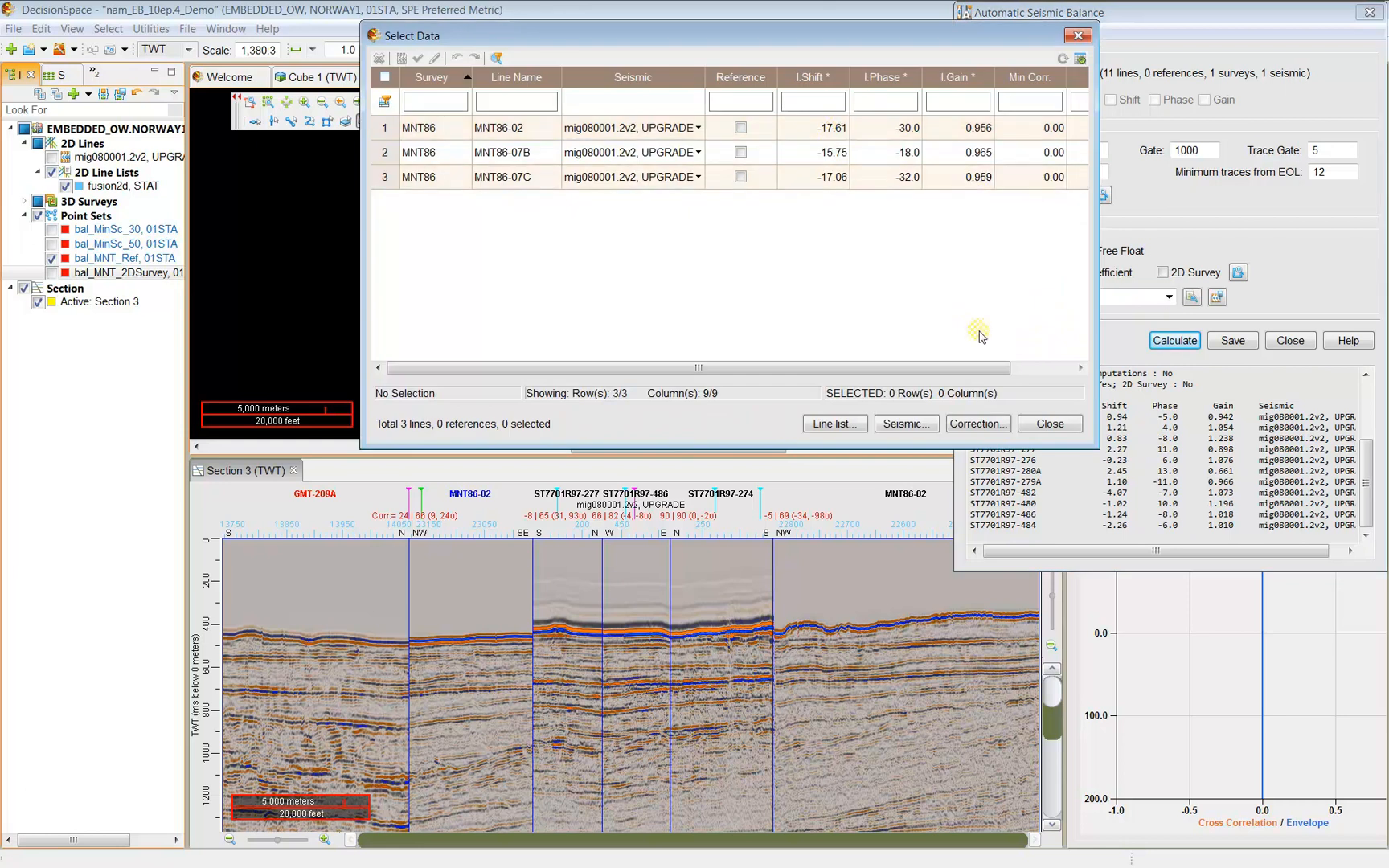
Free-float balance only the three MNT86 lines, giving shifts -0.33, 0.62 and -0.28.
{"action": "left_click", "coordinate": [1051, 424]}
{"action": "left_click", "coordinate": [1087, 251]}
{"action": "left_click", "coordinate": [1174, 340]}
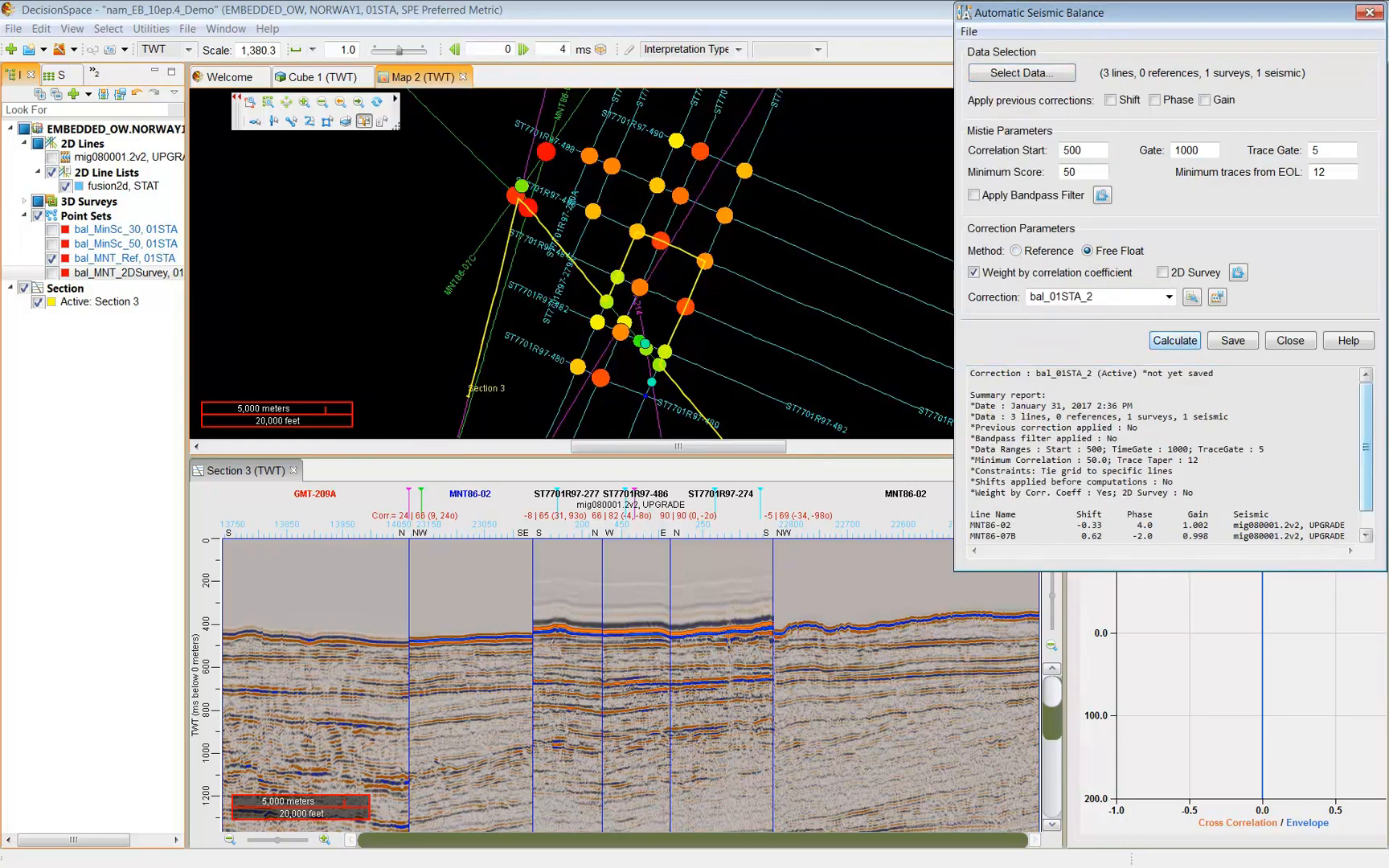
{"action": "left_click_drag", "start_coordinate": [1372, 423], "coordinate": [1372, 452]}
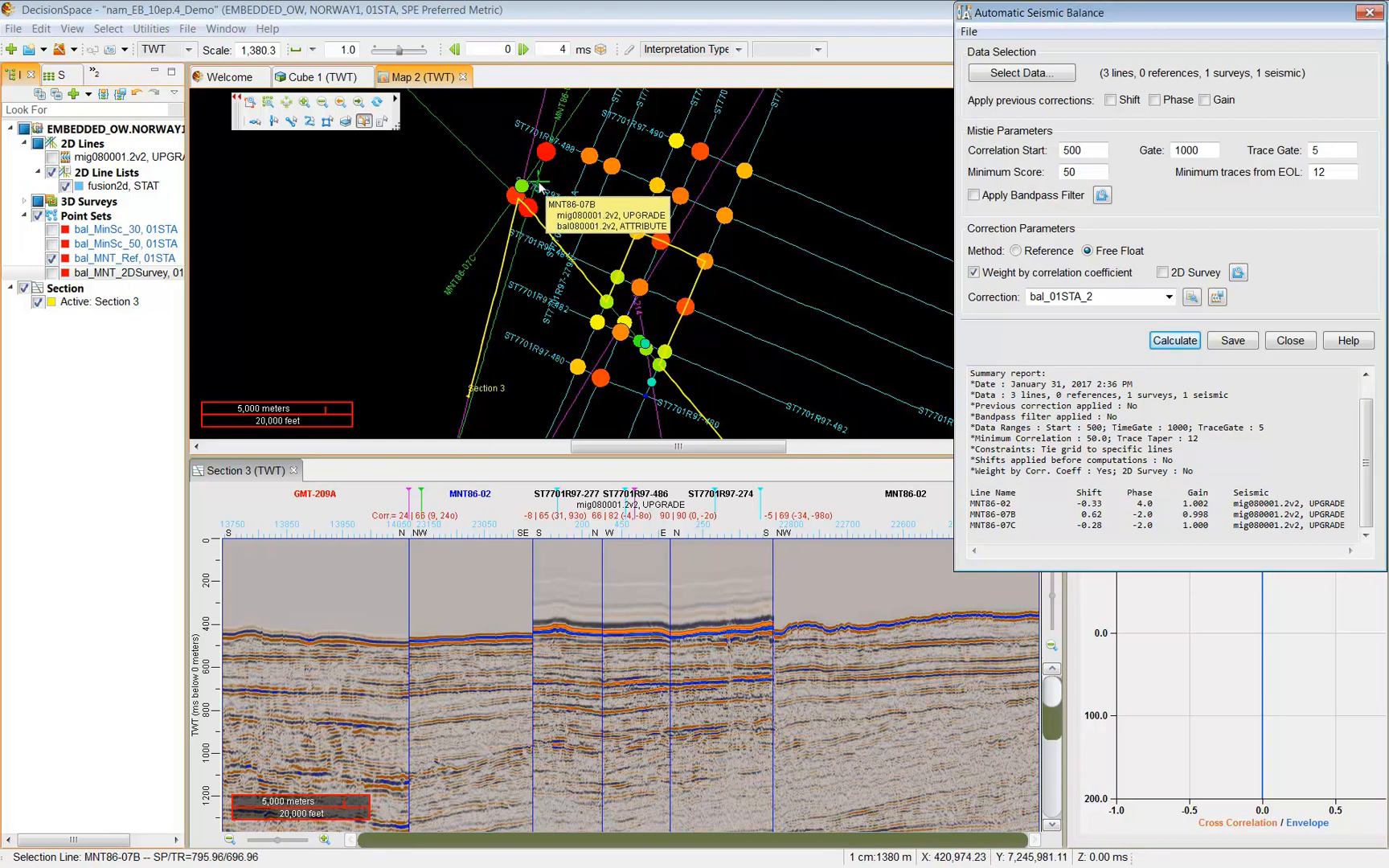
{"action": "left_click", "coordinate": [1062, 355]}
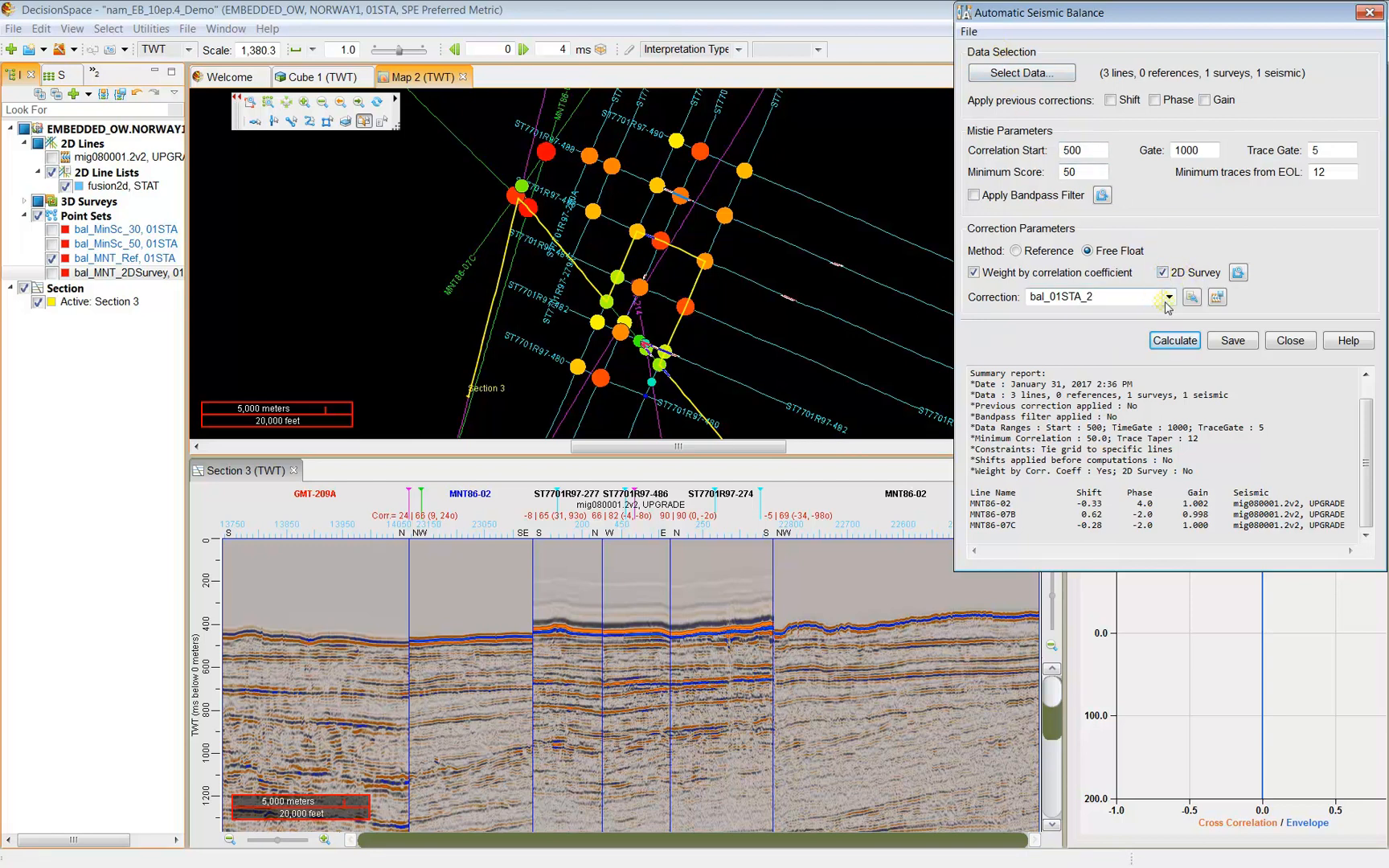
Load bal_01STA_2, recalculate all 16 lines with 2D Survey, then select the three MNT86 rows.
{"action": "left_click", "coordinate": [1169, 298]}
{"action": "left_click", "coordinate": [1101, 315]}
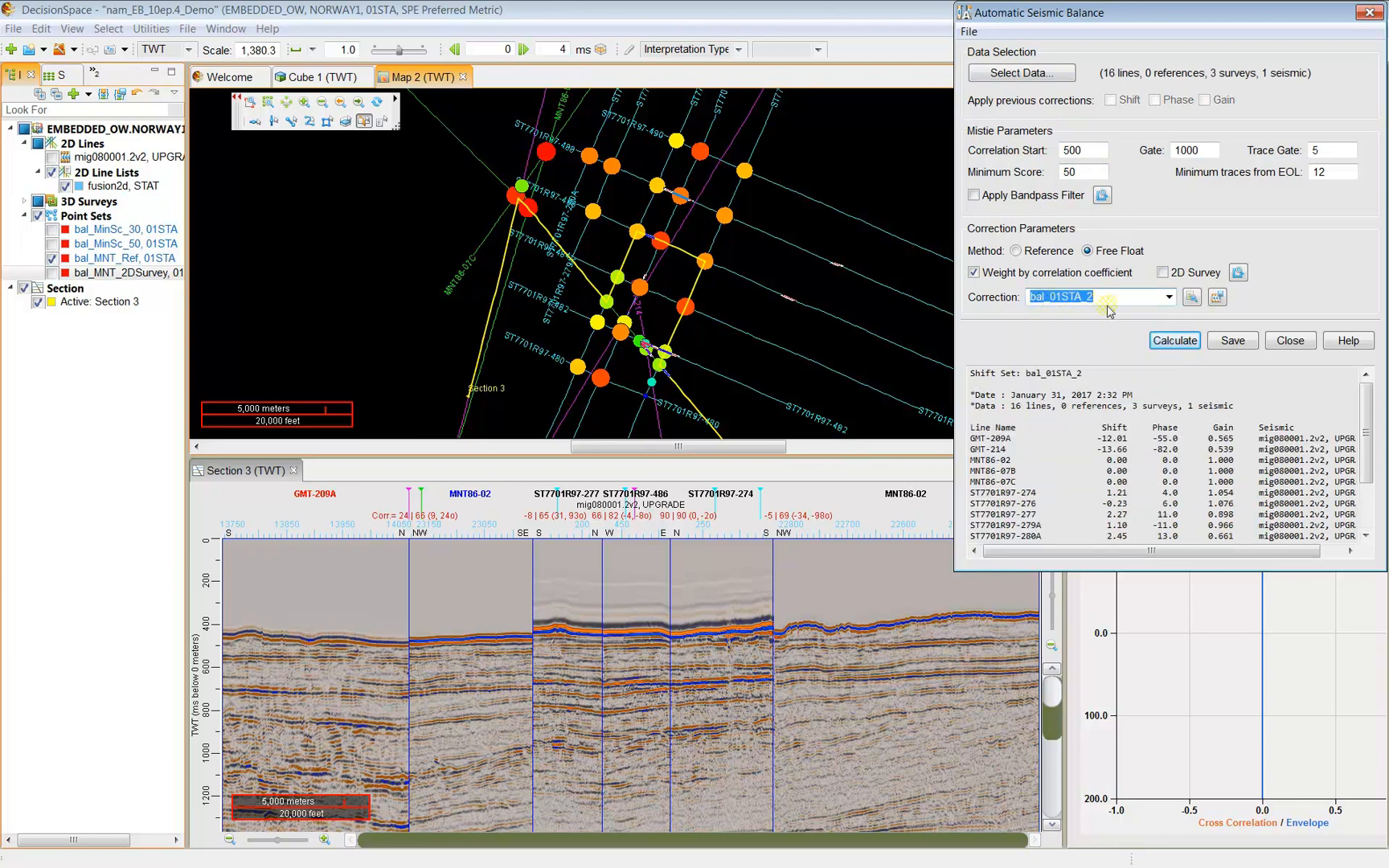
{"action": "left_click", "coordinate": [1162, 272]}
{"action": "left_click", "coordinate": [1187, 343]}
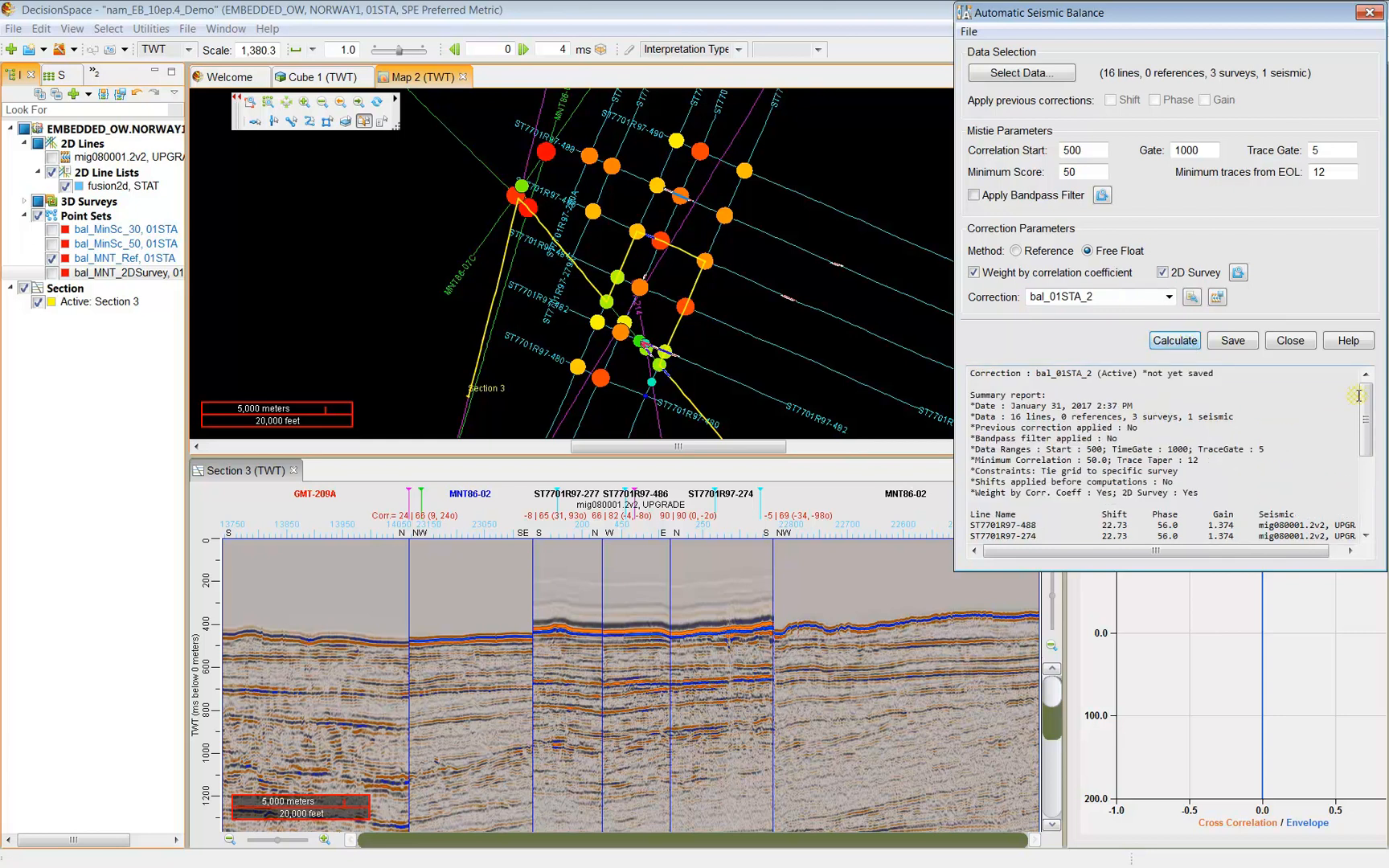
{"action": "scroll", "coordinate": [1154, 452], "scroll_direction": "down", "scroll_amount": 5}
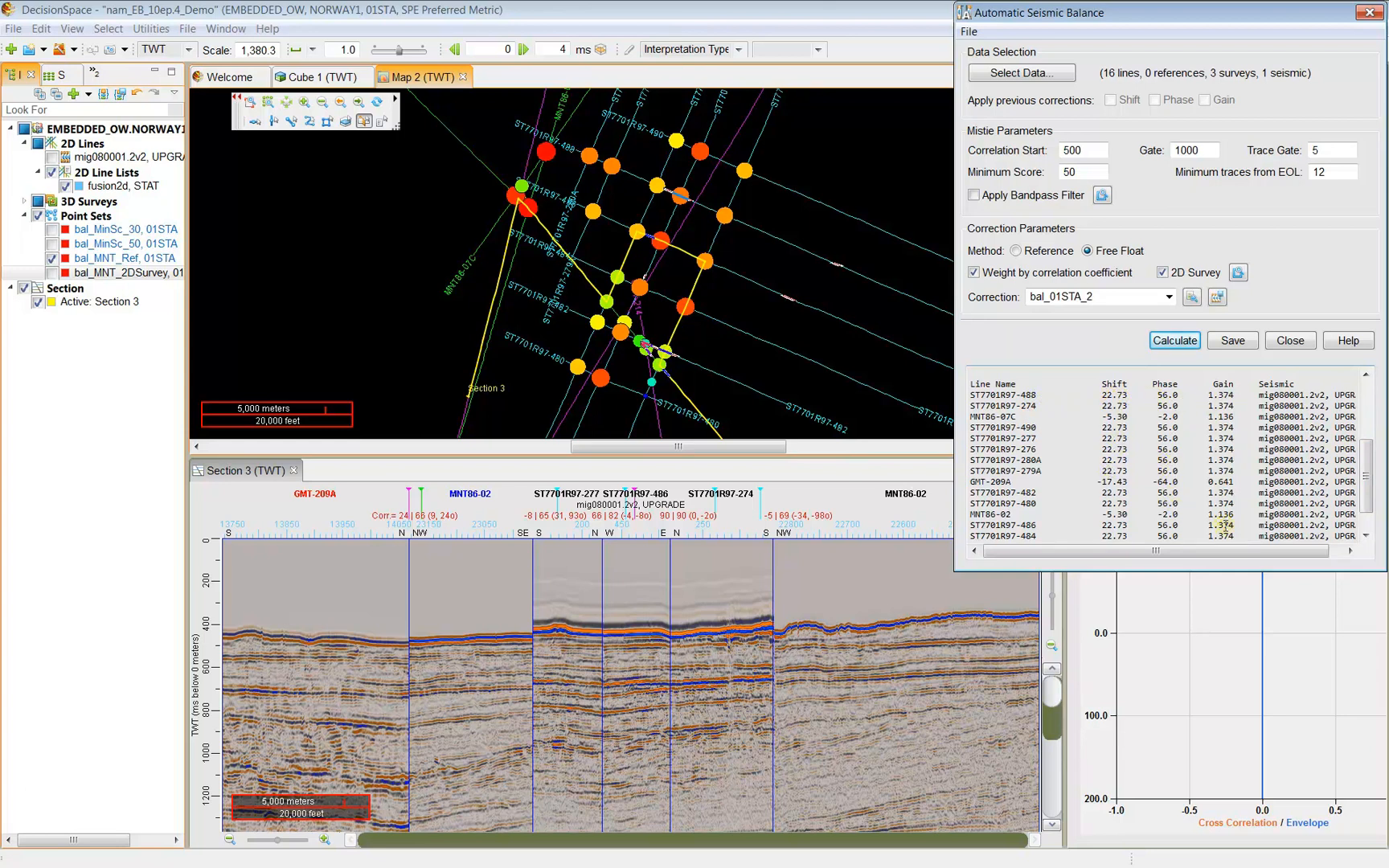
{"action": "scroll", "coordinate": [1223, 527], "scroll_direction": "up", "scroll_amount": 5}
{"action": "left_click", "coordinate": [1020, 72]}
{"action": "left_click_drag", "start_coordinate": [611, 194], "coordinate": [569, 242]}
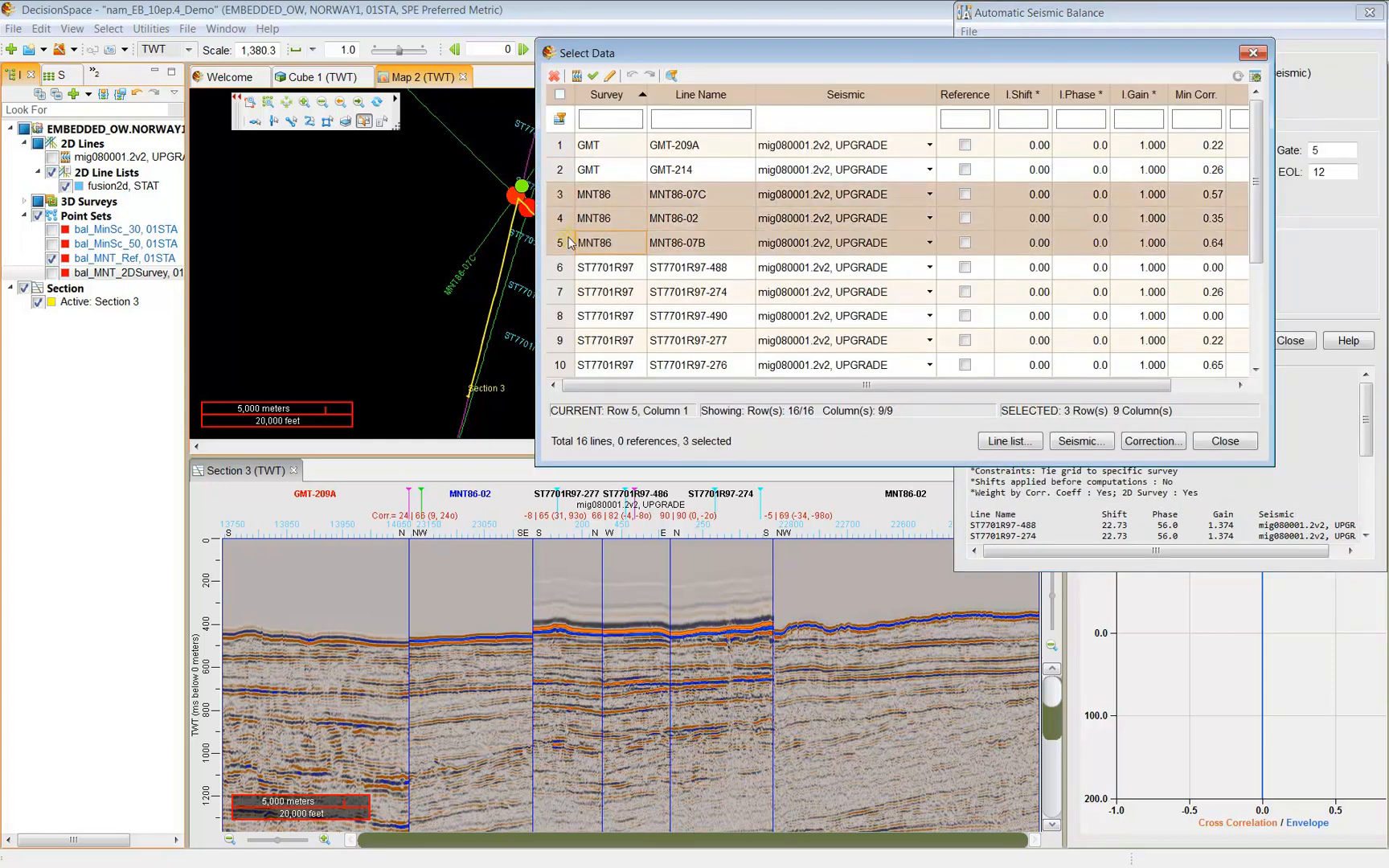
Reference-method recalculation gives ST7701R97 28.04 and GMT-209A -12.13; map the bal_MNT_2DSurvey points.
{"action": "left_click", "coordinate": [1225, 442]}
{"action": "left_click", "coordinate": [1032, 253]}
{"action": "left_click", "coordinate": [1187, 345]}
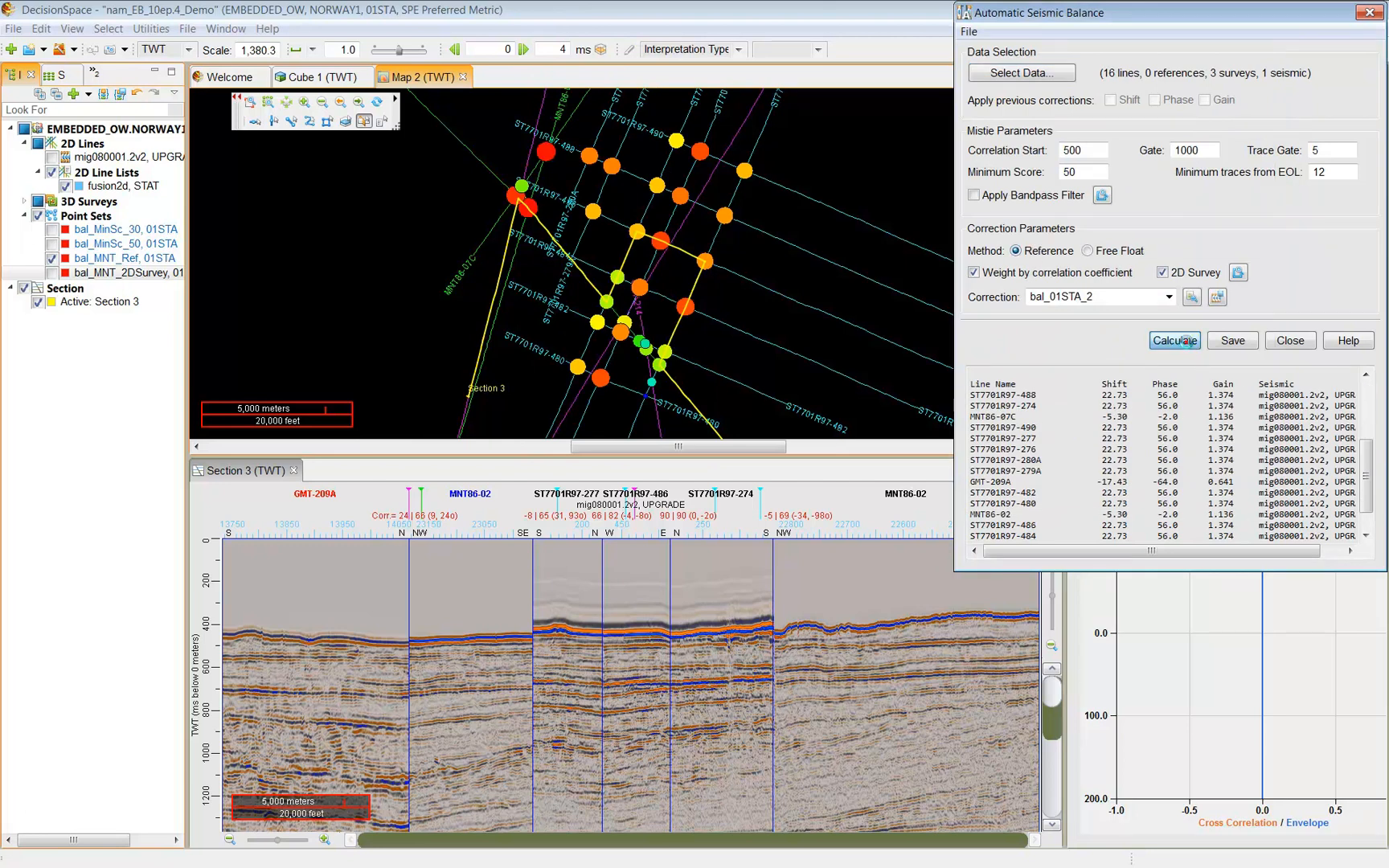
{"action": "left_click_drag", "start_coordinate": [1364, 406], "coordinate": [1362, 466]}
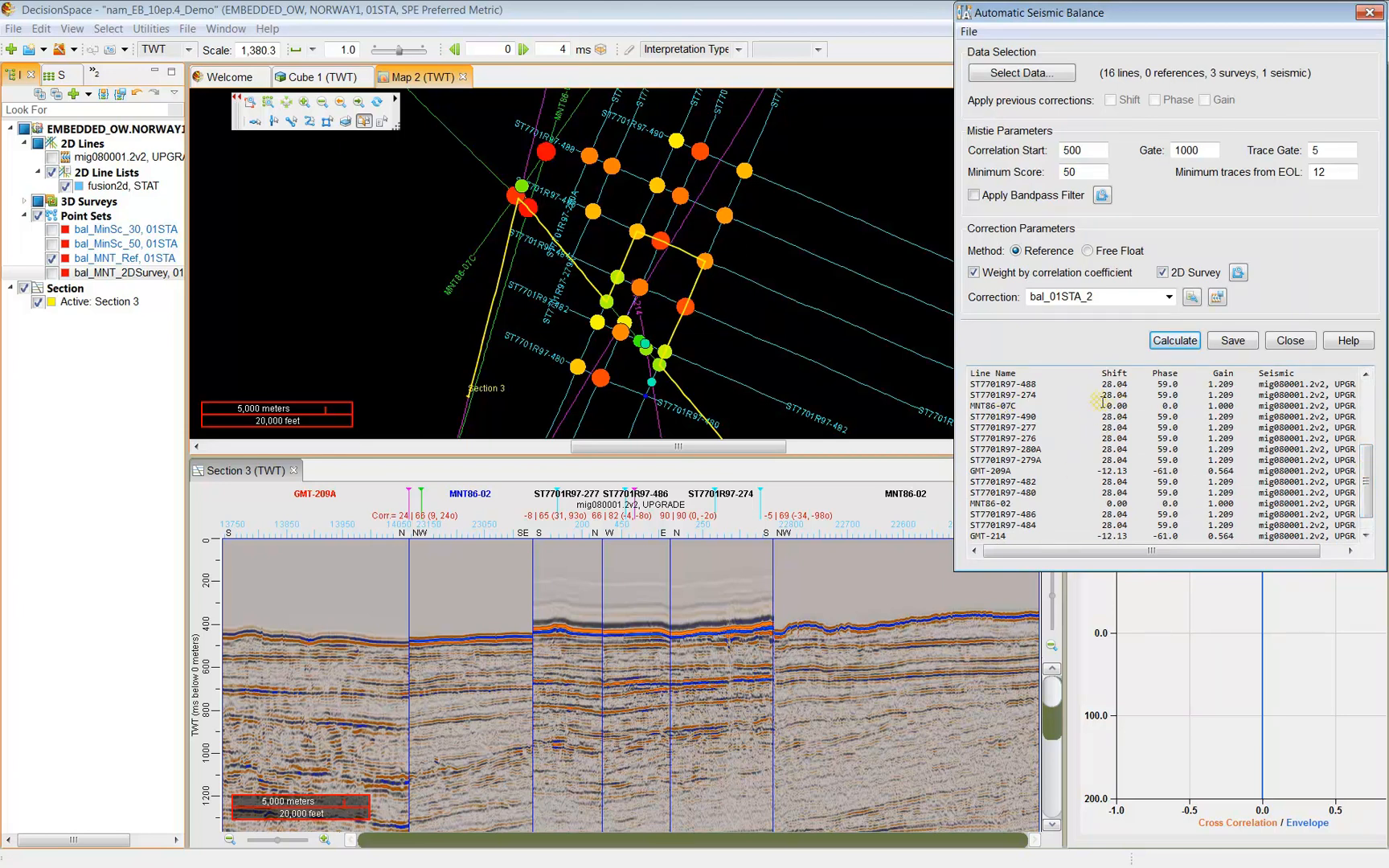
{"action": "left_click_drag", "start_coordinate": [1096, 471], "coordinate": [1157, 476]}
{"action": "left_click_drag", "start_coordinate": [1094, 384], "coordinate": [1224, 395]}
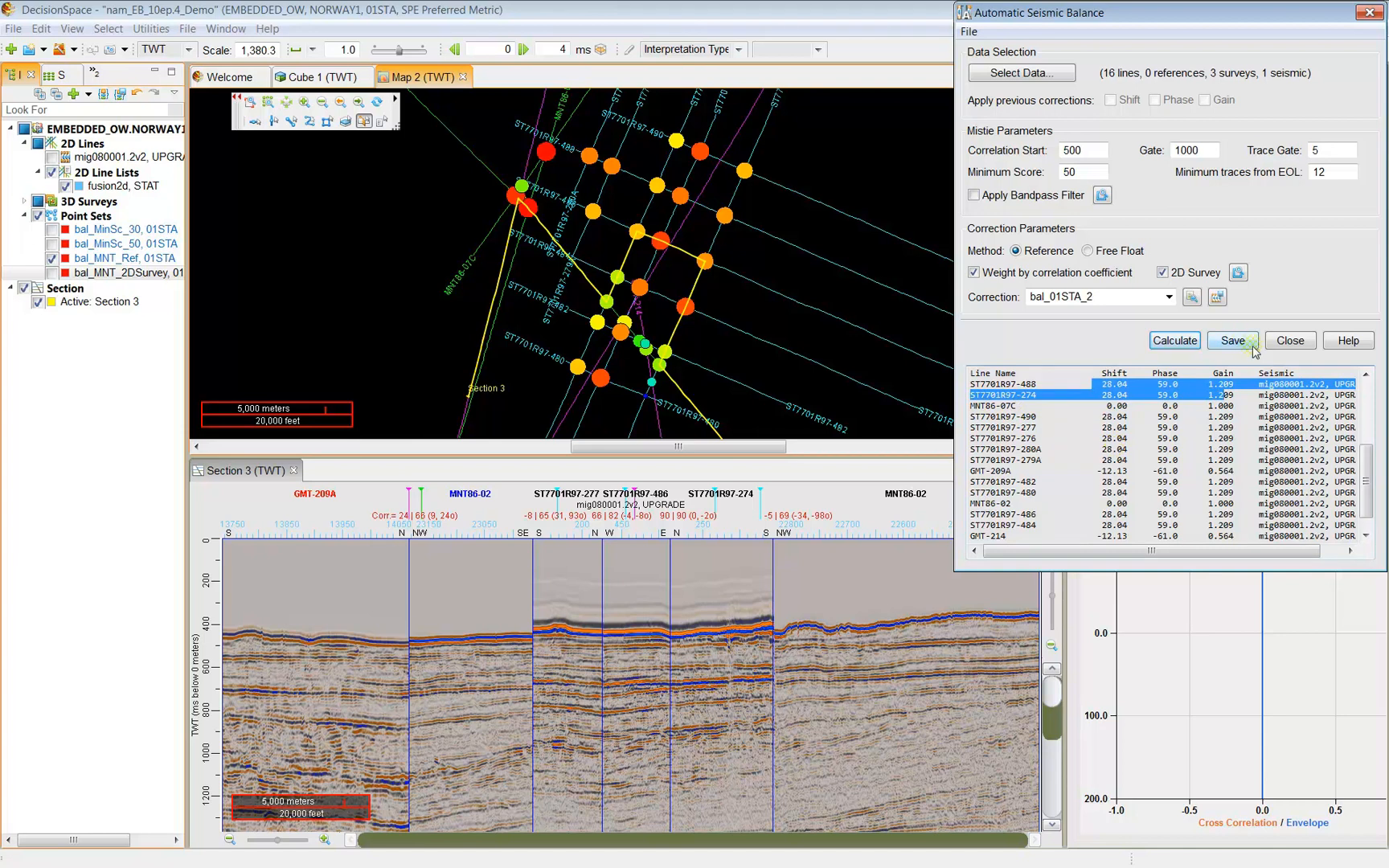
{"action": "left_click", "coordinate": [52, 272]}
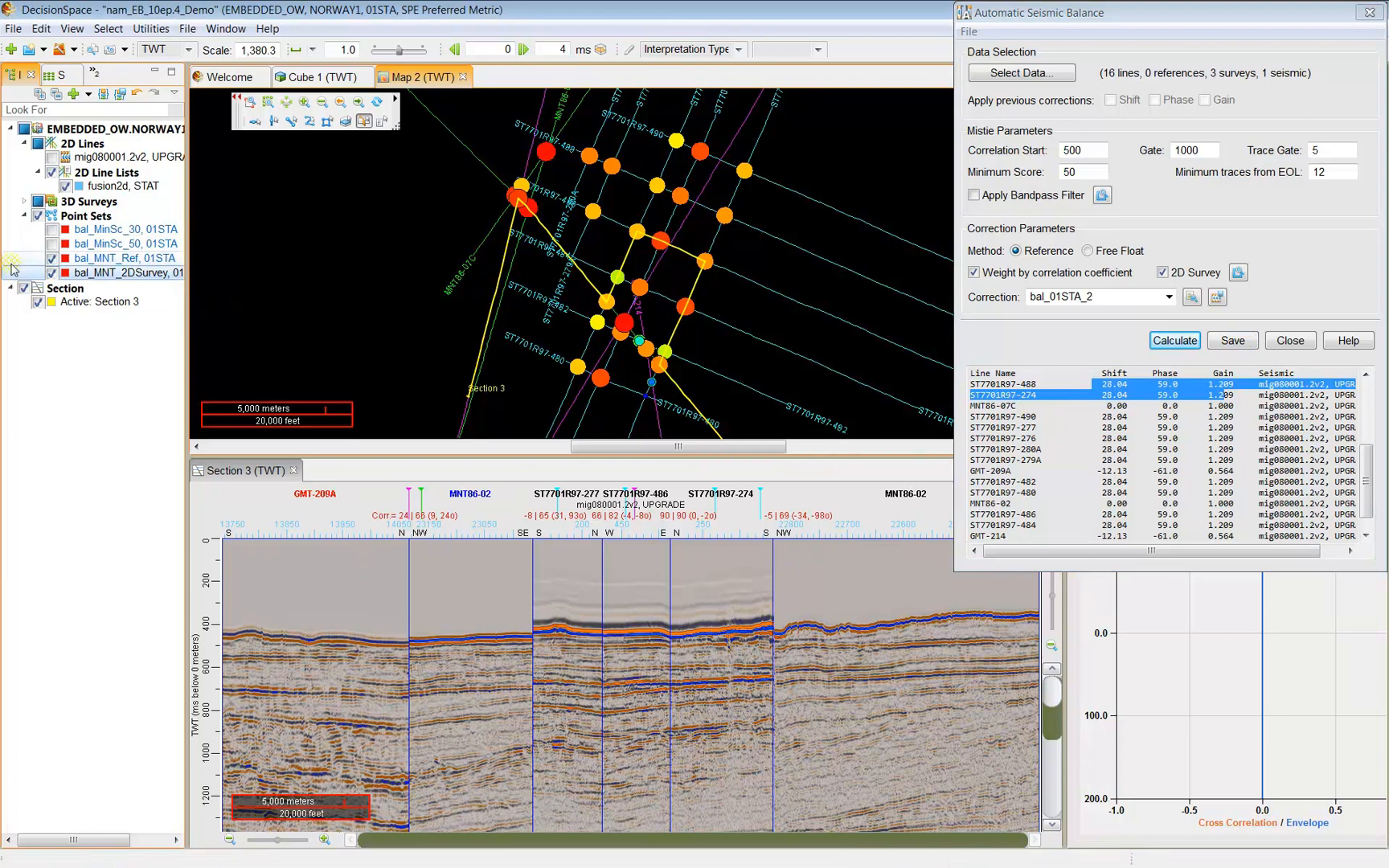
Hide bal_MNT_Ref and set up user-range correlation of GMT-209A against reference MNT86-02.
{"action": "left_click", "coordinate": [51, 258]}
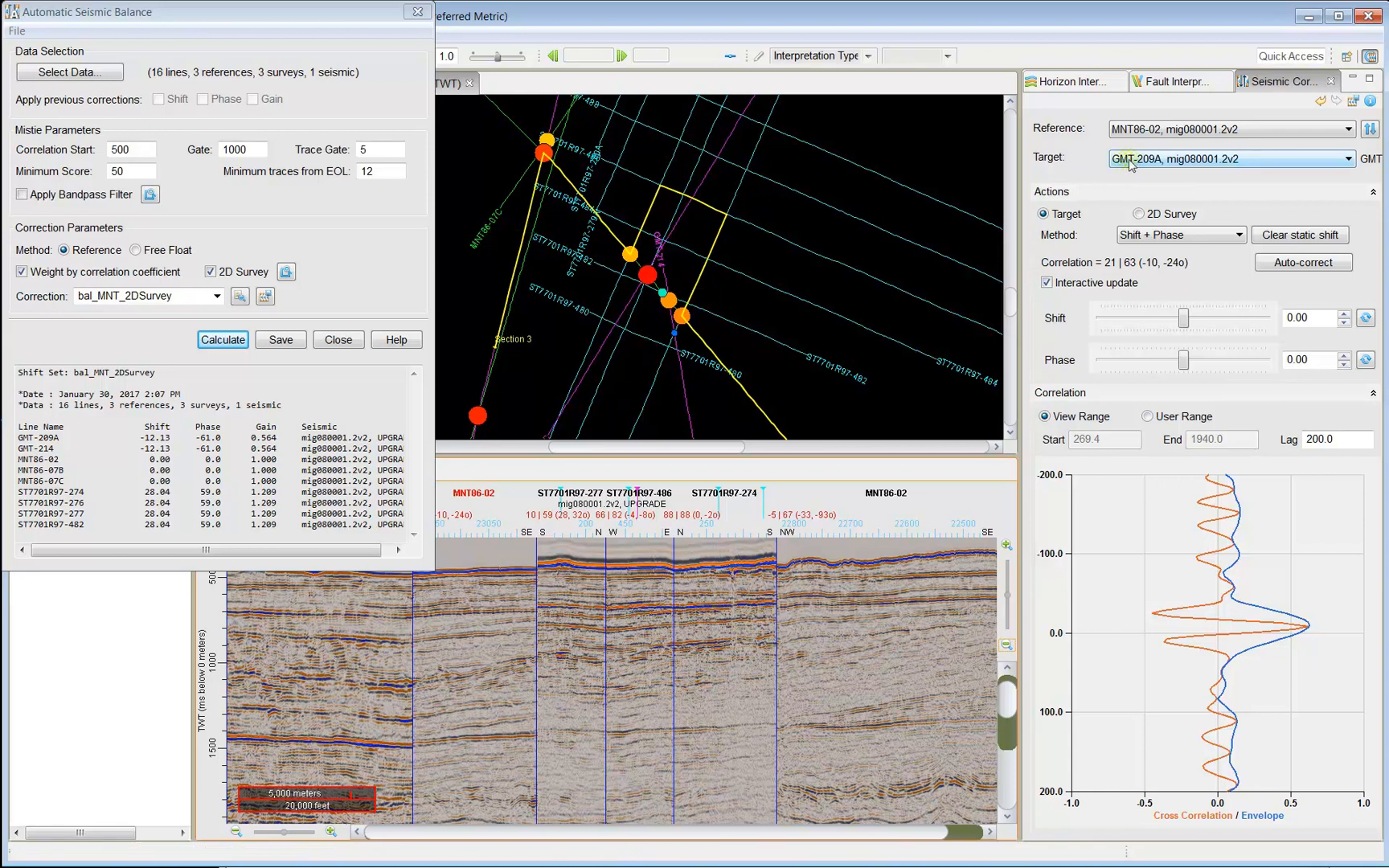
{"action": "left_click", "coordinate": [70, 437]}
{"action": "left_click", "coordinate": [1161, 418]}
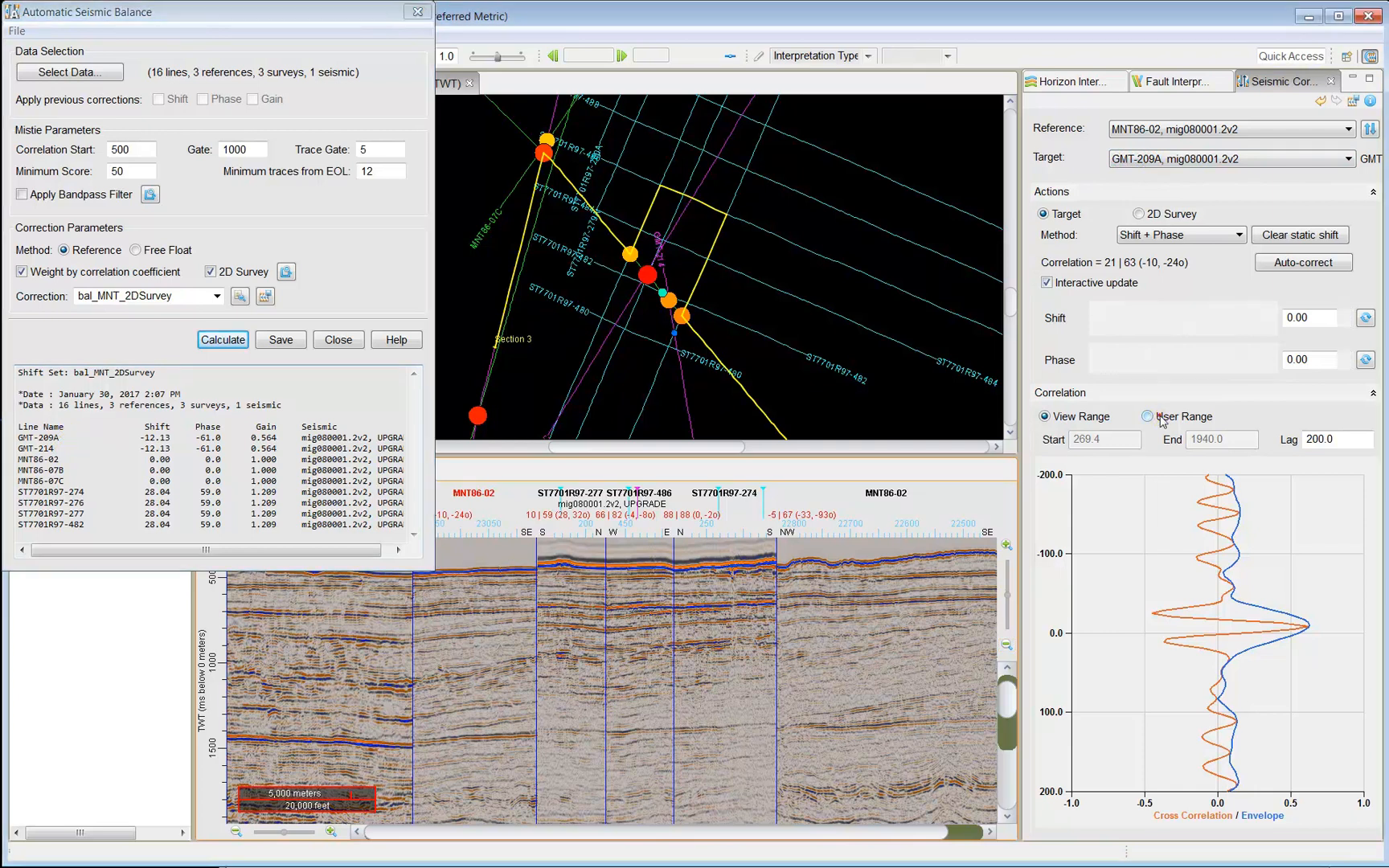
Set the correlation window to 500–1500 and auto-correct GMT-209A.
{"action": "type", "text": "500"}
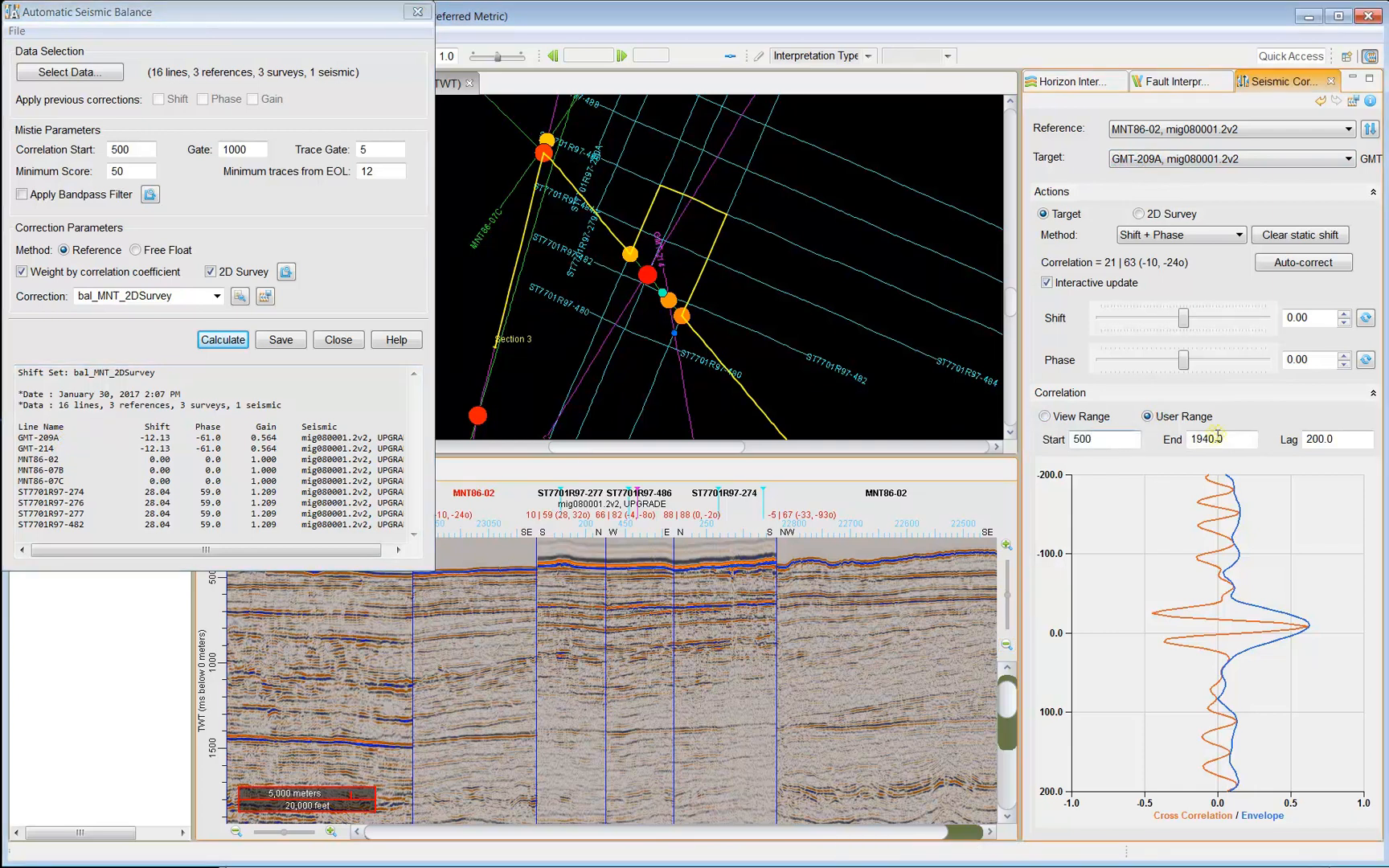
{"action": "key", "text": "Tab"}
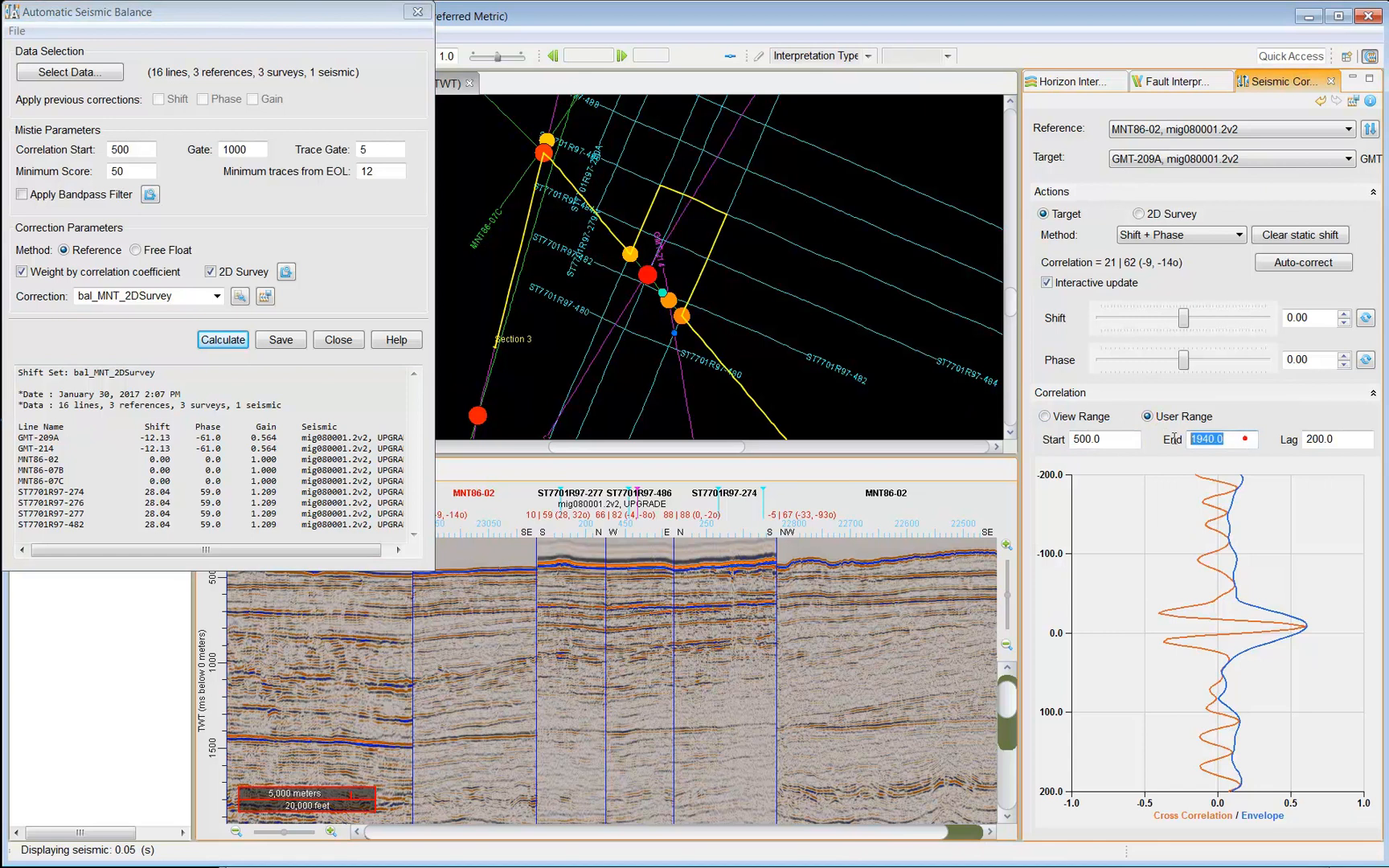
{"action": "type", "text": "1500"}
{"action": "left_click", "coordinate": [1356, 443]}
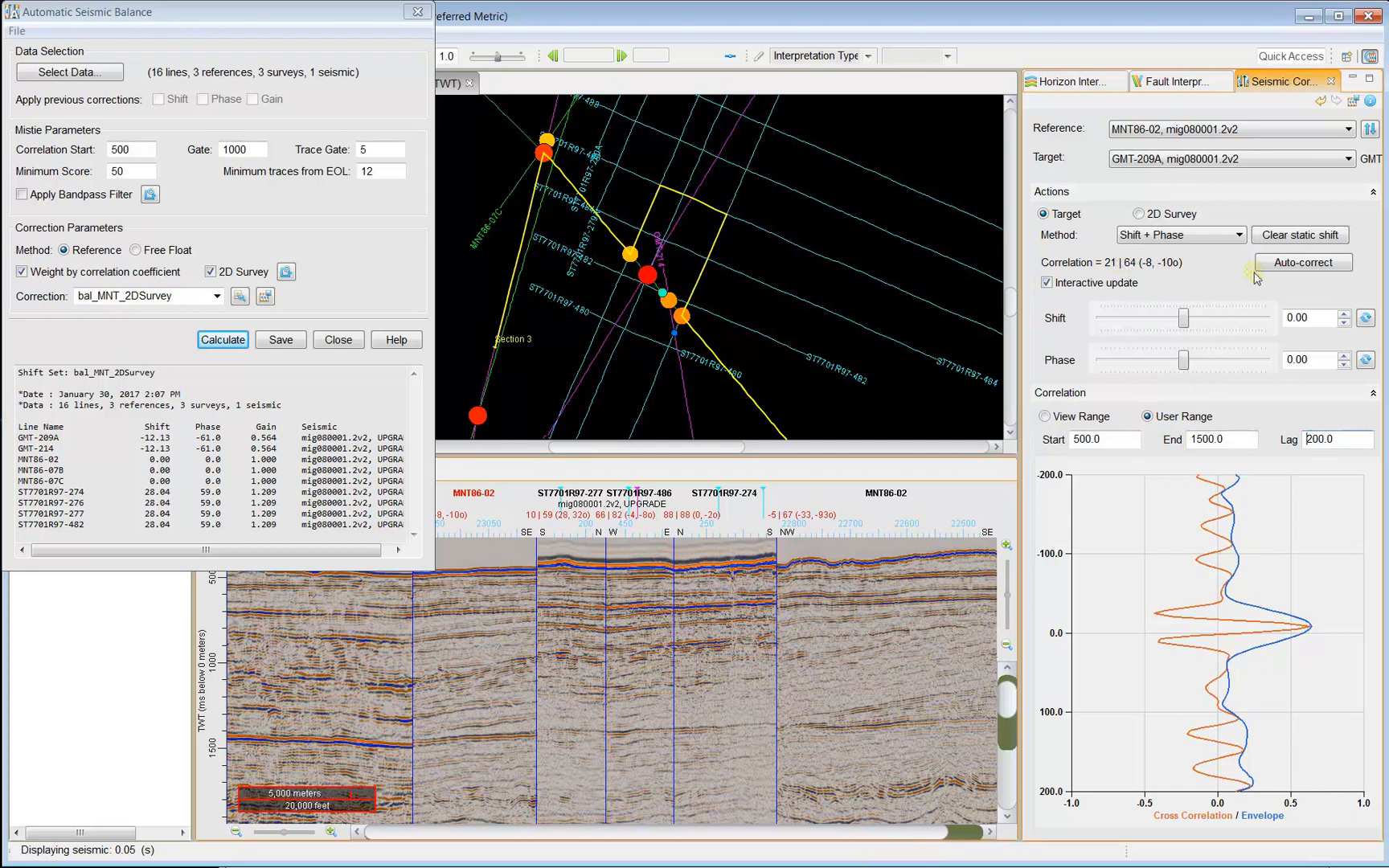
{"action": "left_click", "coordinate": [1315, 263]}
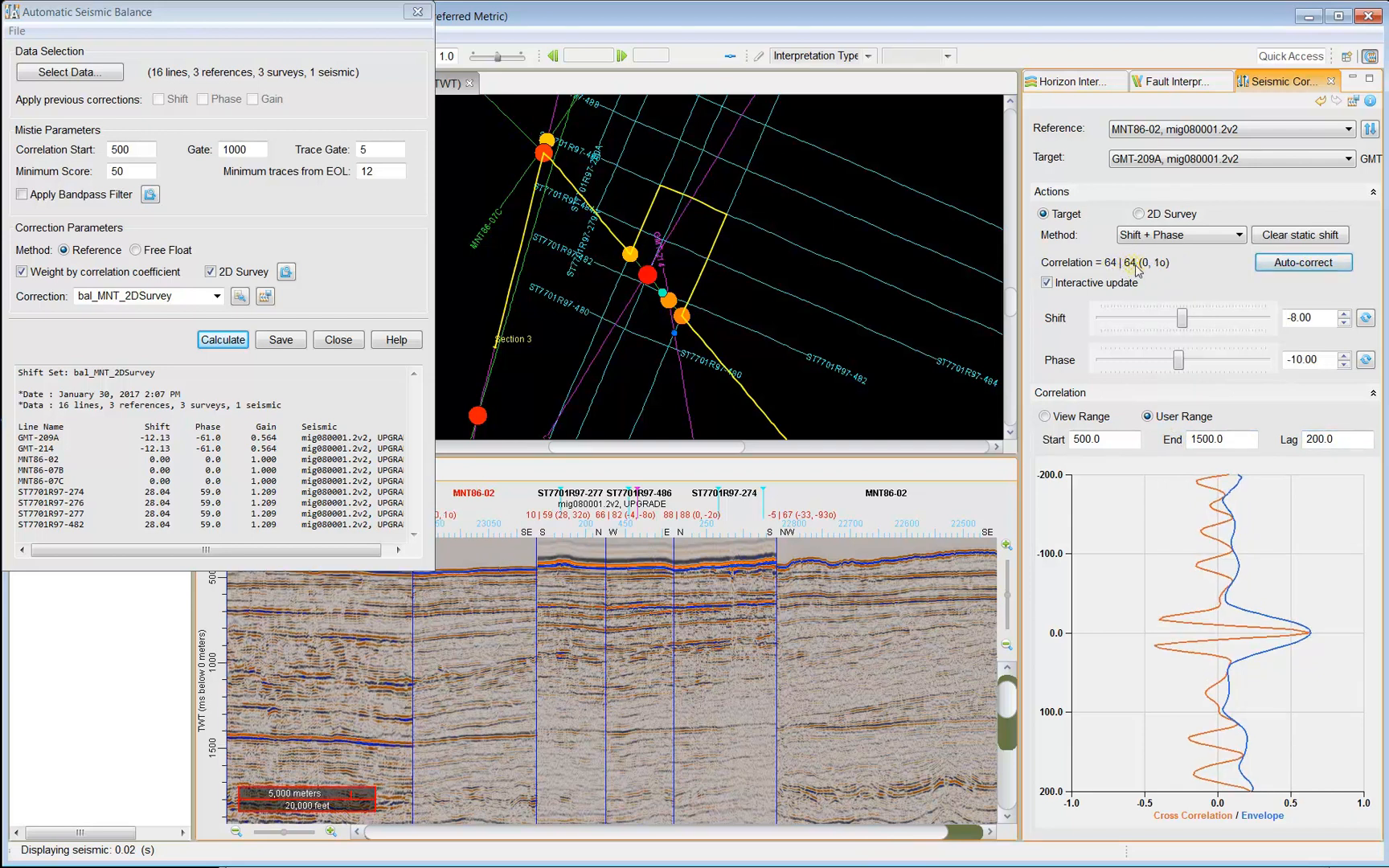
Reset the correction, apply shift -12 and phase -61, then target ST7701R97-277.
{"action": "left_click", "coordinate": [1366, 318]}
{"action": "left_click", "coordinate": [1366, 360]}
{"action": "left_click_drag", "start_coordinate": [1310, 314], "coordinate": [1281, 311]}
{"action": "type", "text": "-12"}
{"action": "left_click_drag", "start_coordinate": [1310, 360], "coordinate": [1275, 364]}
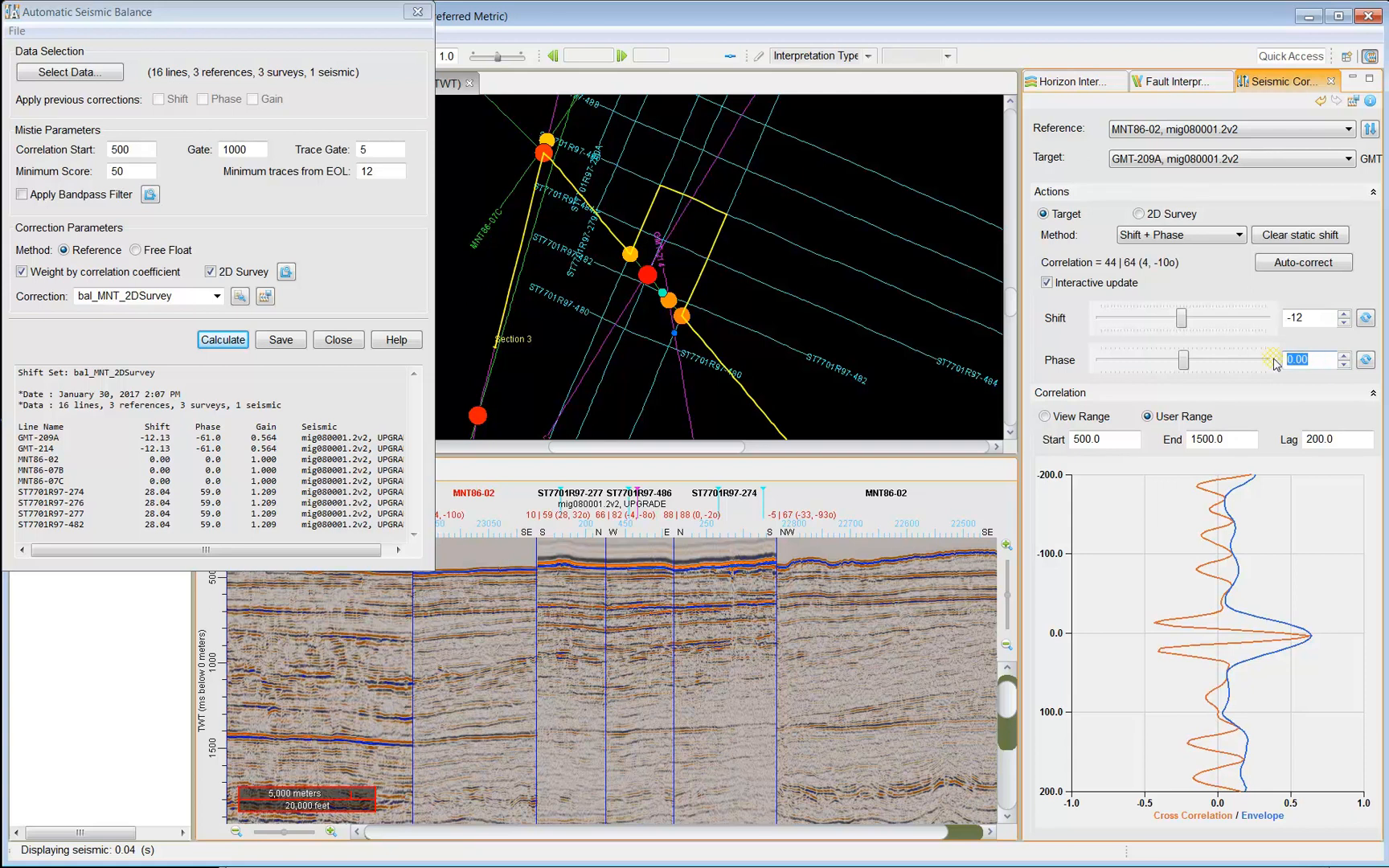
{"action": "type", "text": "-61"}
{"action": "left_click", "coordinate": [1316, 319]}
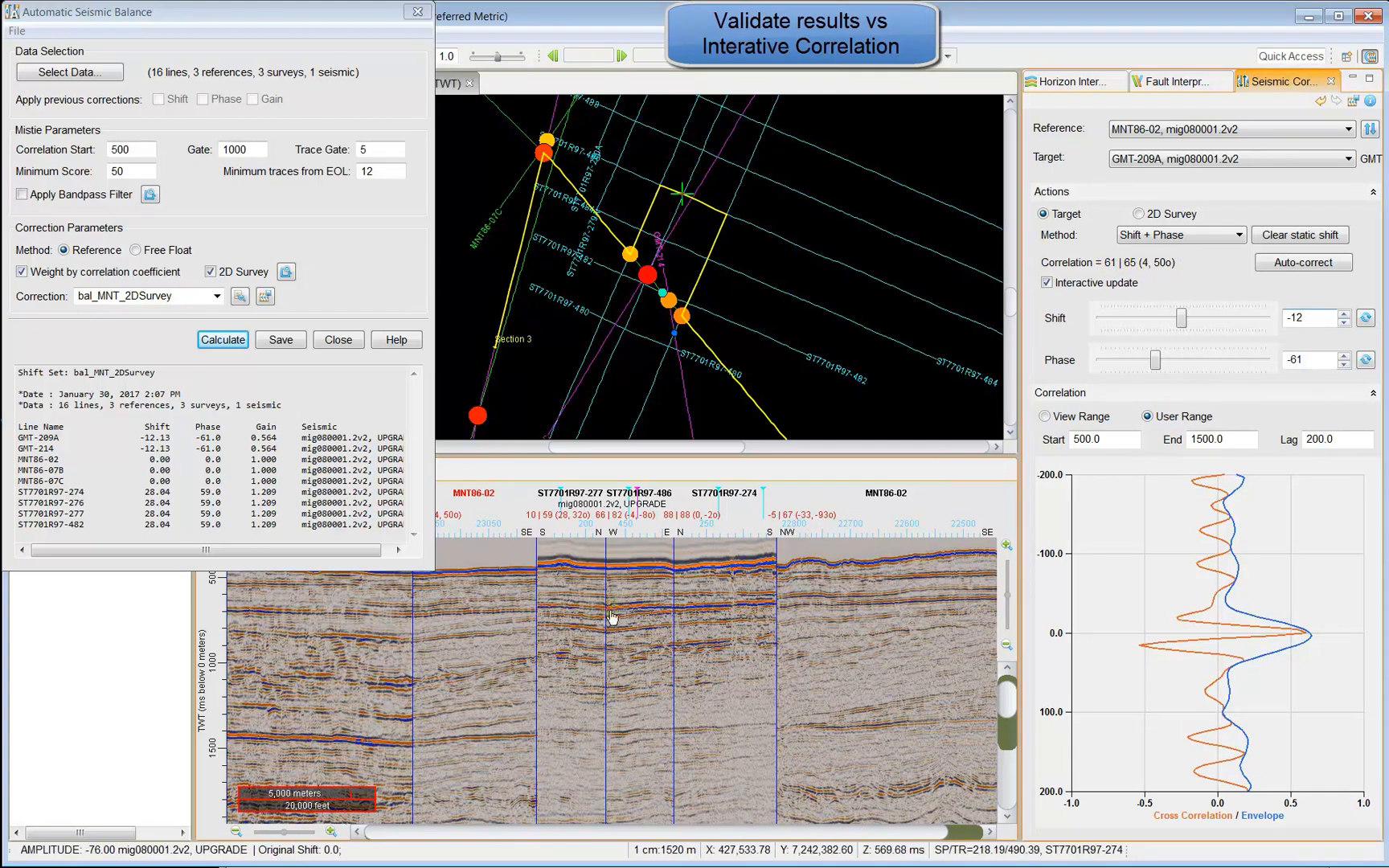
{"action": "left_click", "coordinate": [575, 593]}
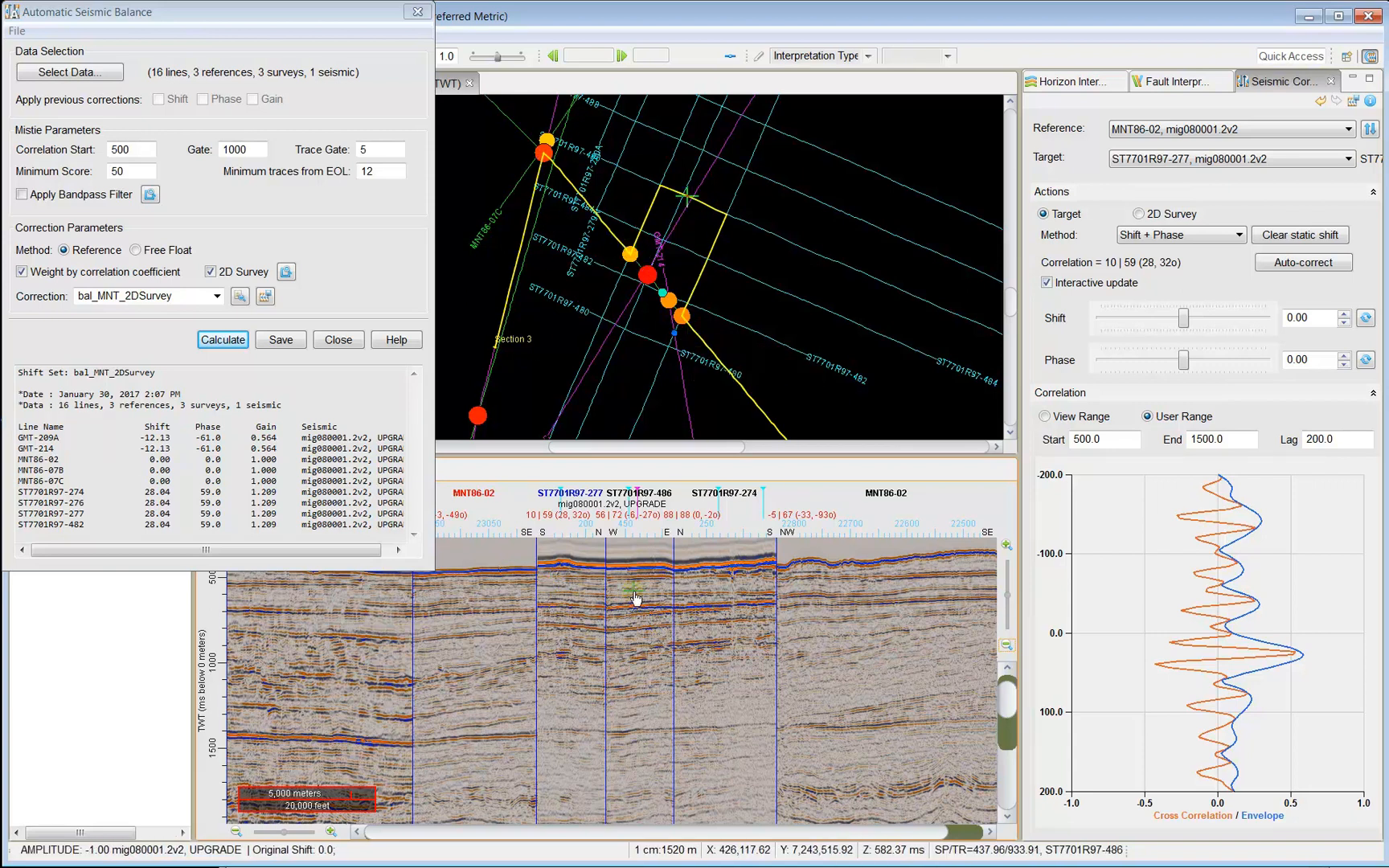
Auto-correct ST7701R97-277, then reset it and apply shift 28 and phase 59 manually.
{"action": "left_click", "coordinate": [1309, 264]}
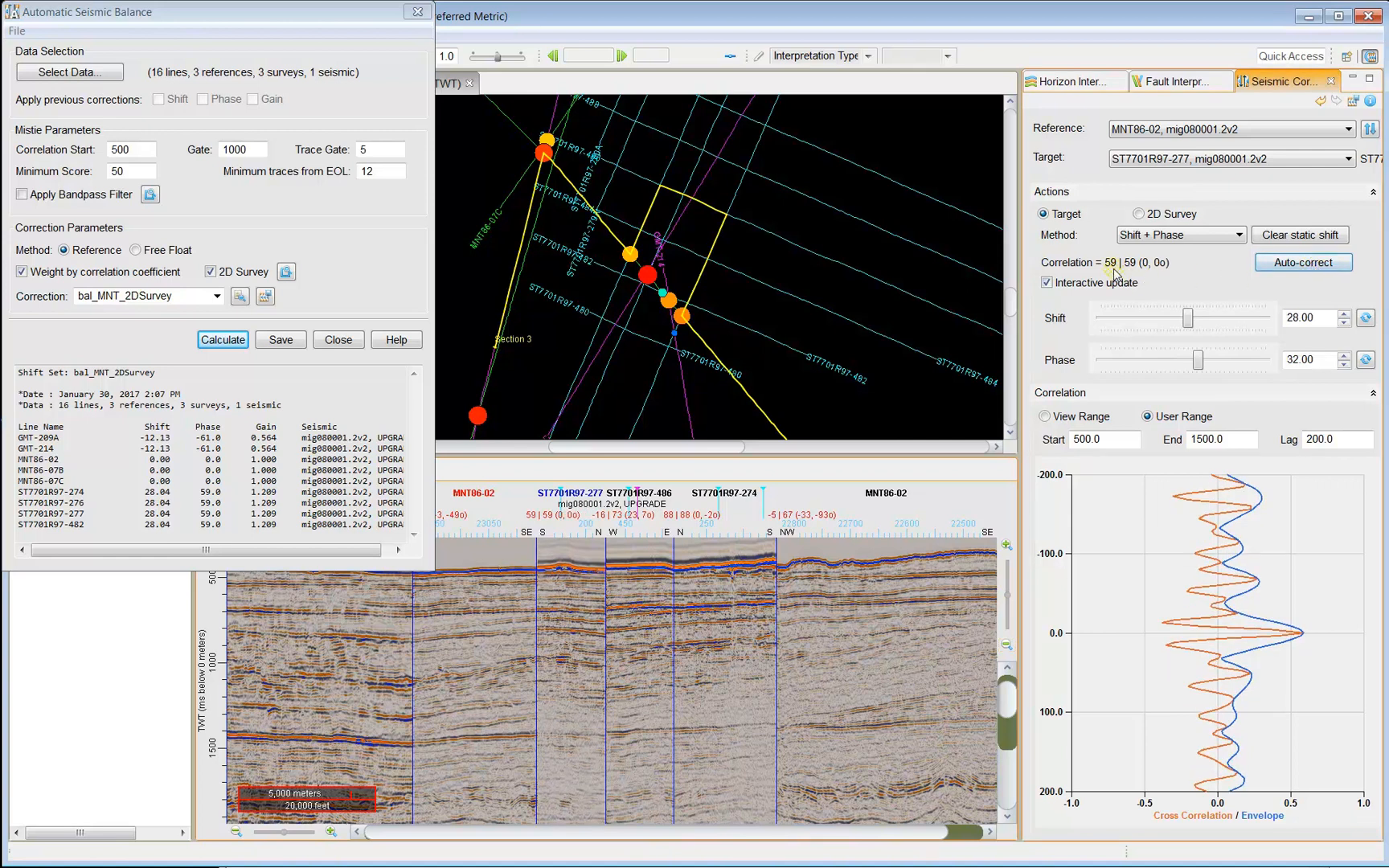
{"action": "left_click", "coordinate": [1366, 320]}
{"action": "left_click", "coordinate": [1365, 360]}
{"action": "double_click", "coordinate": [1296, 318]}
{"action": "type", "text": "28"}
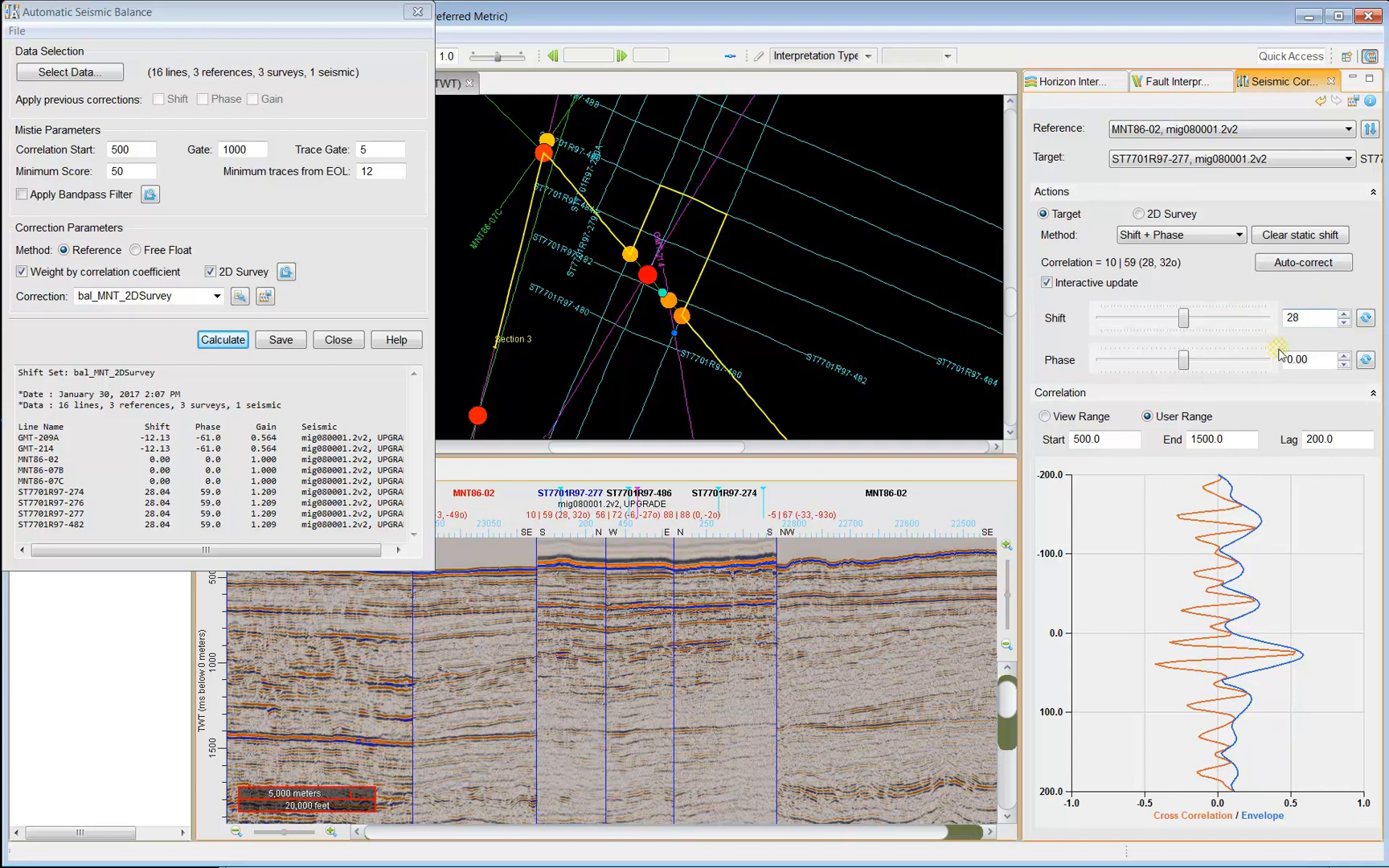
{"action": "double_click", "coordinate": [1294, 360]}
{"action": "type", "text": "59"}
{"action": "key", "text": "Return"}
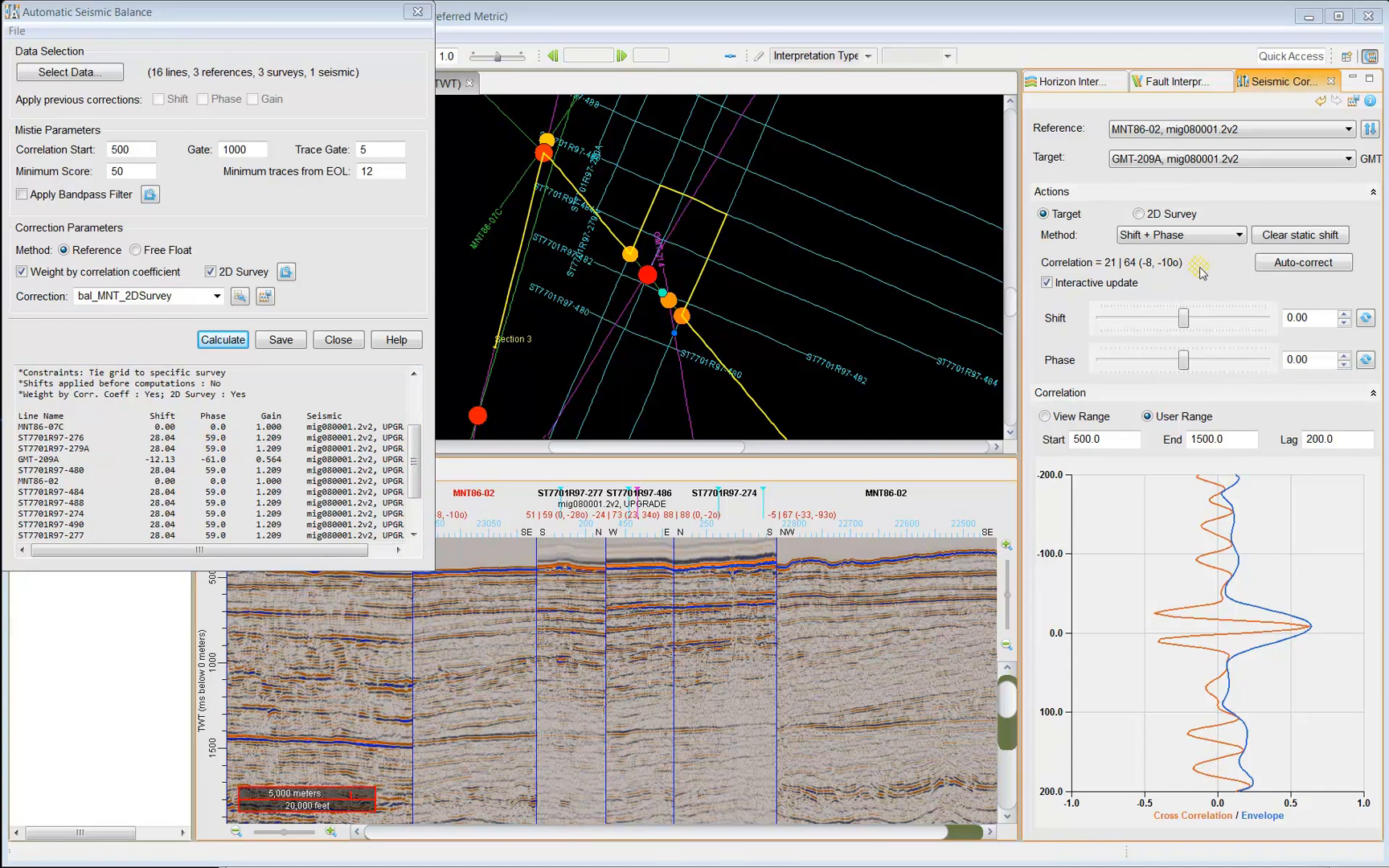
In the mistie correction table, change GMT-209A's MNT86-02 tie O.Corr.C from 0.66 to 0.96.
{"action": "left_click", "coordinate": [239, 297]}
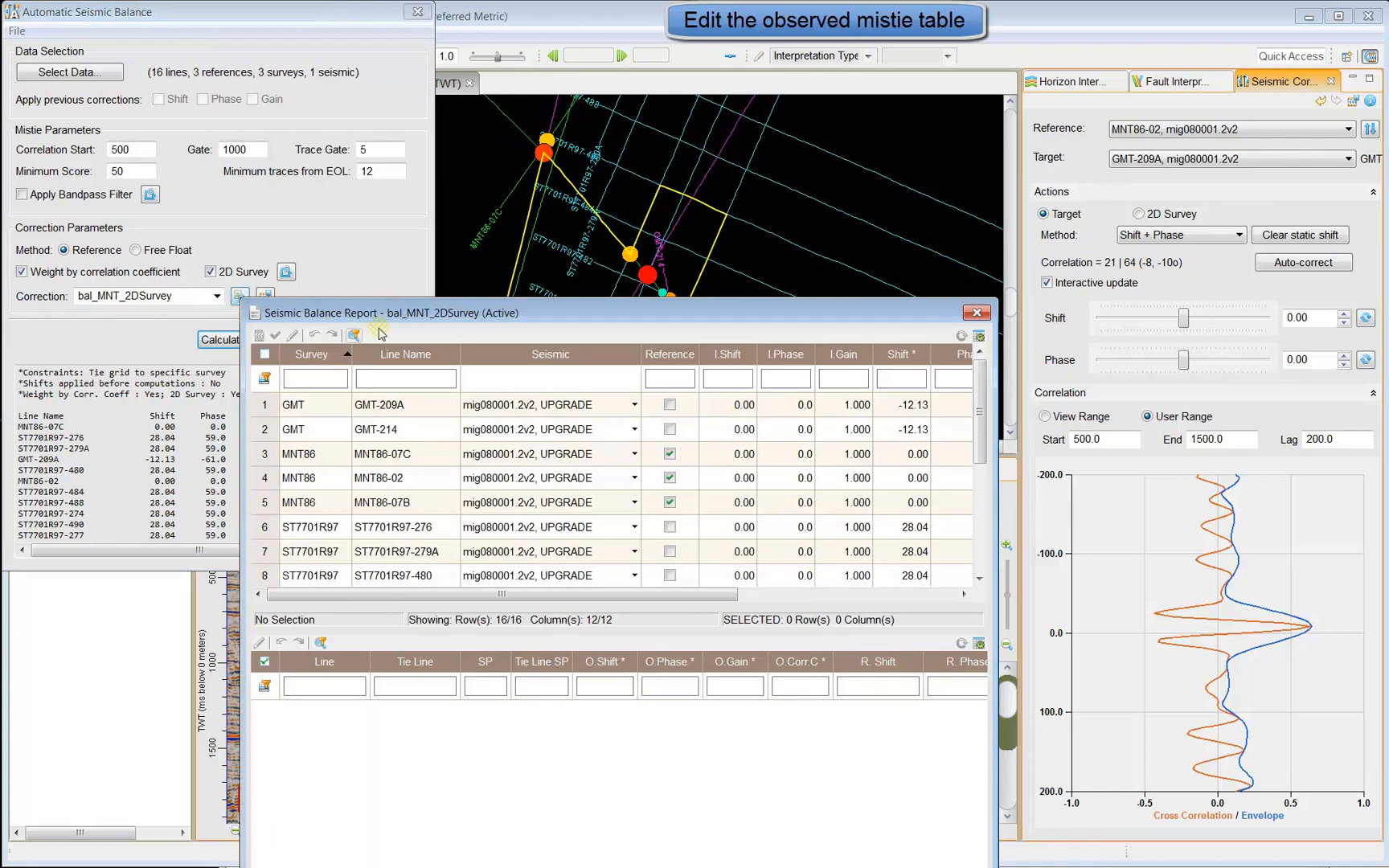
{"action": "left_click_drag", "start_coordinate": [620, 294], "coordinate": [531, 28]}
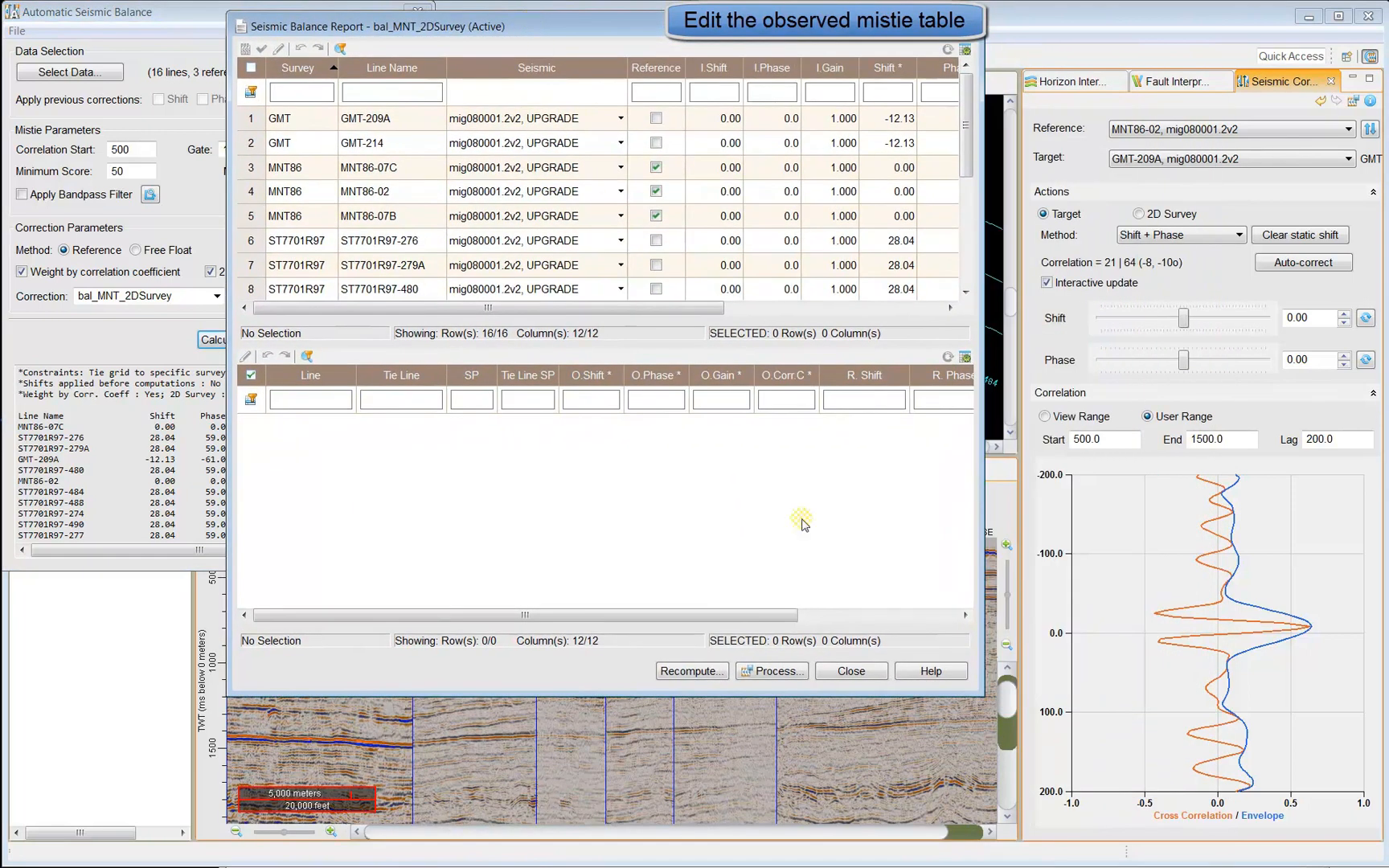
{"action": "left_click_drag", "start_coordinate": [980, 540], "coordinate": [1348, 540]}
{"action": "left_click", "coordinate": [305, 120]}
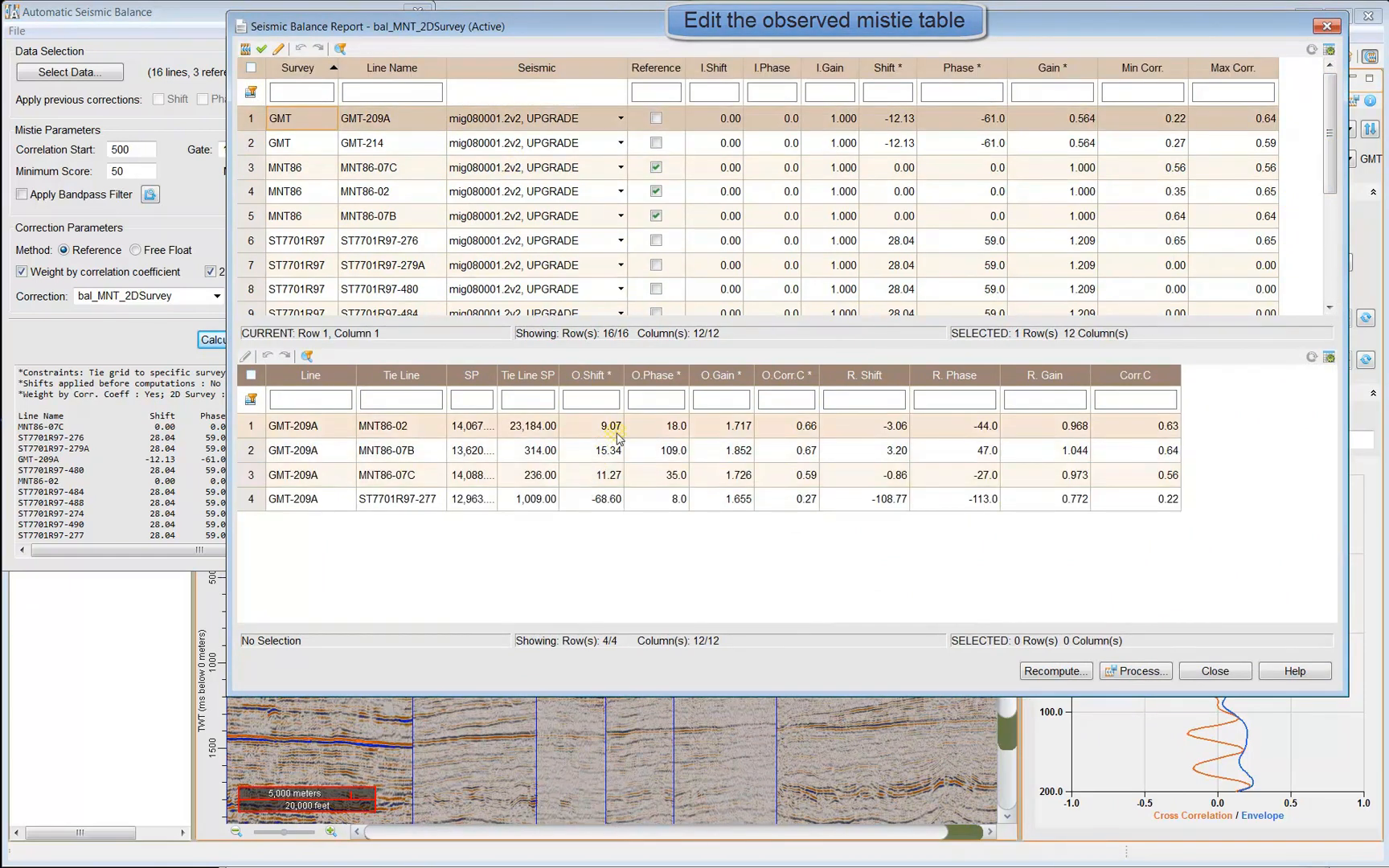
{"action": "left_click", "coordinate": [808, 430]}
{"action": "left_click", "coordinate": [803, 428]}
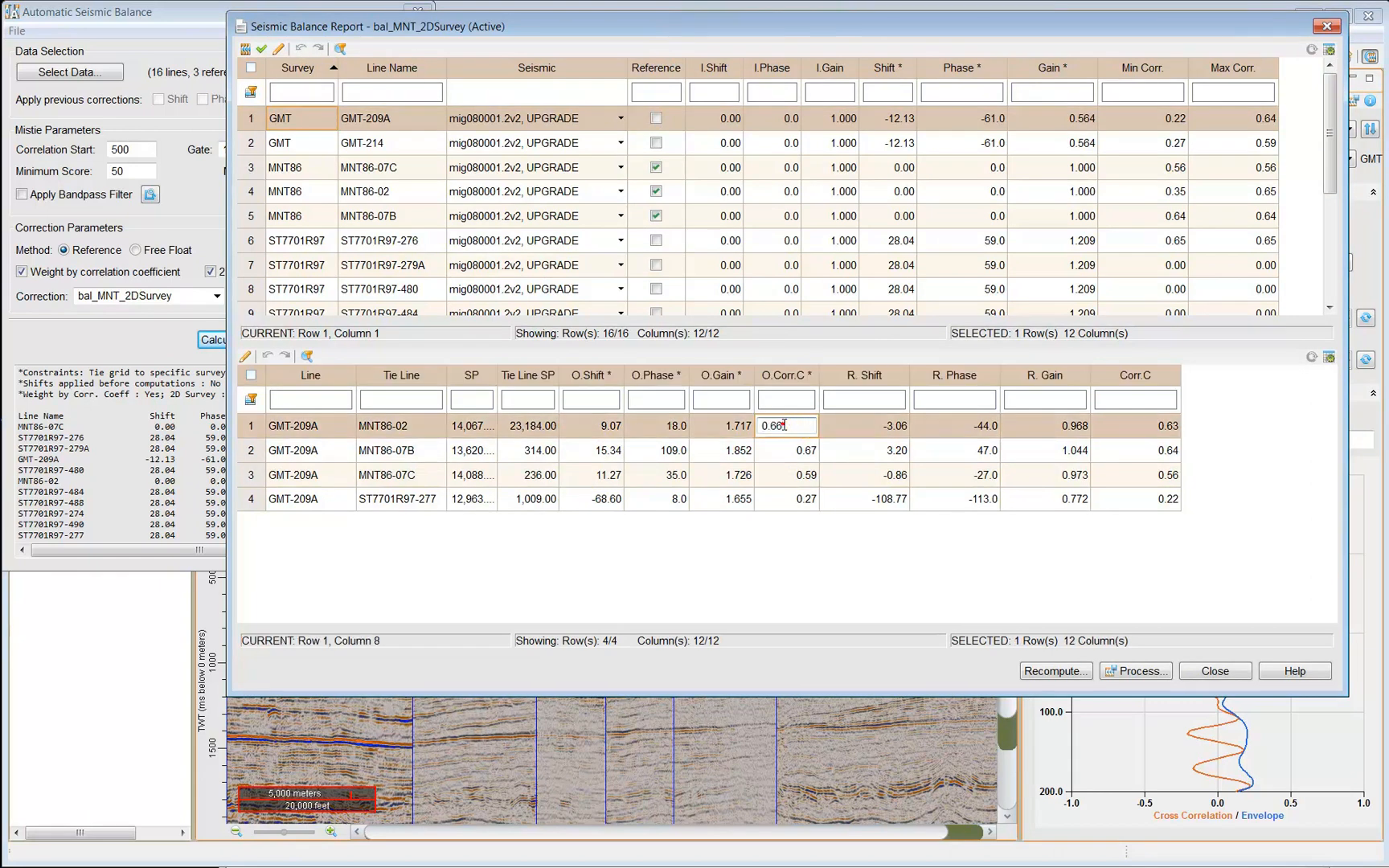
{"action": "left_click_drag", "start_coordinate": [774, 427], "coordinate": [800, 426]}
{"action": "type", "text": "9"}
{"action": "left_click", "coordinate": [1169, 428]}
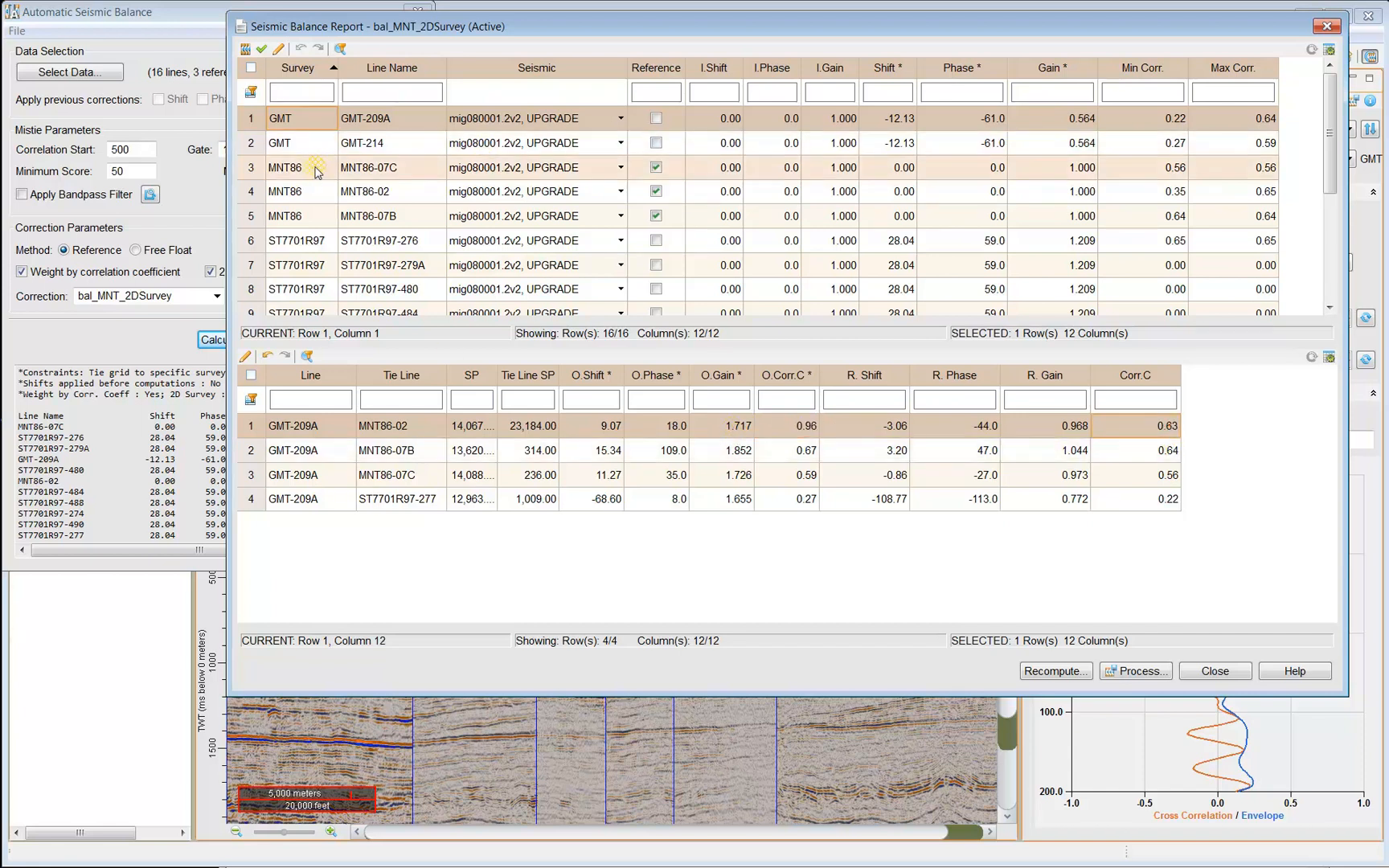
Set MNT86-02's tie O.Corr.C to 0.94 and recompute the corrections.
{"action": "left_click", "coordinate": [306, 191]}
{"action": "left_click", "coordinate": [772, 426]}
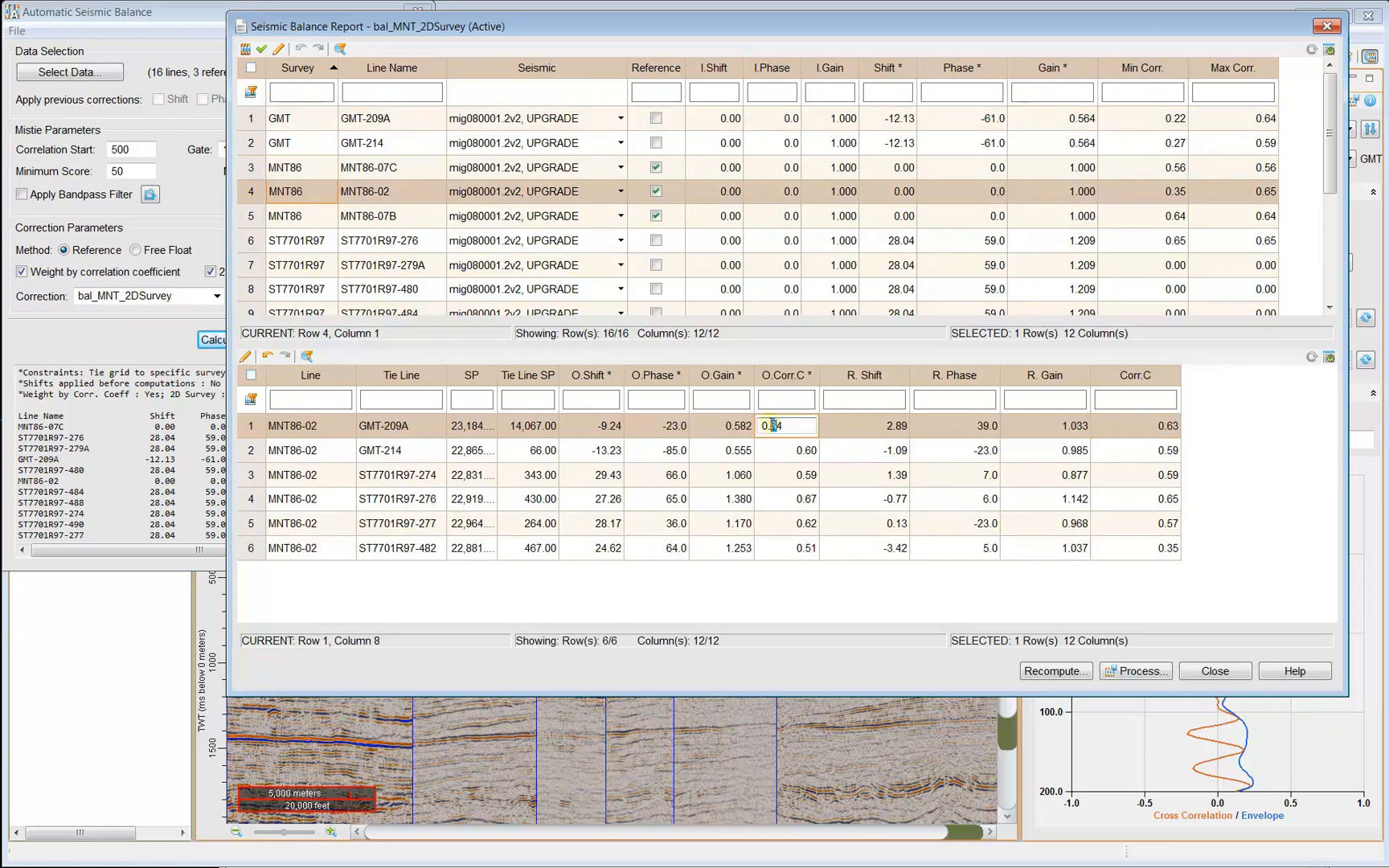
{"action": "left_click", "coordinate": [848, 426]}
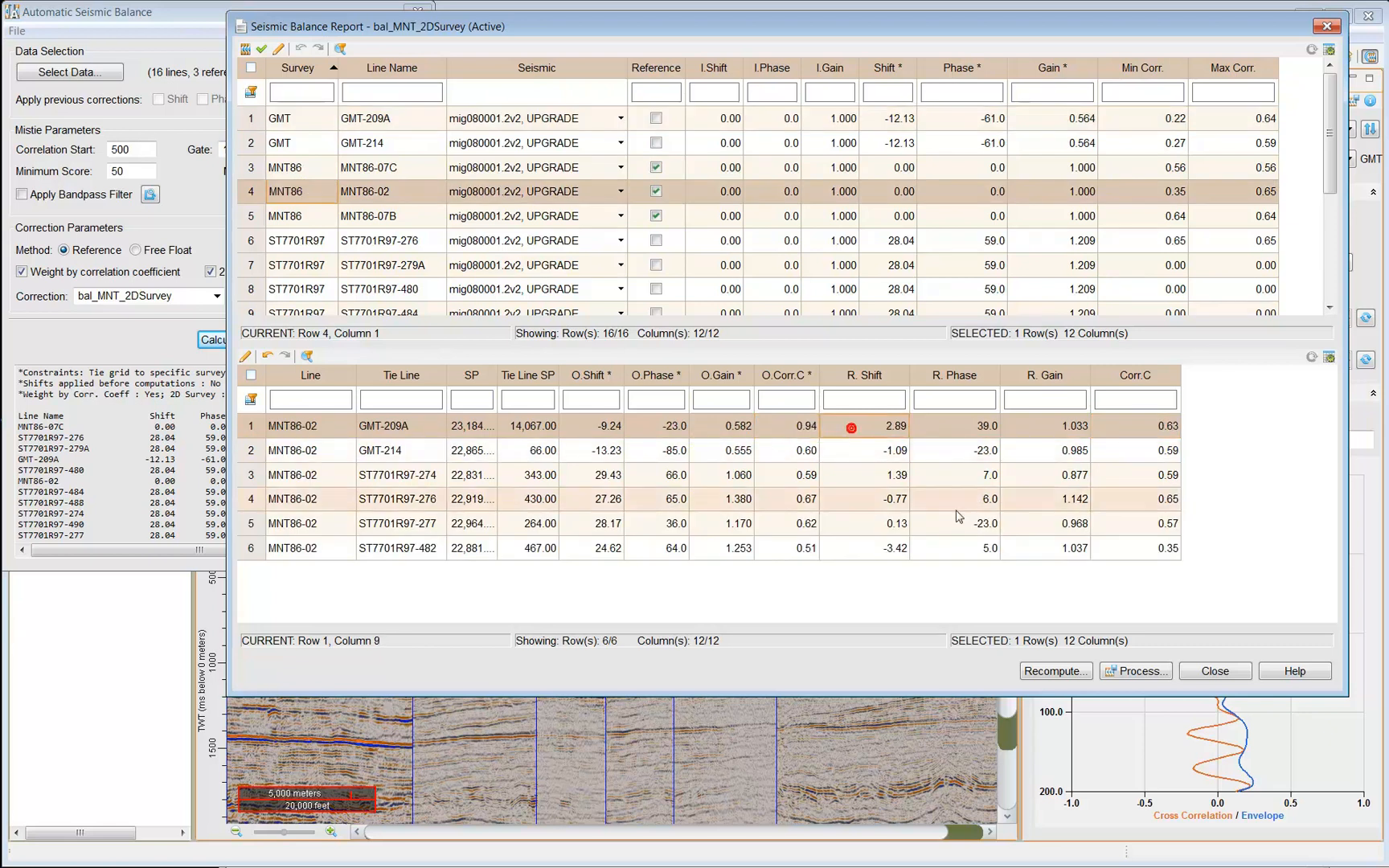
{"action": "left_click", "coordinate": [1055, 671]}
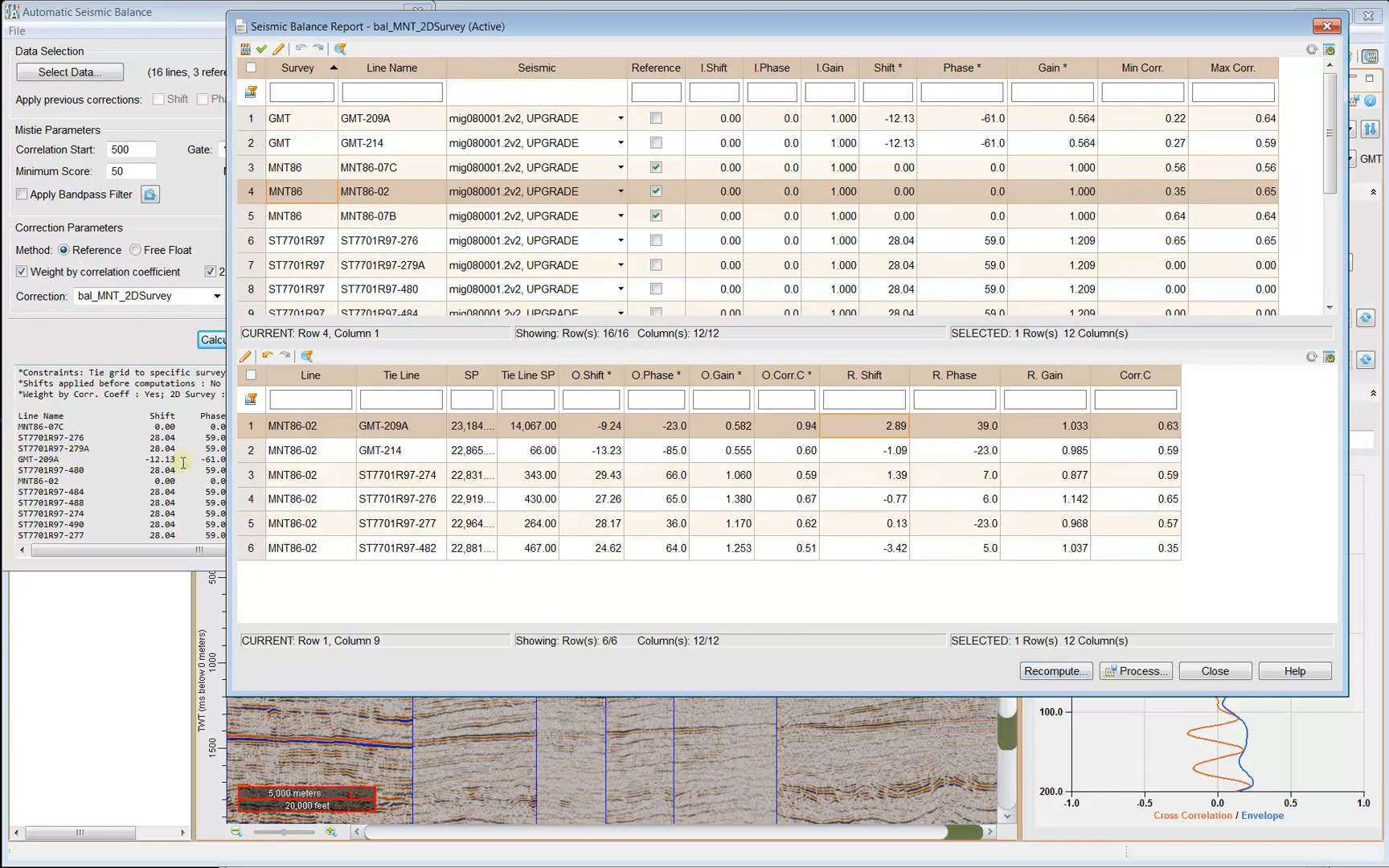
Check GMT-209A's recomputed shift -11.82 and phase -57.0 in the summary, then close the report.
{"action": "left_click_drag", "start_coordinate": [679, 32], "coordinate": [1055, 32]}
{"action": "scroll", "coordinate": [406, 457], "scroll_direction": "down", "scroll_amount": 4}
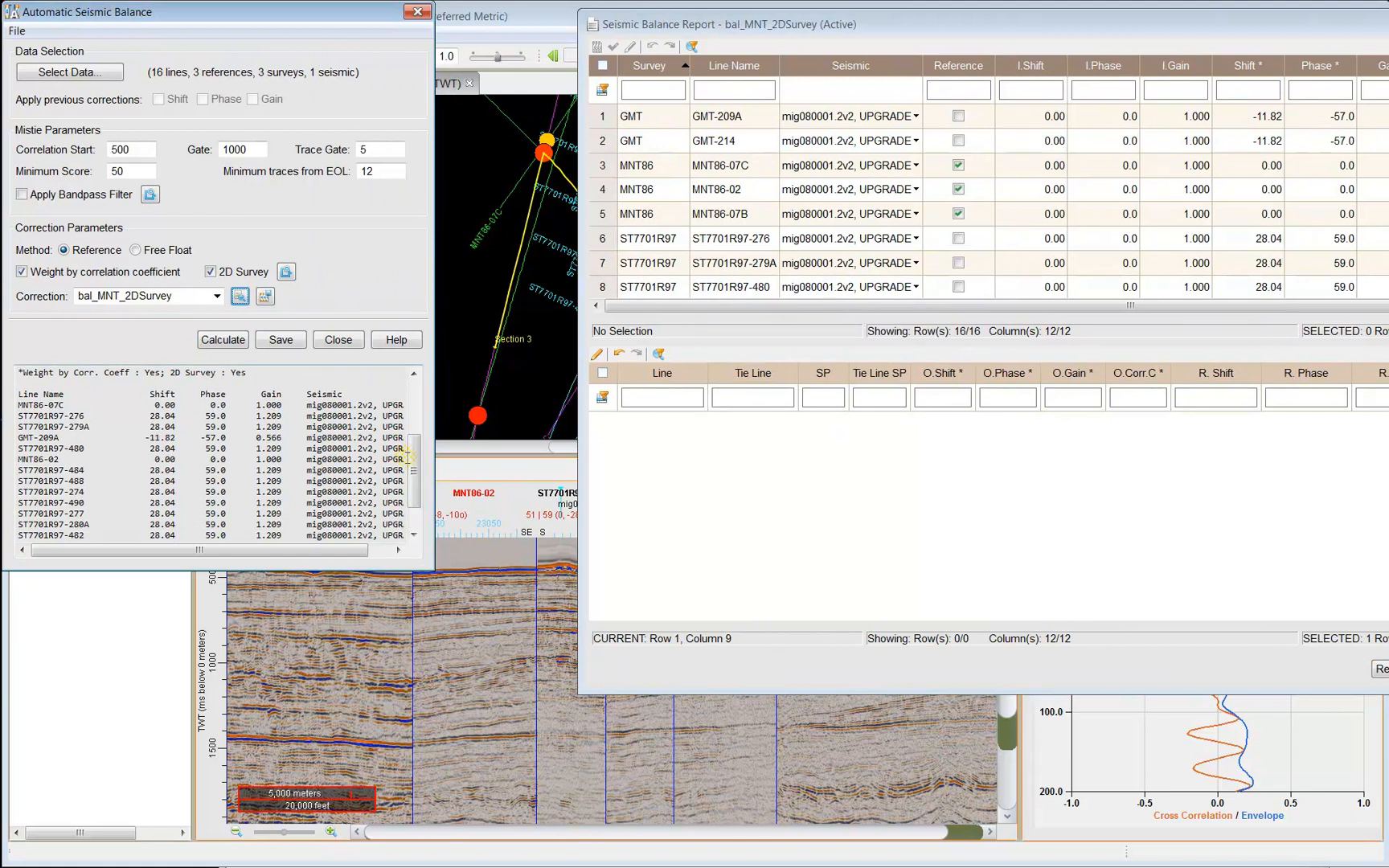
{"action": "left_click_drag", "start_coordinate": [145, 438], "coordinate": [277, 438]}
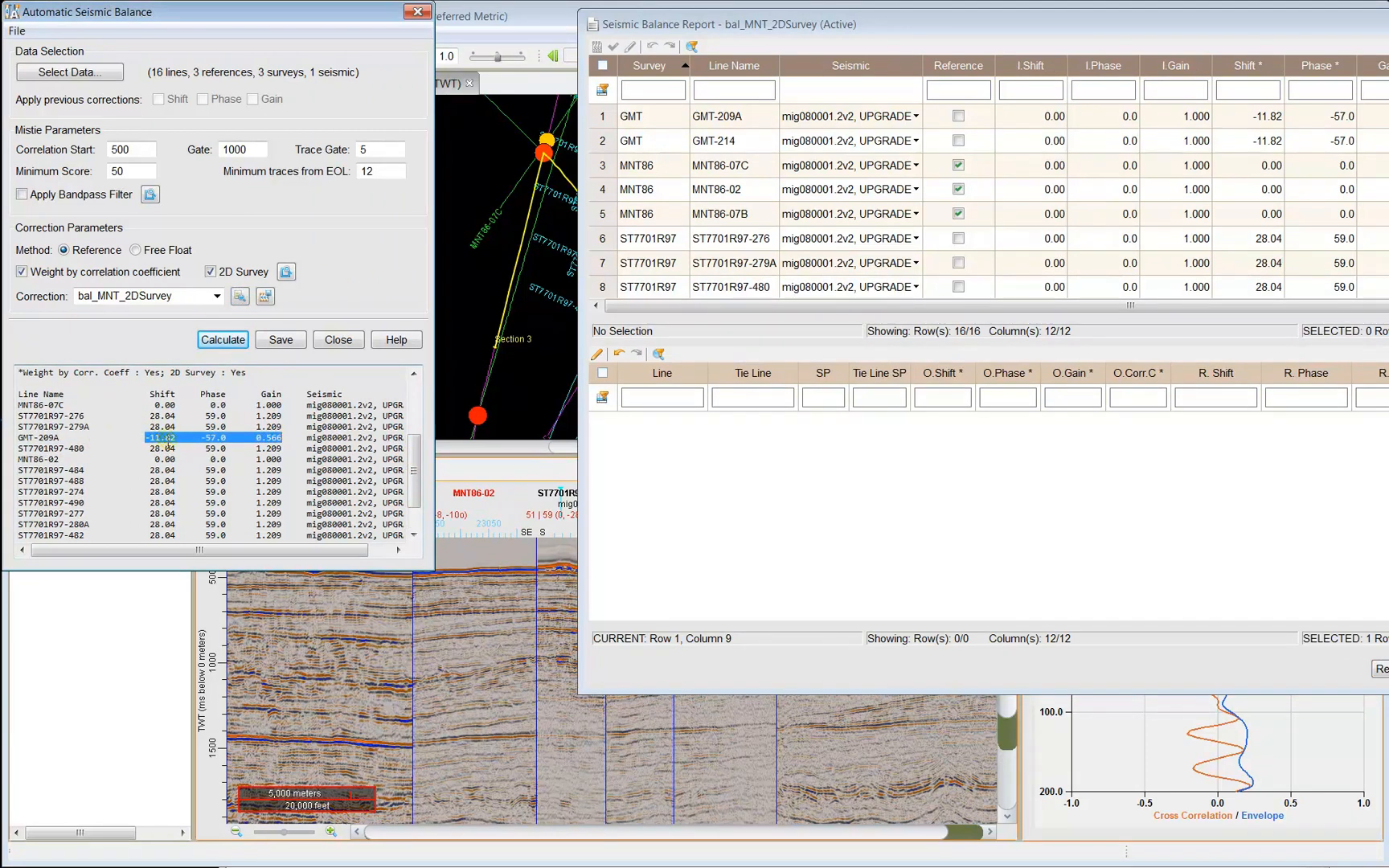
{"action": "mouse_move", "coordinate": [415, 458]}
{"action": "left_mouse_down"}
{"action": "mouse_move", "coordinate": [415, 481]}
{"action": "mouse_move", "coordinate": [420, 400]}
{"action": "mouse_move", "coordinate": [419, 472]}
{"action": "left_mouse_up"}
{"action": "left_click_drag", "start_coordinate": [925, 28], "coordinate": [644, 26]}
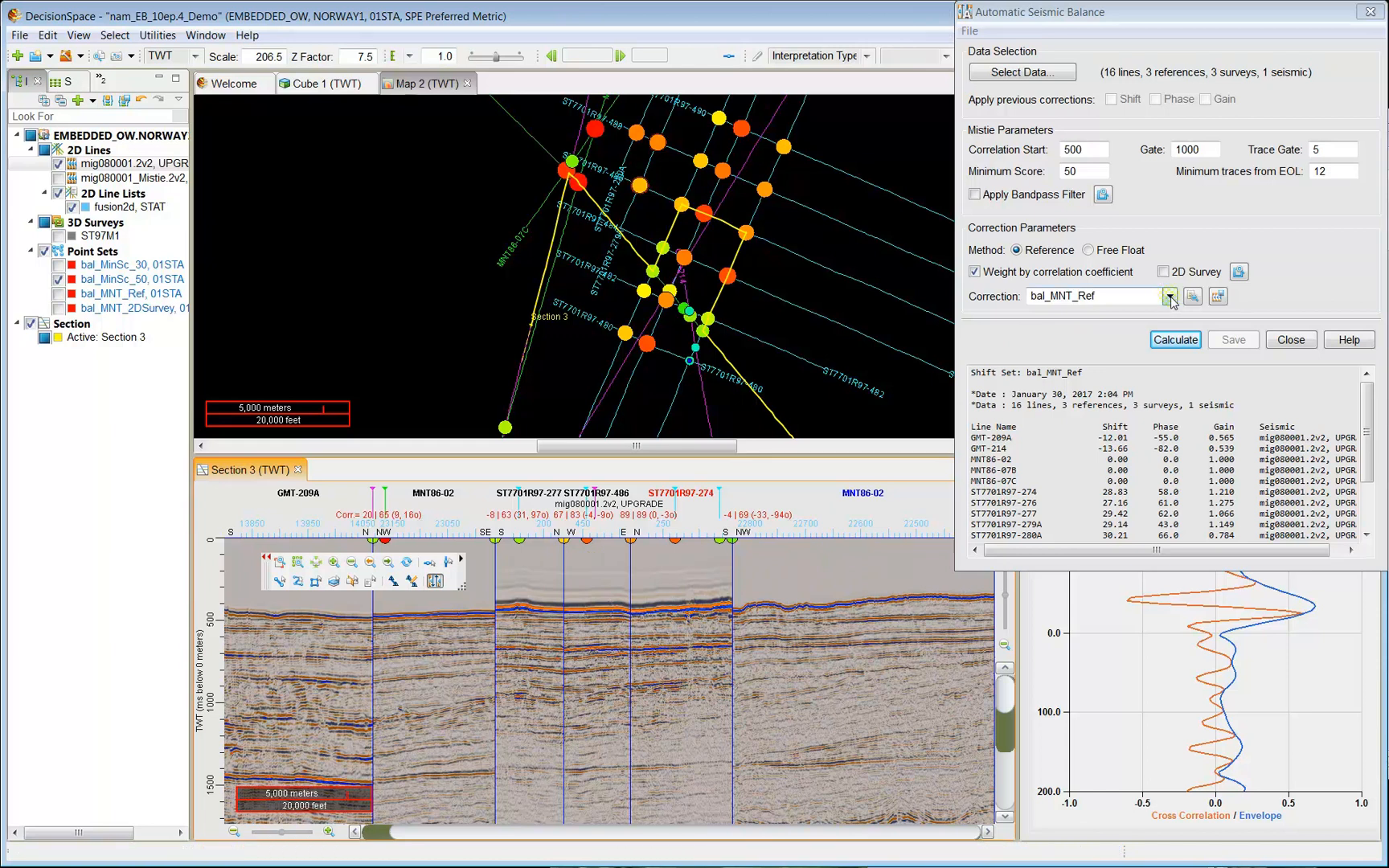
Compare correction sets bal_MinSc_50, bal_MinSc_30 and bal_MNT_Ref, then apply bal_MNT_Ref to seismic.
{"action": "double_click", "coordinate": [1127, 296]}
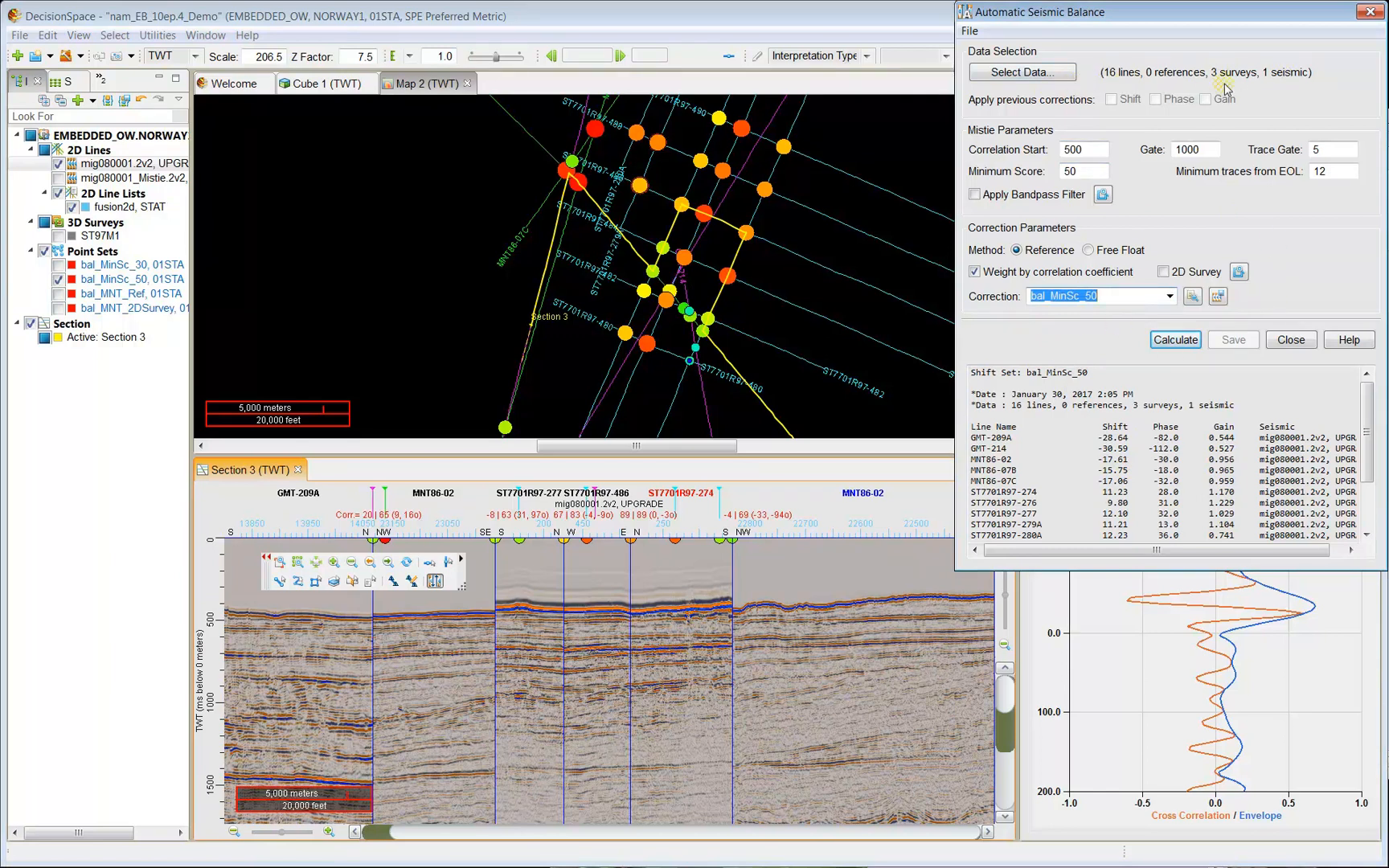
{"action": "left_click", "coordinate": [1104, 295]}
{"action": "scroll", "coordinate": [1120, 298], "scroll_direction": "up", "scroll_amount": 1}
{"action": "scroll", "coordinate": [1120, 297], "scroll_direction": "down", "scroll_amount": 2}
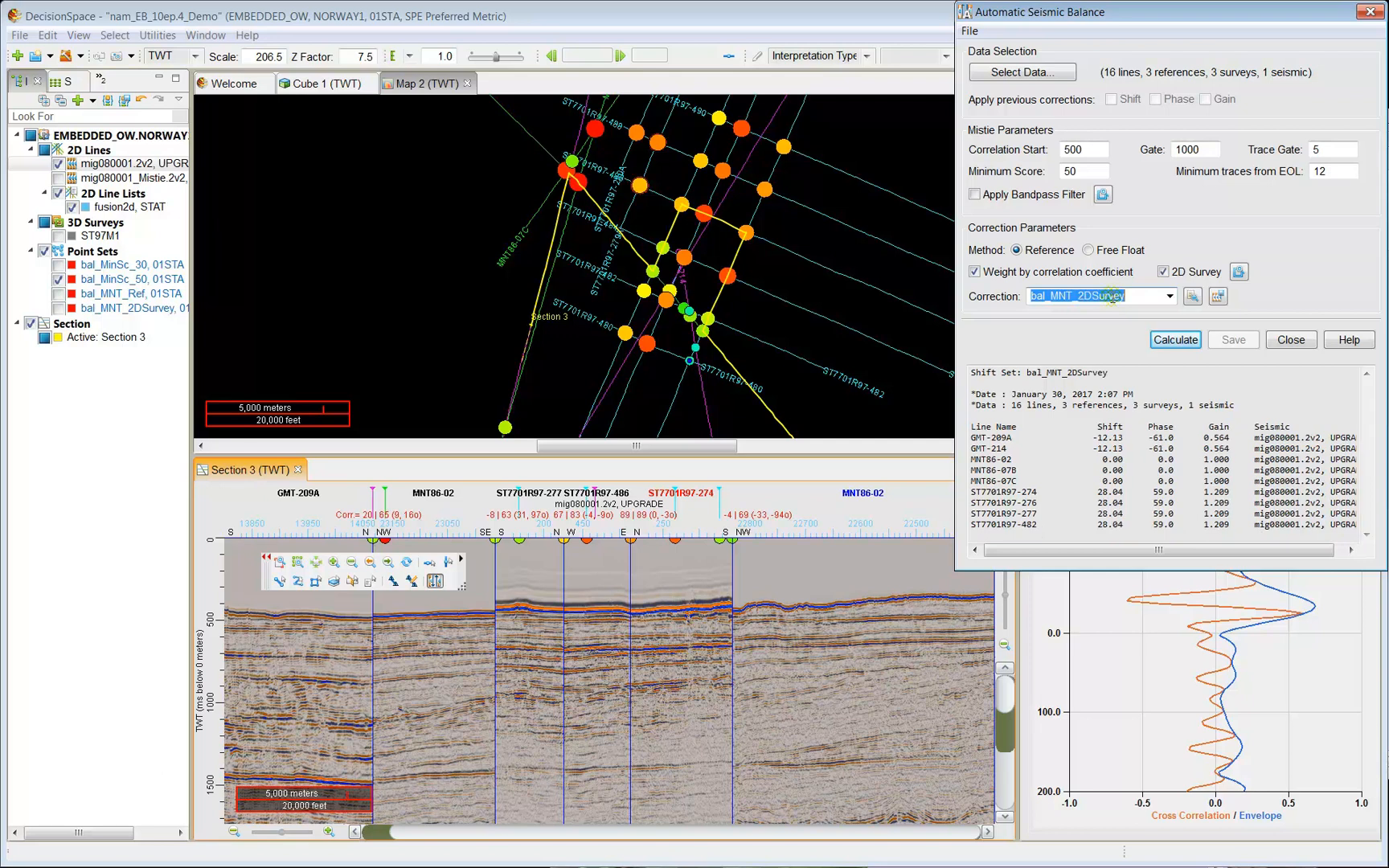
{"action": "left_click", "coordinate": [1219, 299]}
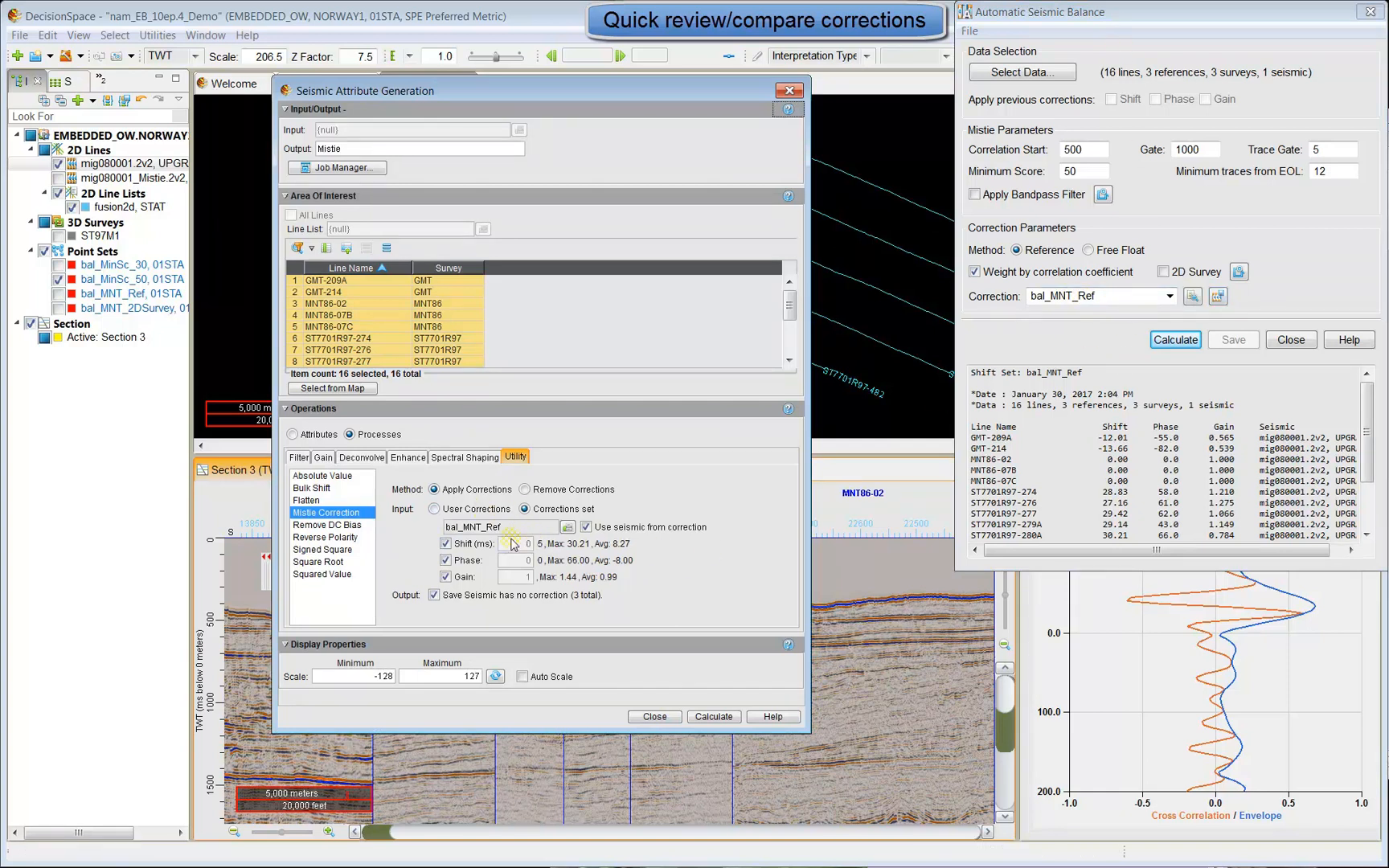
Keep Use seismic from correction enabled and toggle the amplitude gain correction.
{"action": "left_click", "coordinate": [1283, 436]}
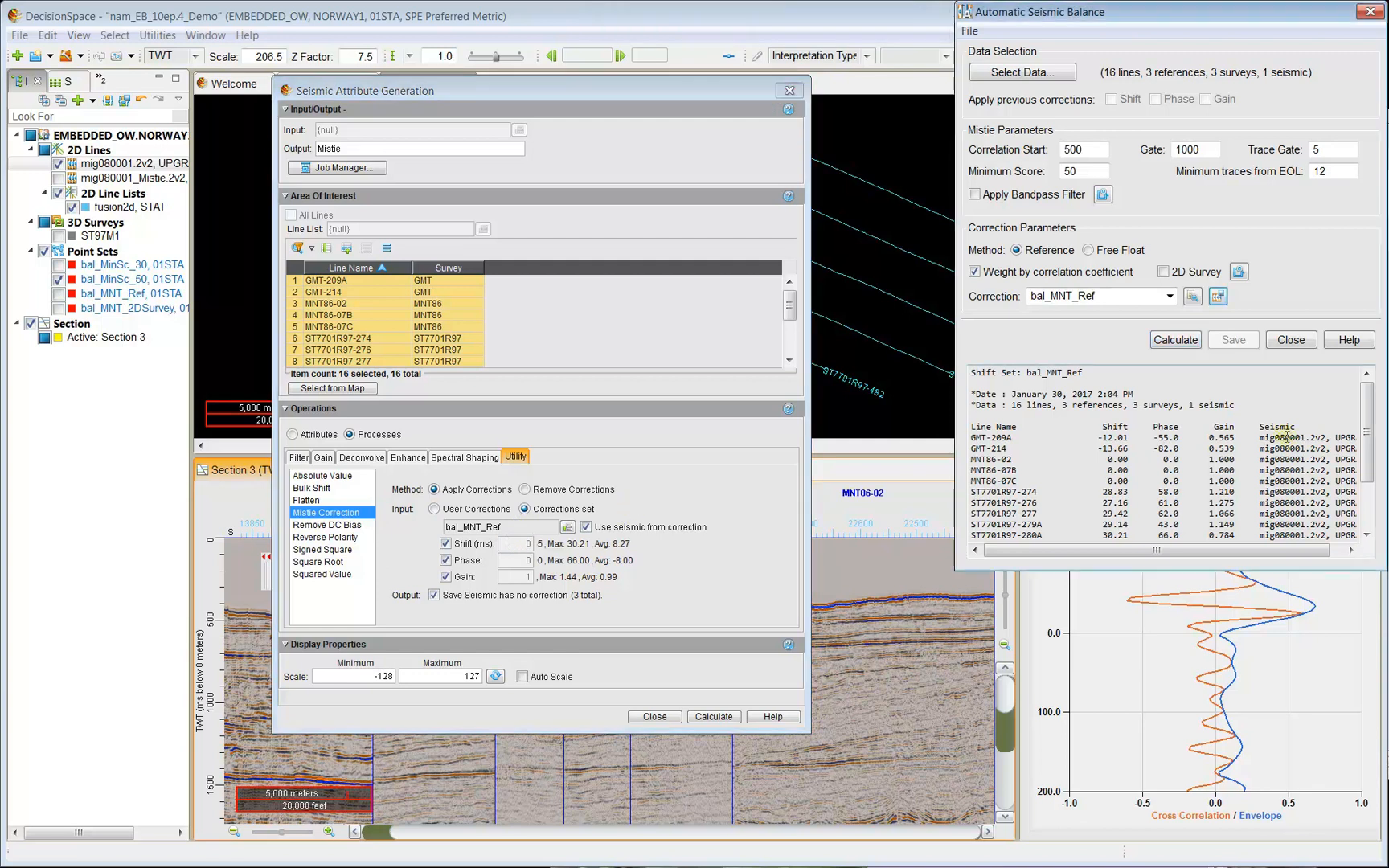
{"action": "left_click", "coordinate": [587, 530]}
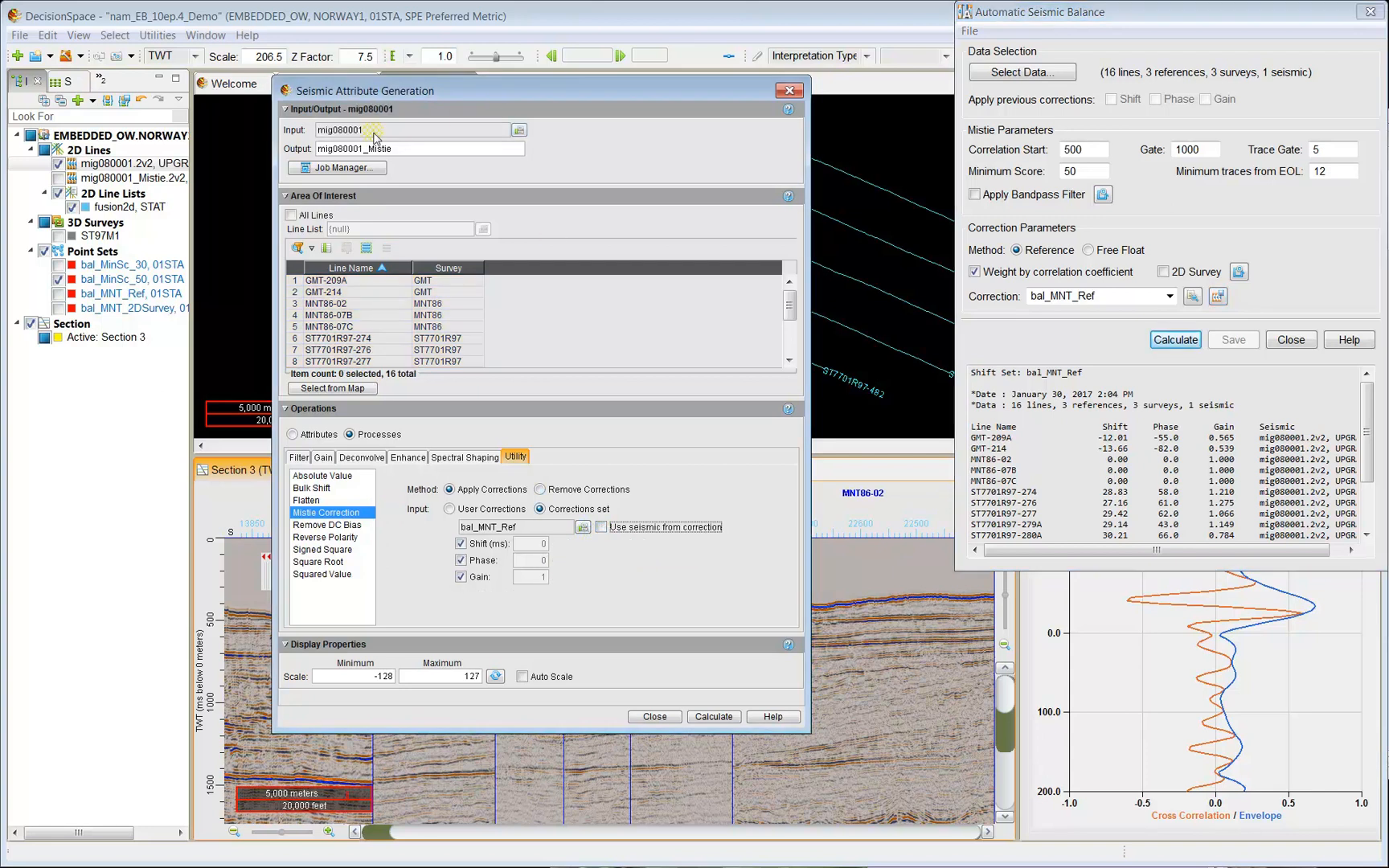
{"action": "left_click", "coordinate": [604, 531]}
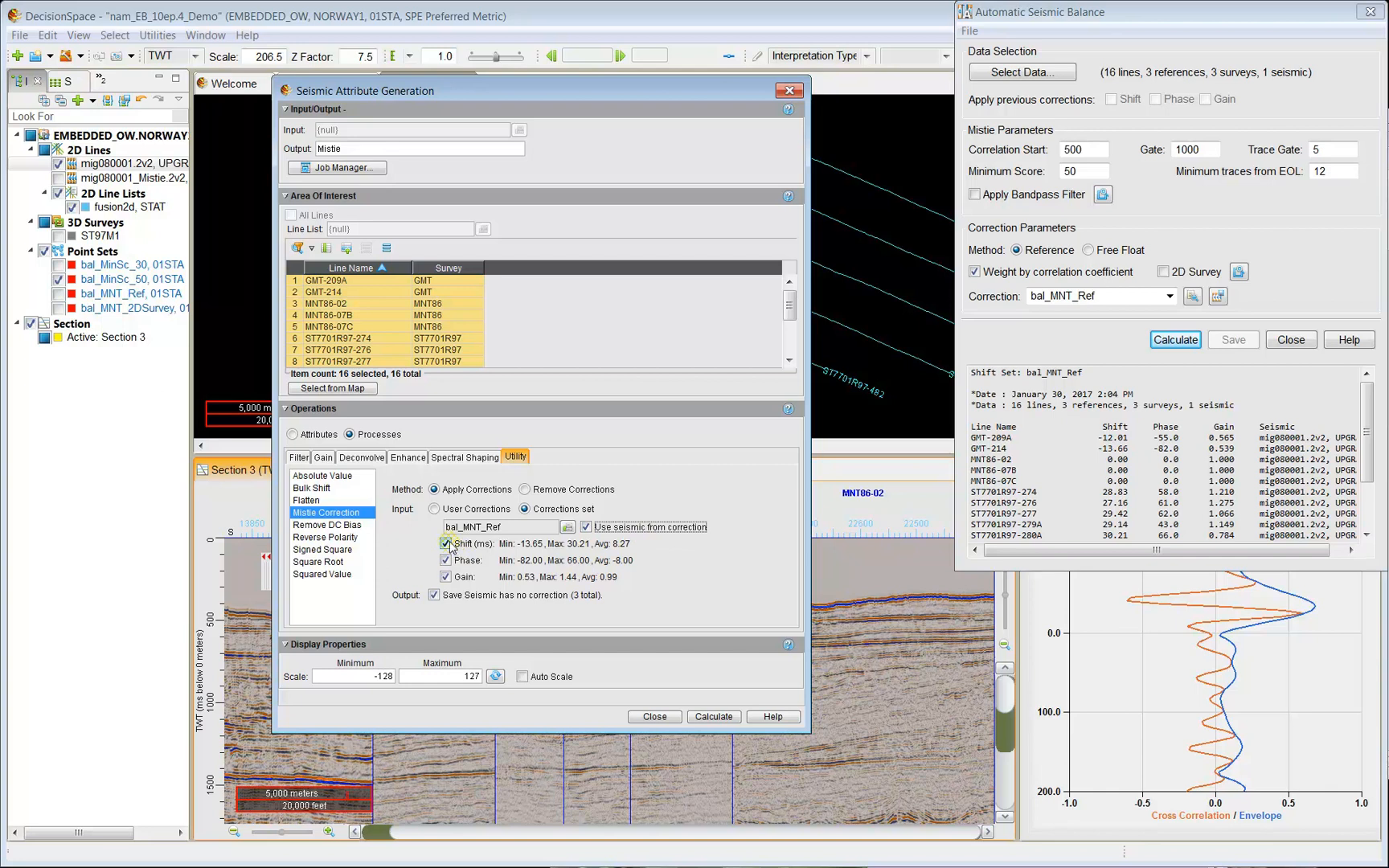
{"action": "left_click", "coordinate": [446, 577]}
Name the output mig080001_Mistie and run the mistie correction.
{"action": "double_click", "coordinate": [317, 148]}
{"action": "left_click", "coordinate": [318, 148]}
{"action": "type", "text": "mig080001_"}
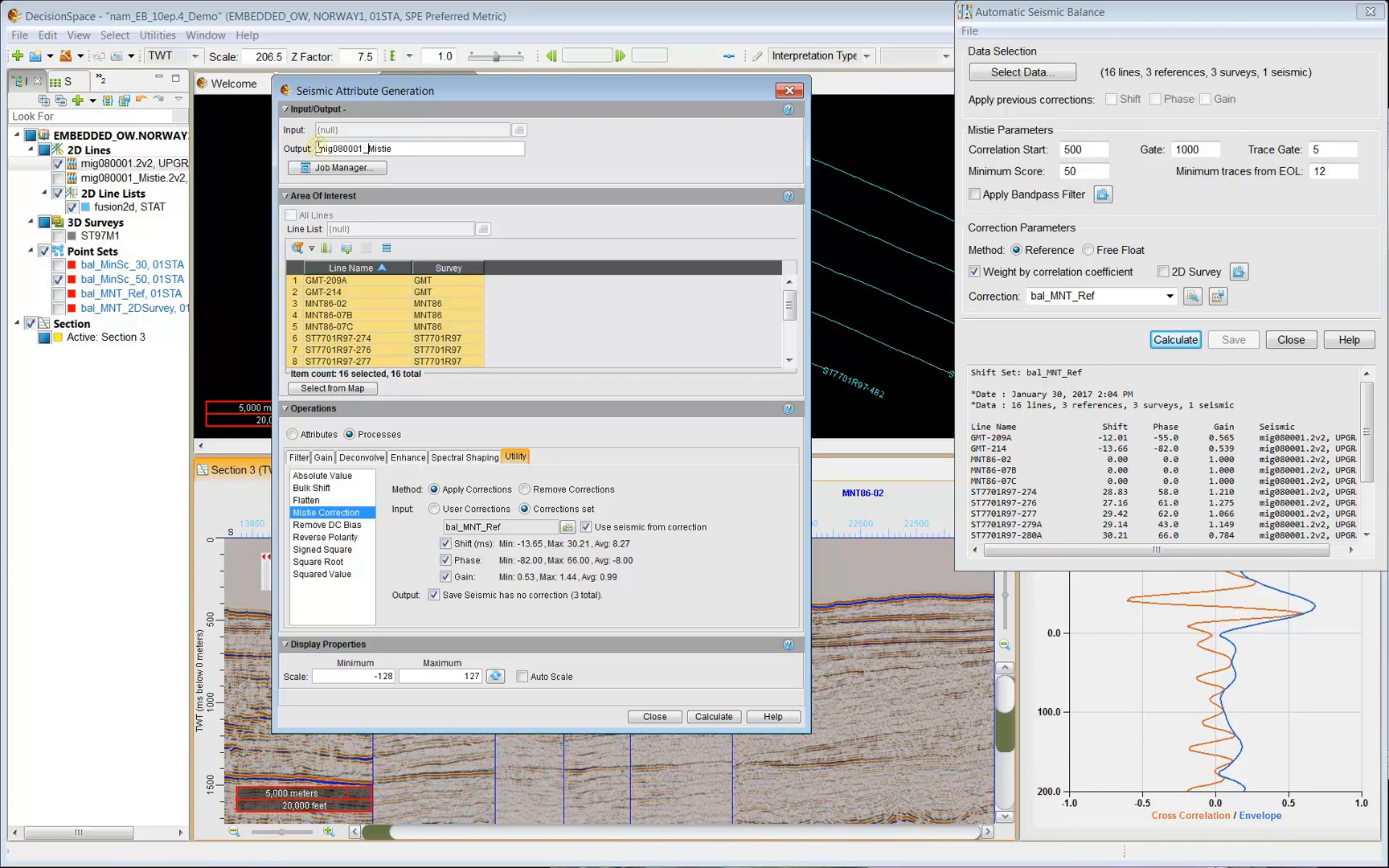
{"action": "left_click", "coordinate": [719, 717]}
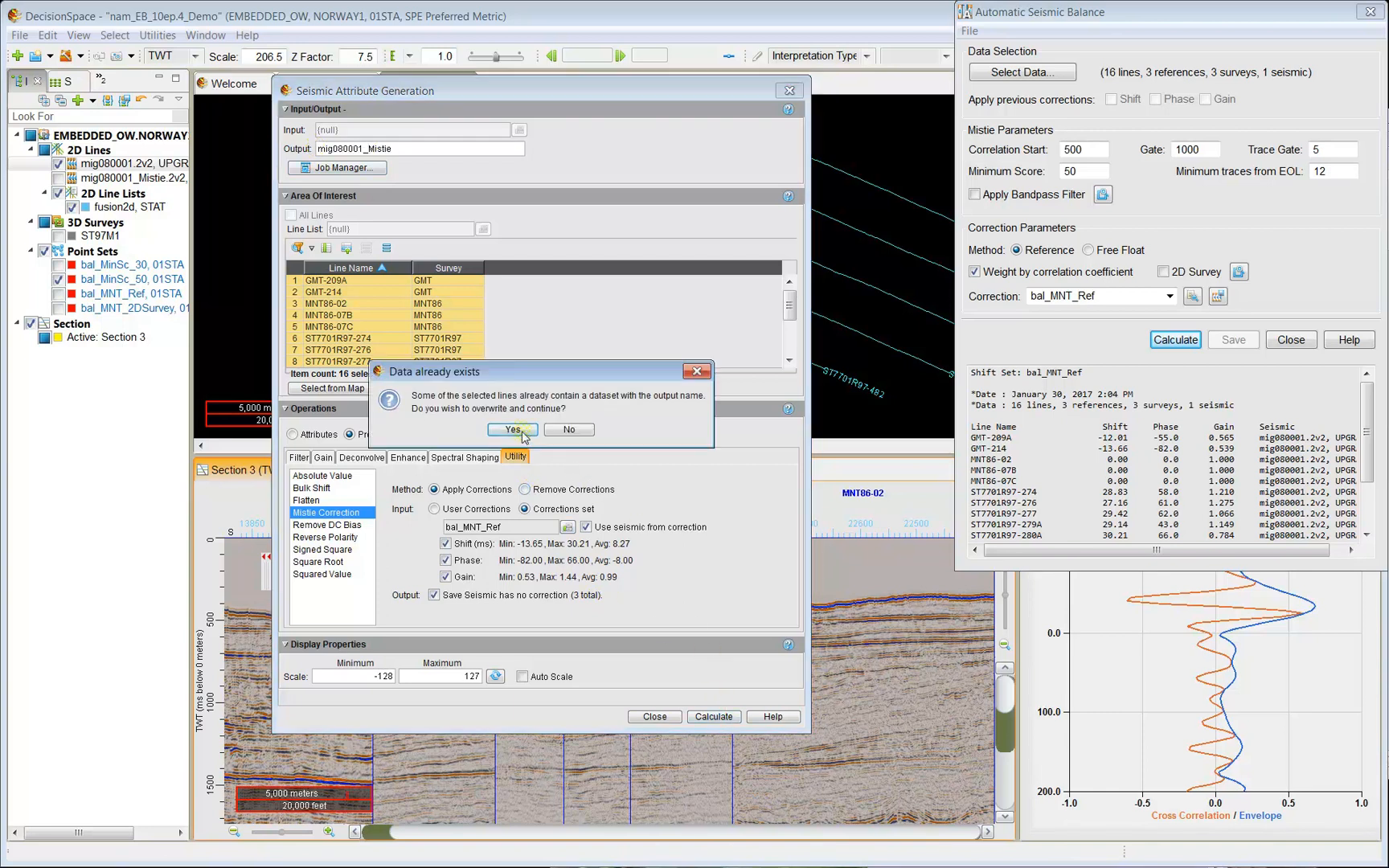
Confirm the overwrite and toggle mig080001_Mistie.2v2 on, off and on to compare with the original seismic.
{"action": "left_click", "coordinate": [521, 437]}
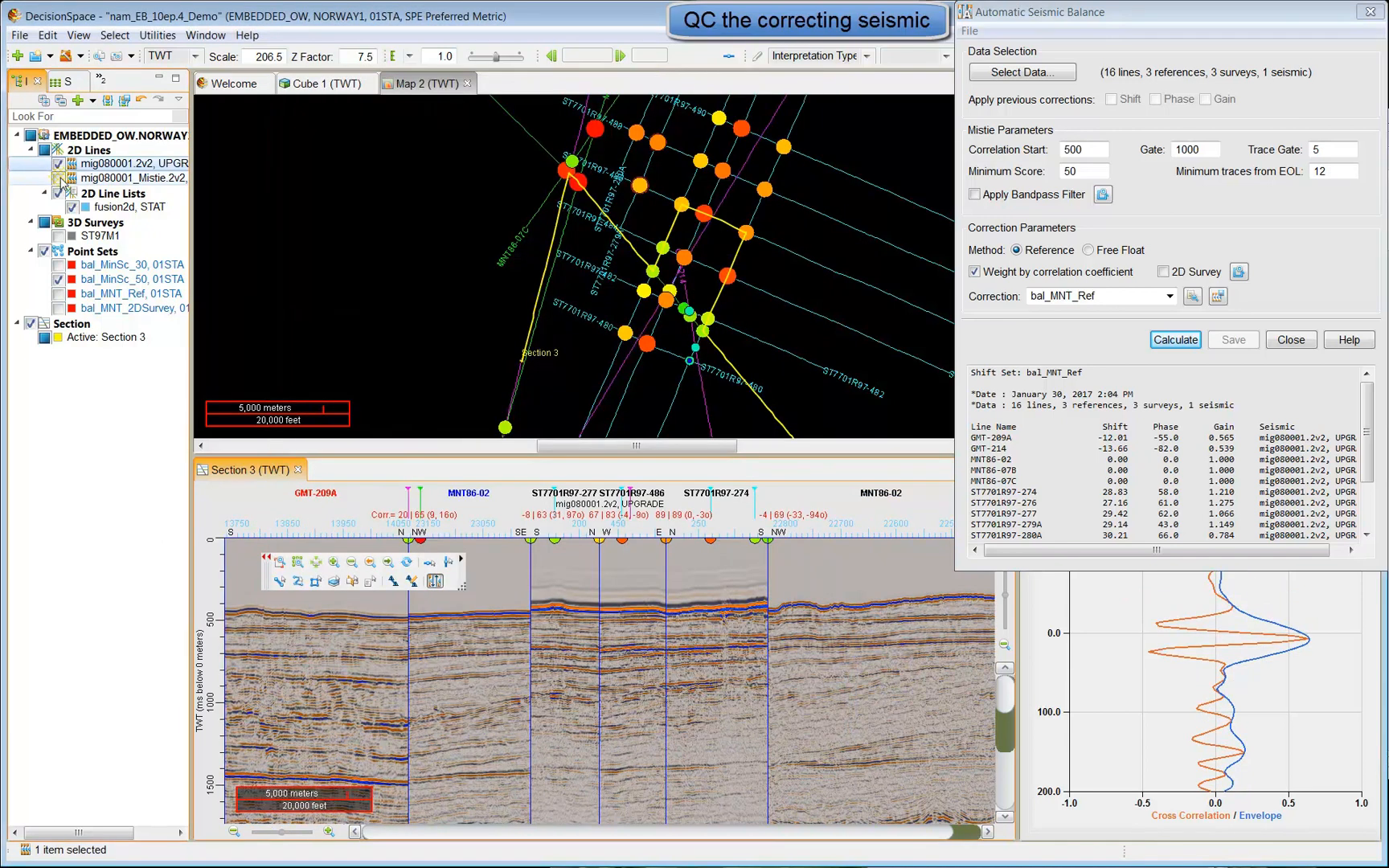
{"action": "left_click", "coordinate": [59, 178]}
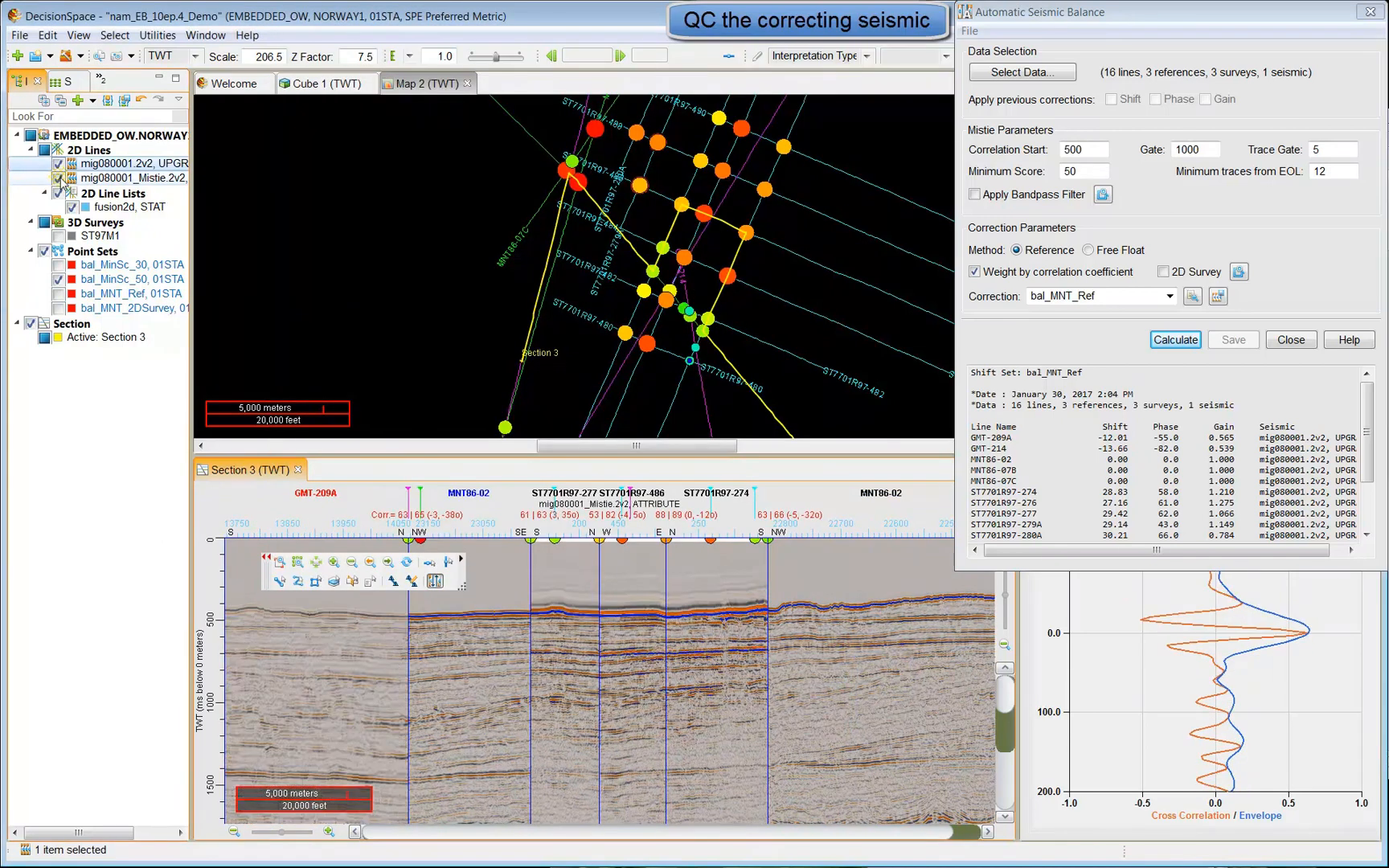
{"action": "left_click", "coordinate": [59, 178]}
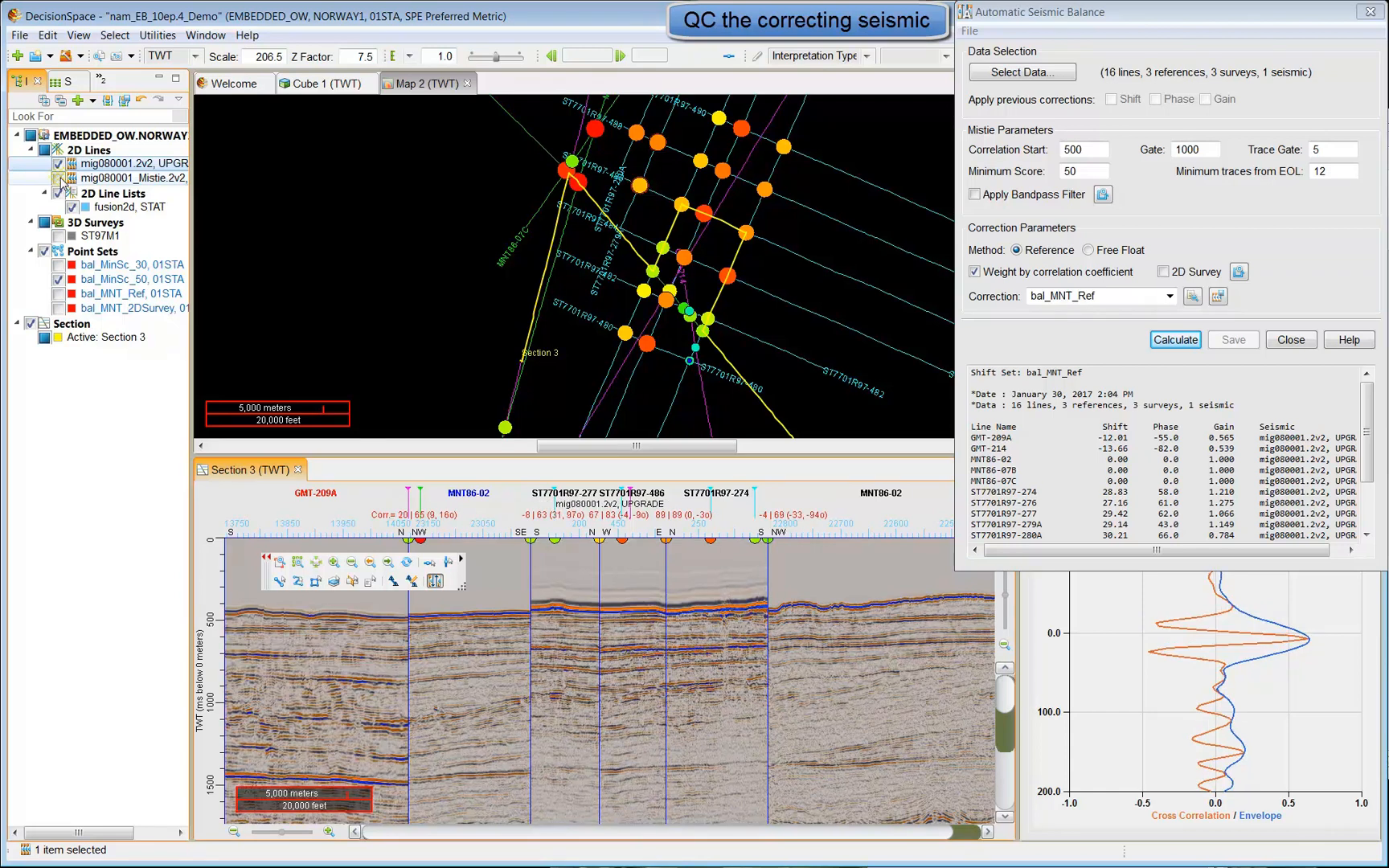
{"action": "left_click", "coordinate": [60, 179]}
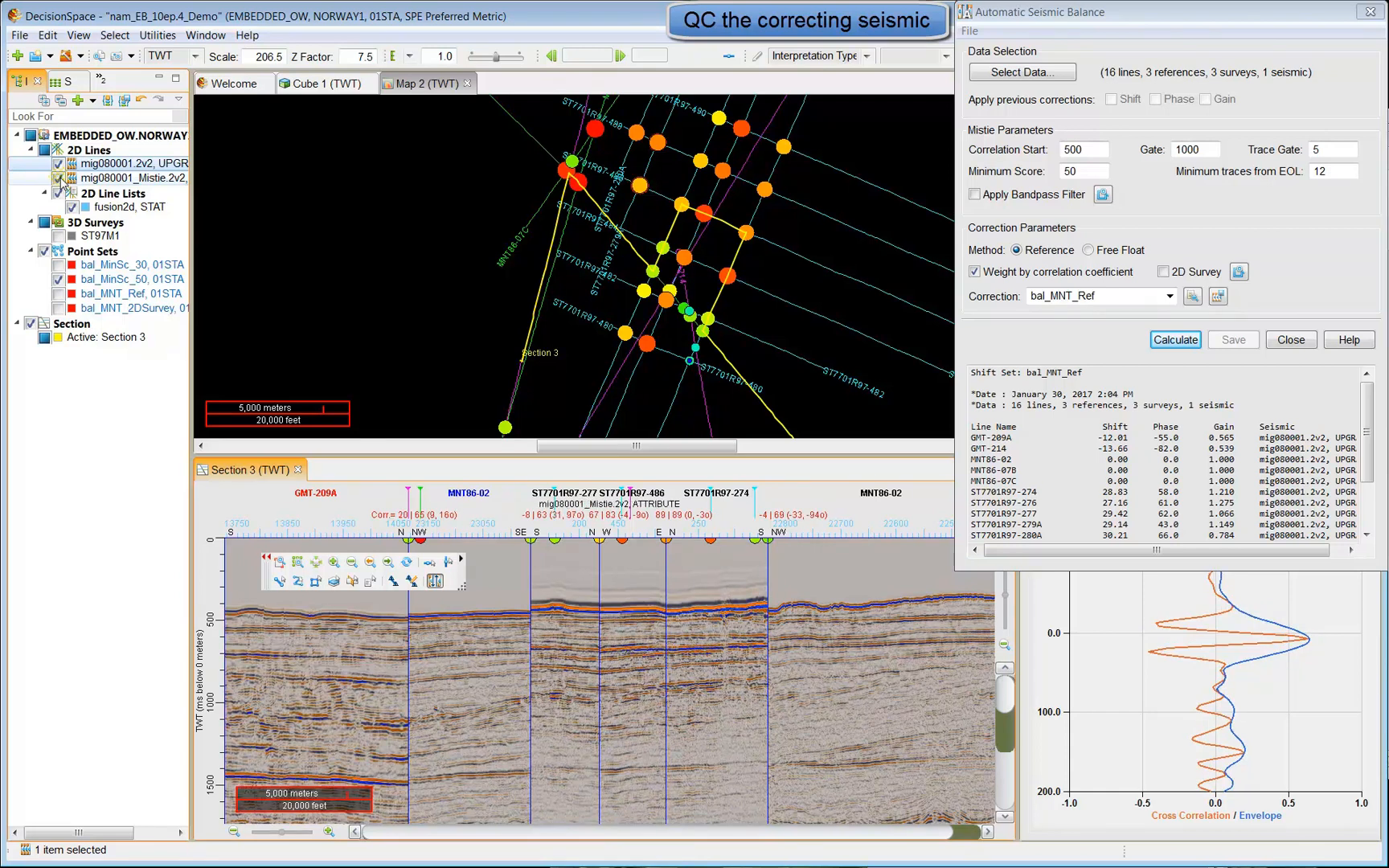